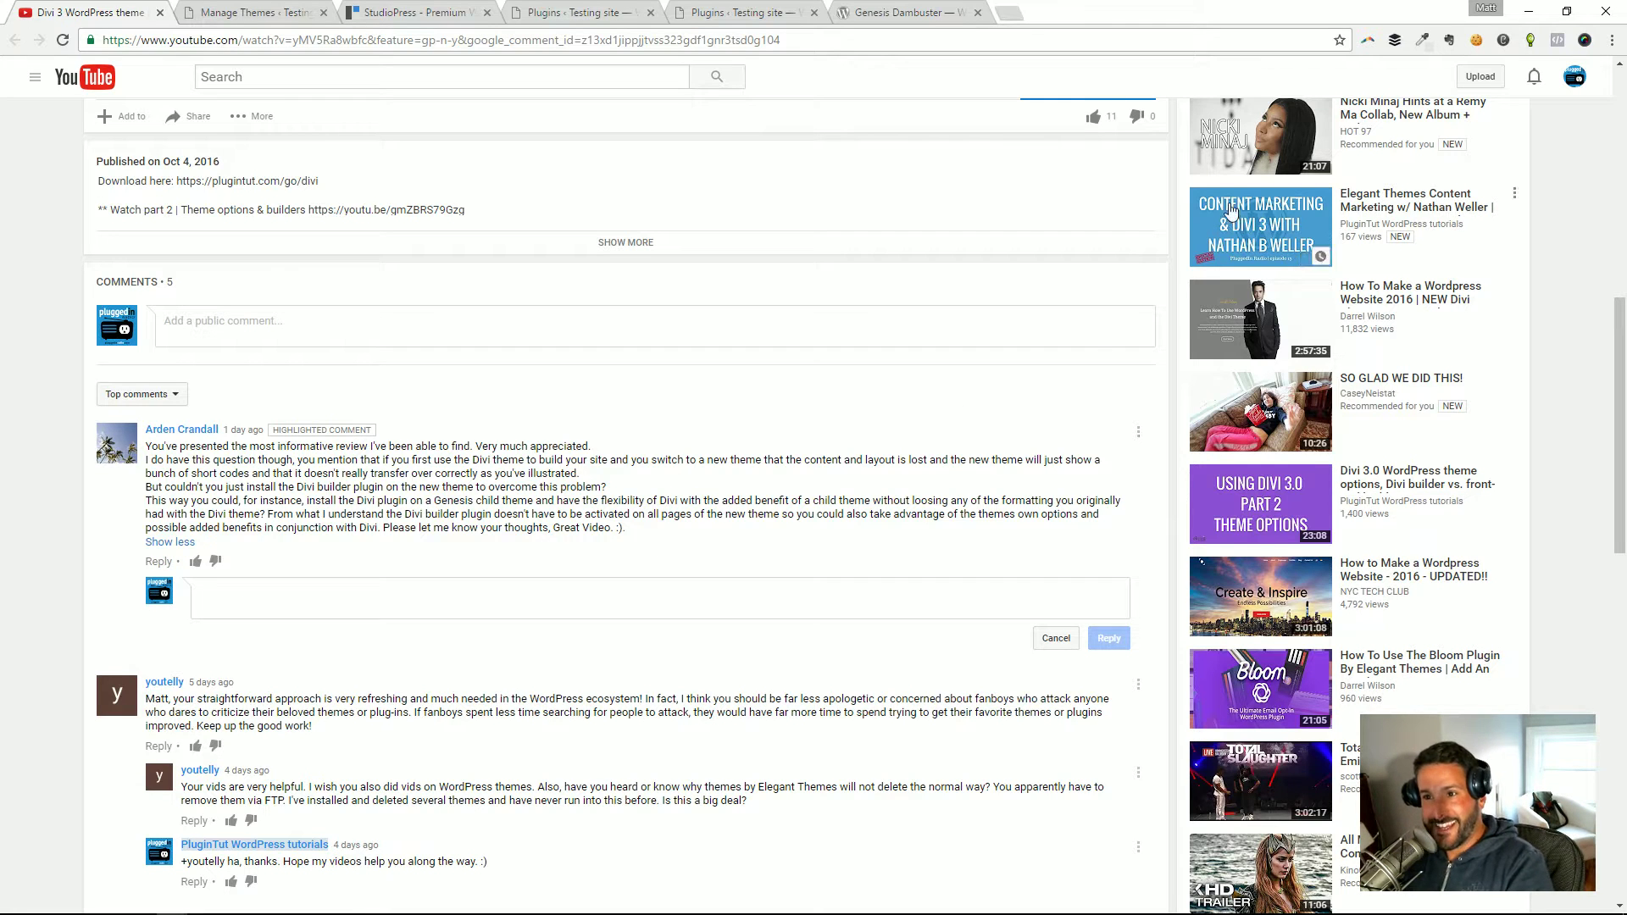
- Read the viewer's comment about using the Divi builder on Genesis, then switch to StudioPress
{"action": "scroll", "coordinate": [736, 536], "scroll_direction": "up", "scroll_amount": 1}
{"action": "scroll", "coordinate": [445, 466], "scroll_direction": "down", "scroll_amount": 3}
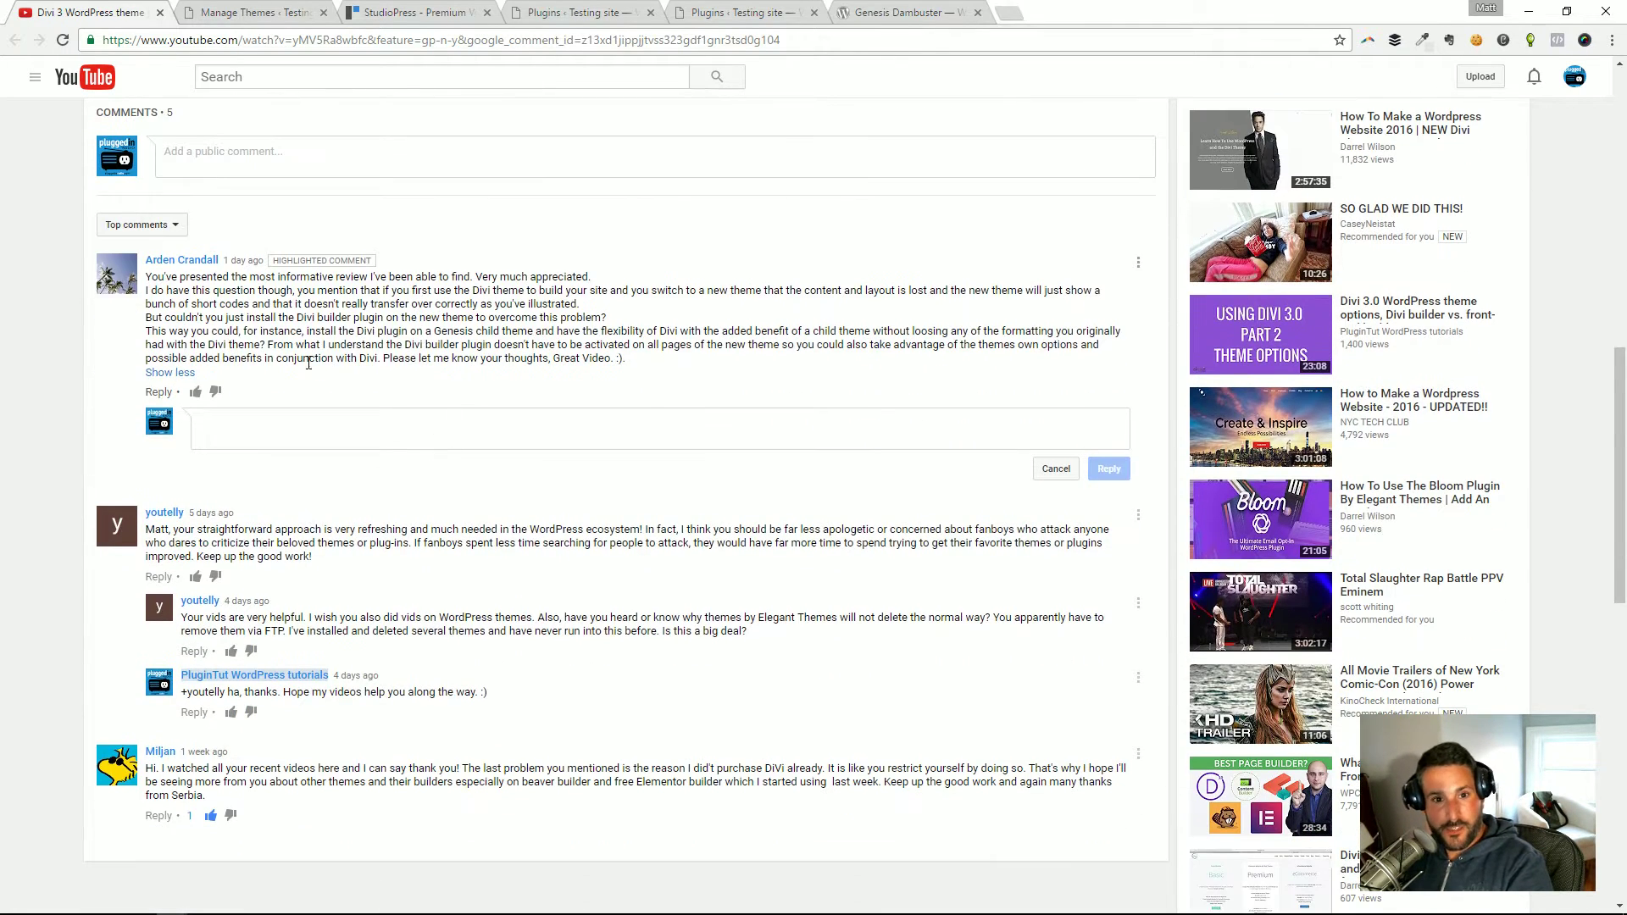
{"action": "left_click", "coordinate": [170, 373]}
{"action": "left_click", "coordinate": [174, 333]}
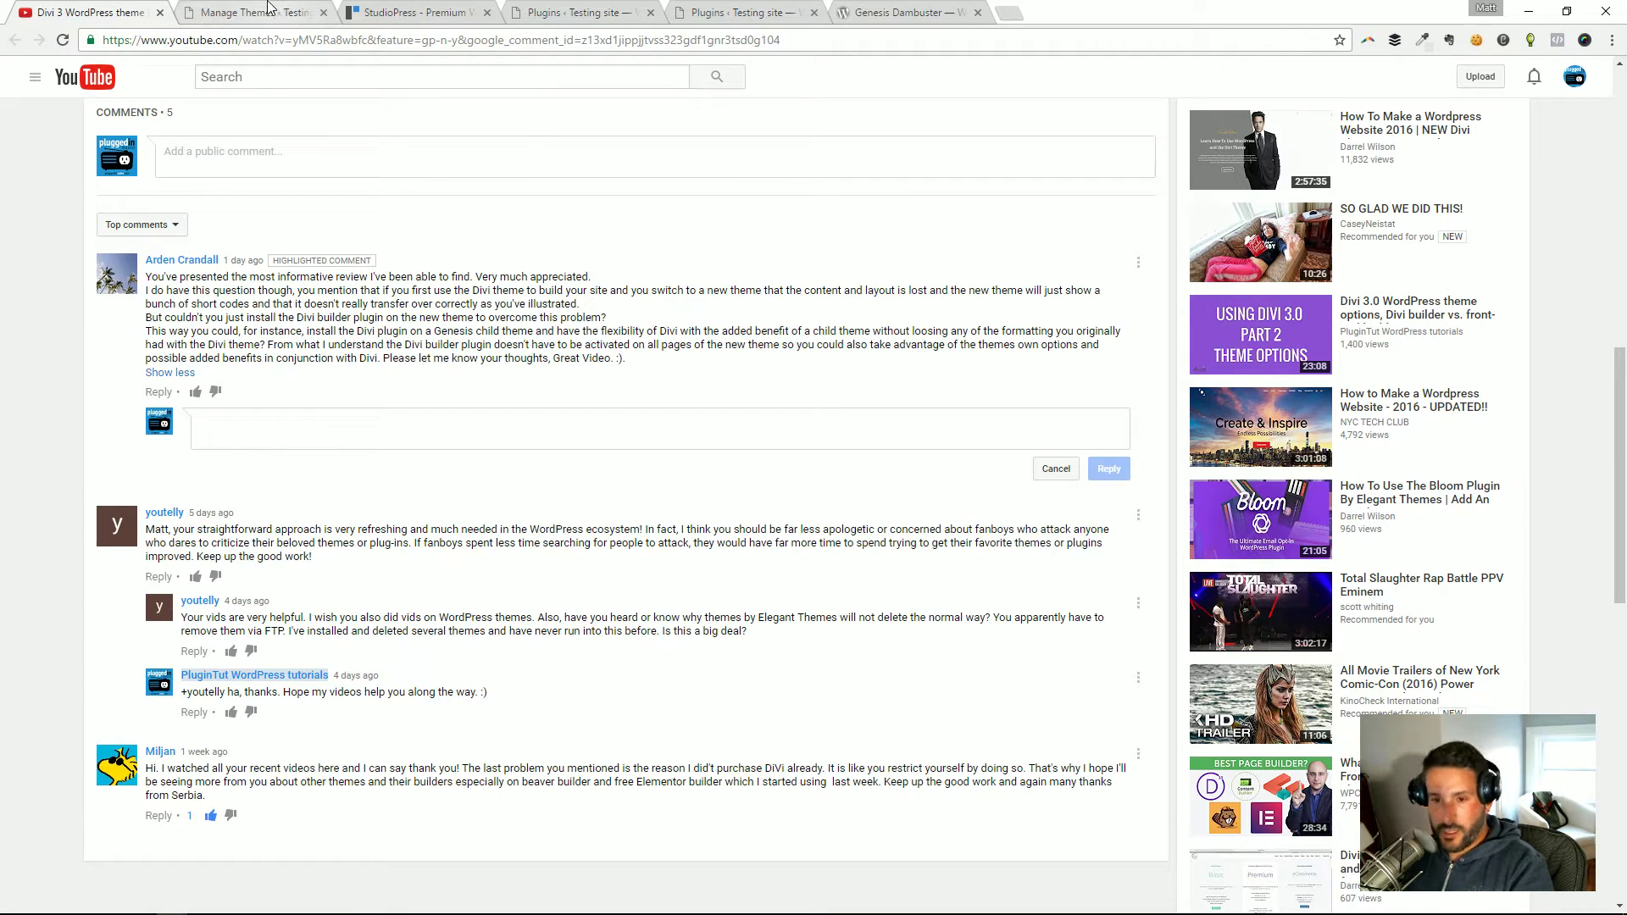
{"action": "left_click", "coordinate": [411, 12]}
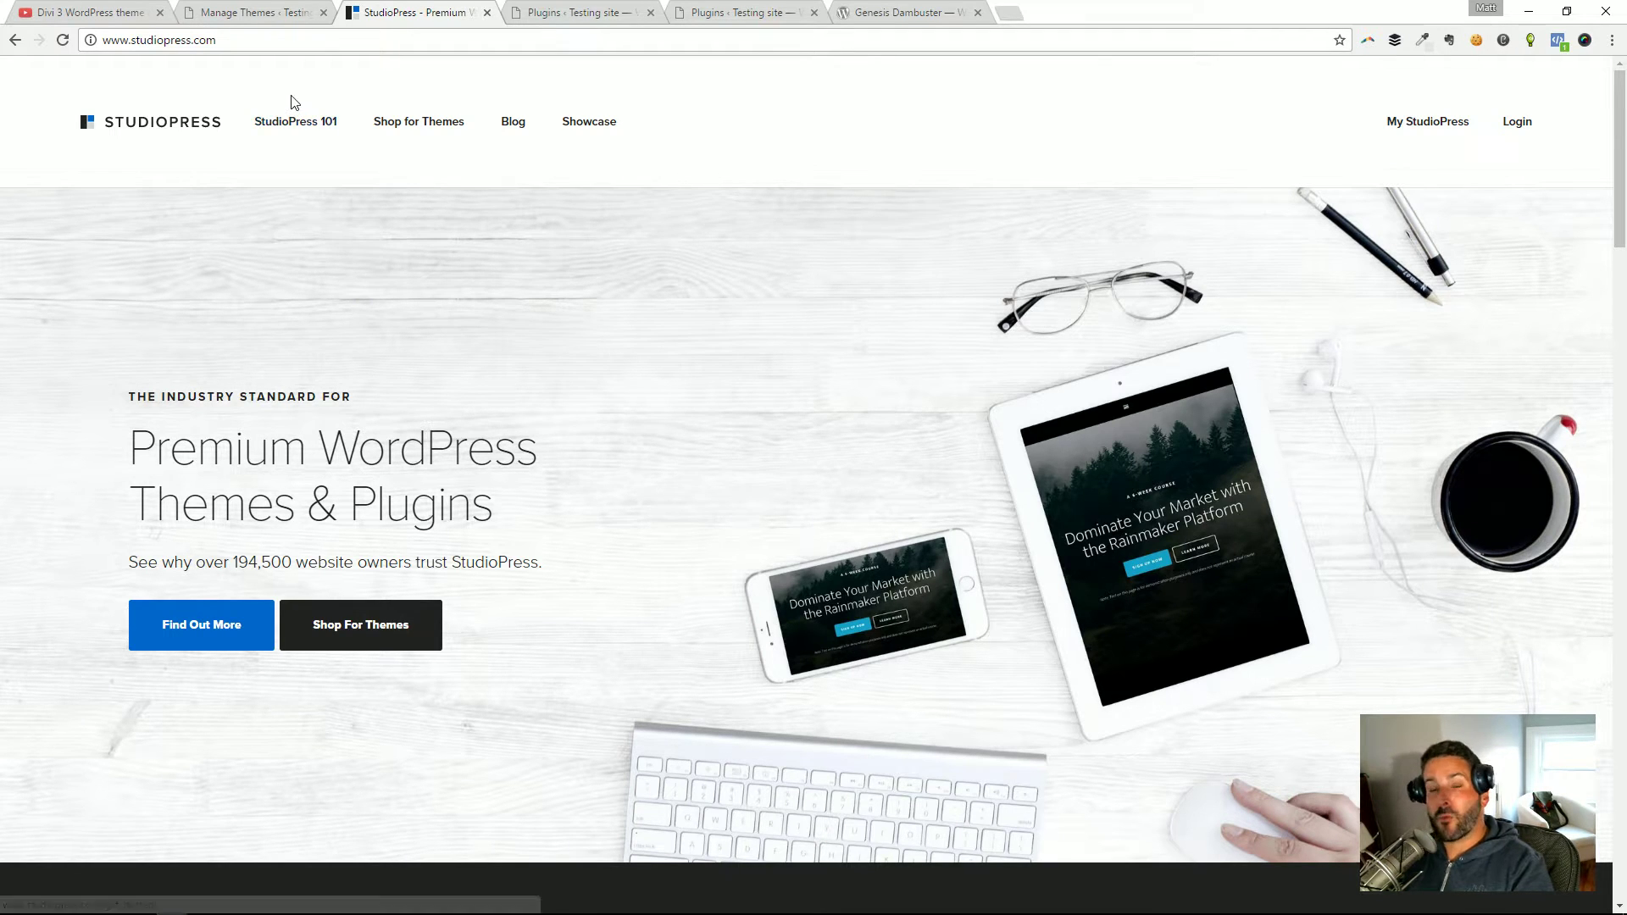
- View the testing site's home page as built with Divi
{"action": "left_click", "coordinate": [282, 7]}
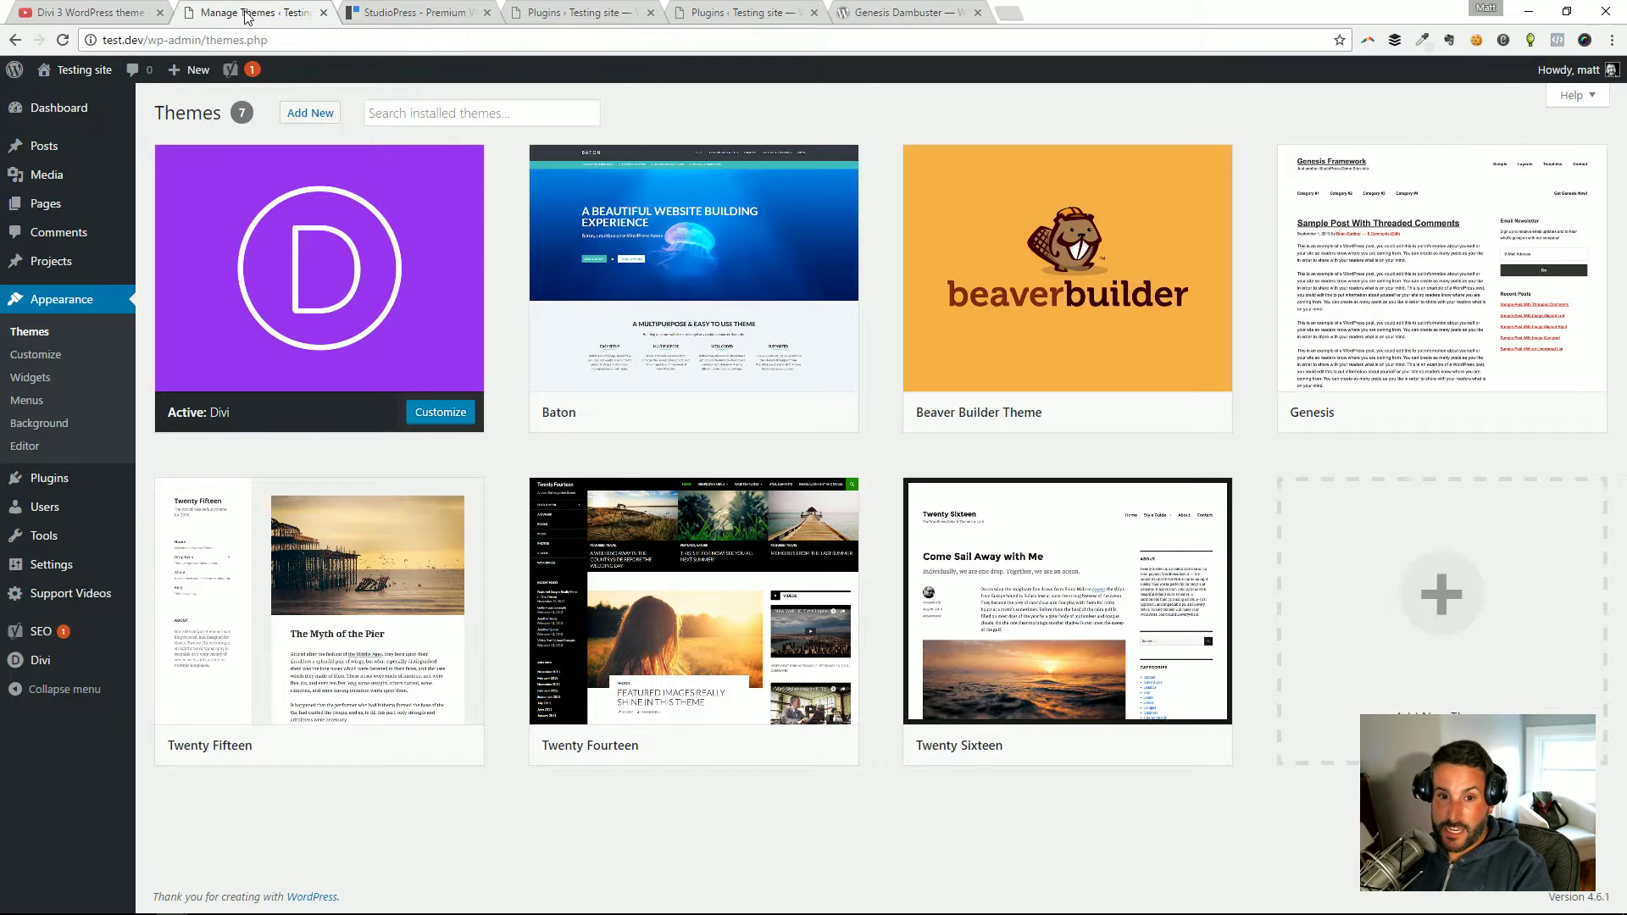
{"action": "left_click", "coordinate": [78, 102]}
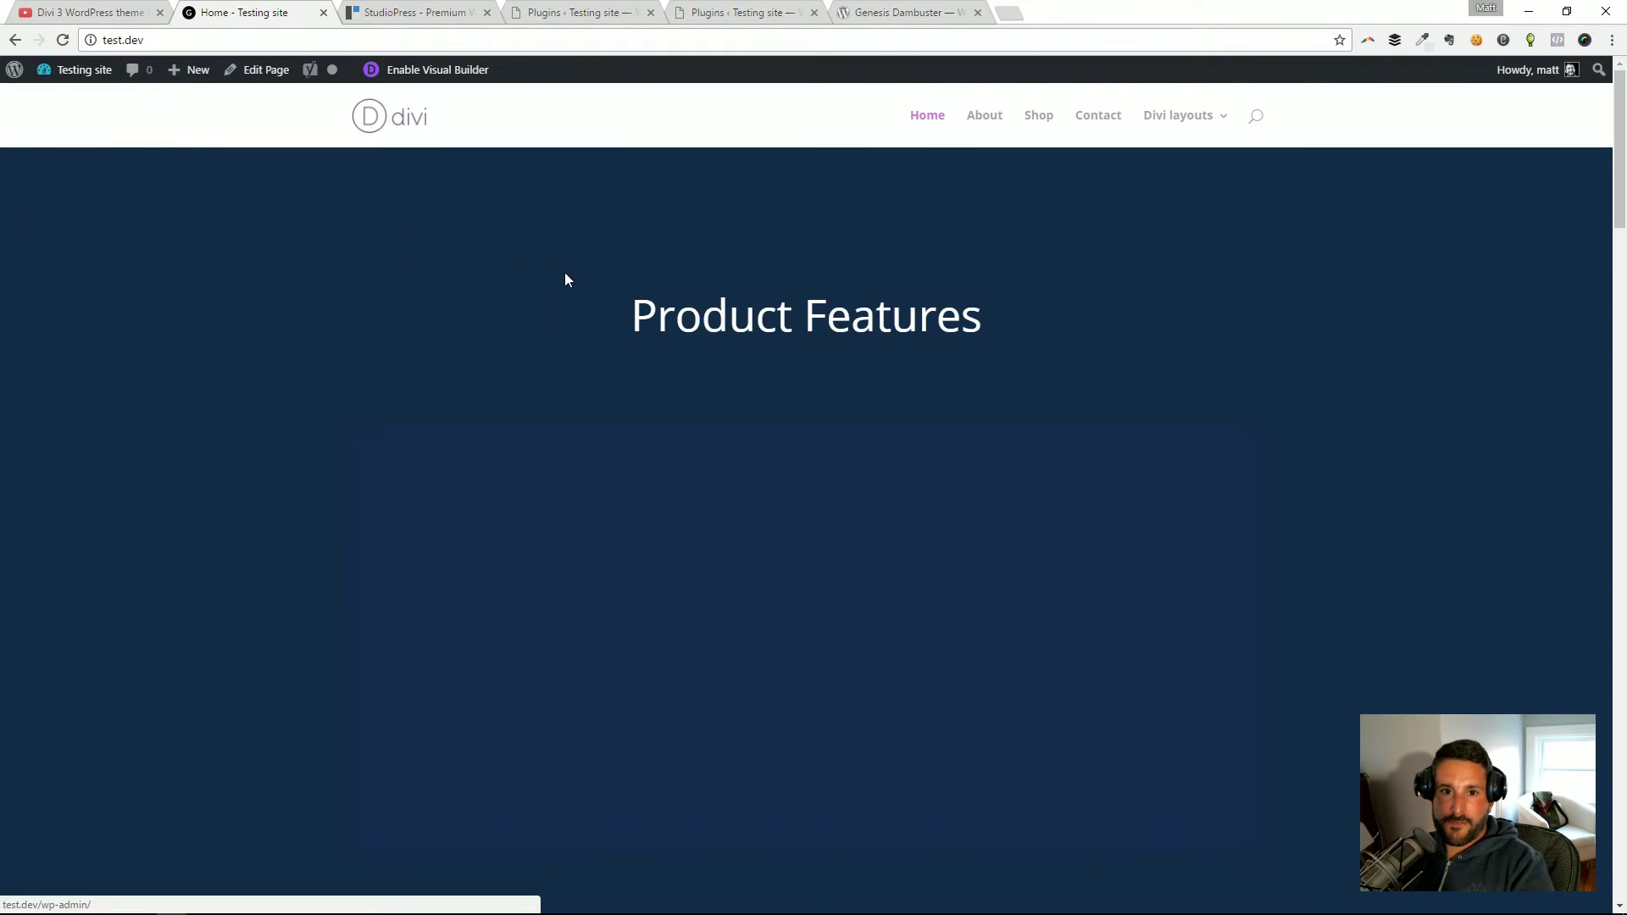
{"action": "scroll", "coordinate": [1198, 395], "scroll_direction": "down", "scroll_amount": 4}
{"action": "scroll", "coordinate": [1199, 394], "scroll_direction": "down", "scroll_amount": 20}
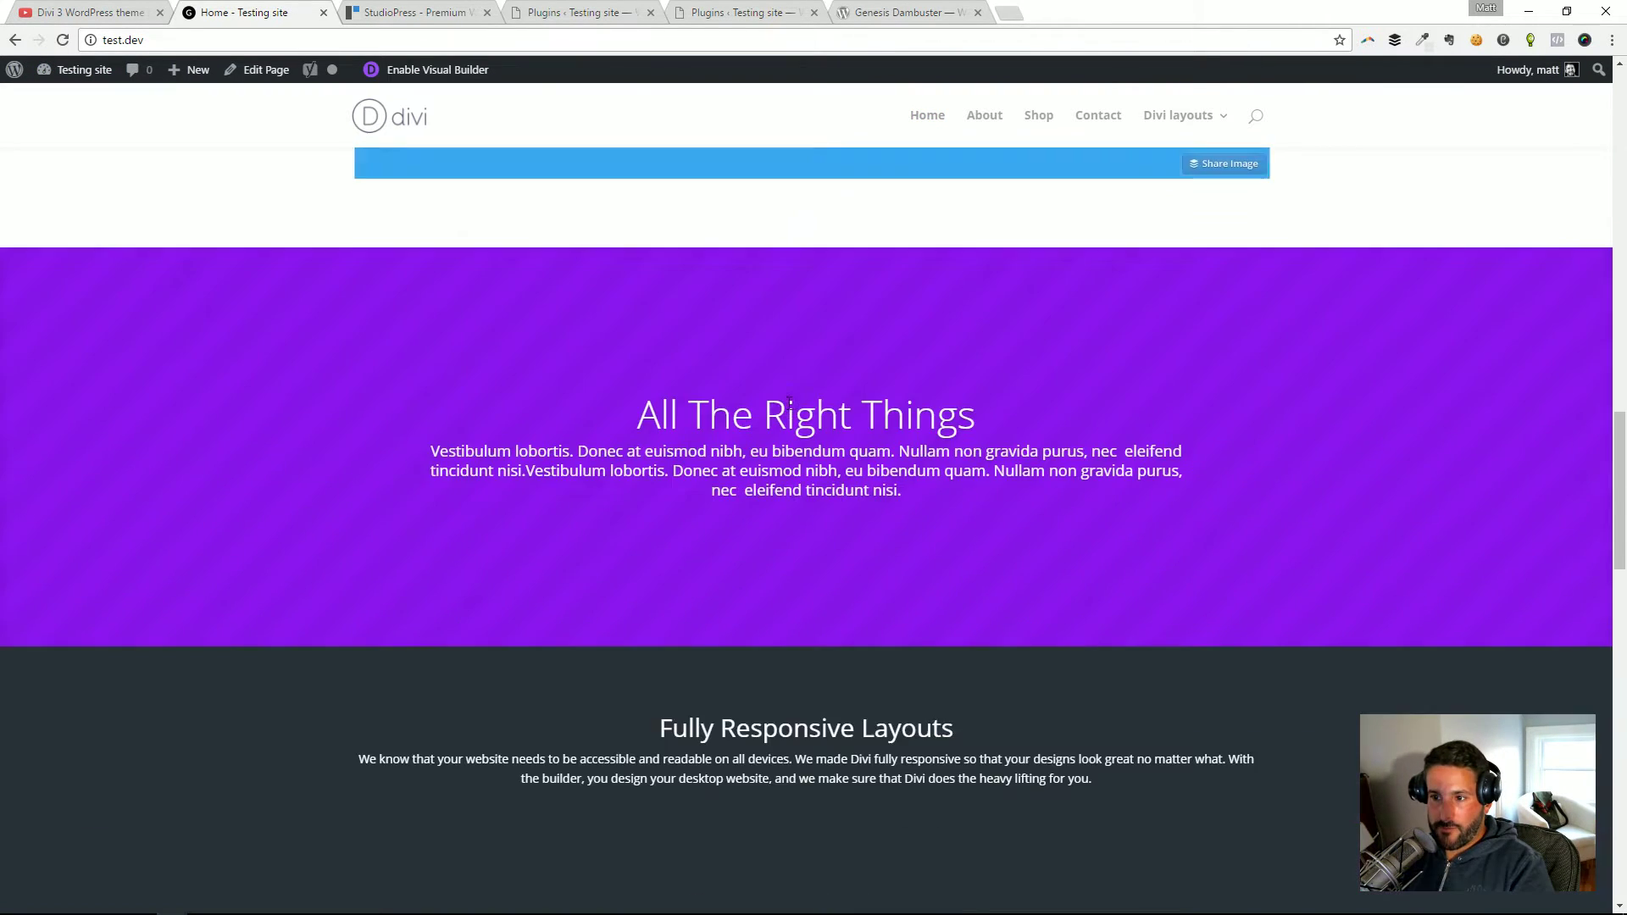
{"action": "scroll", "coordinate": [746, 420], "scroll_direction": "up", "scroll_amount": 12}
{"action": "scroll", "coordinate": [744, 421], "scroll_direction": "up", "scroll_amount": 12}
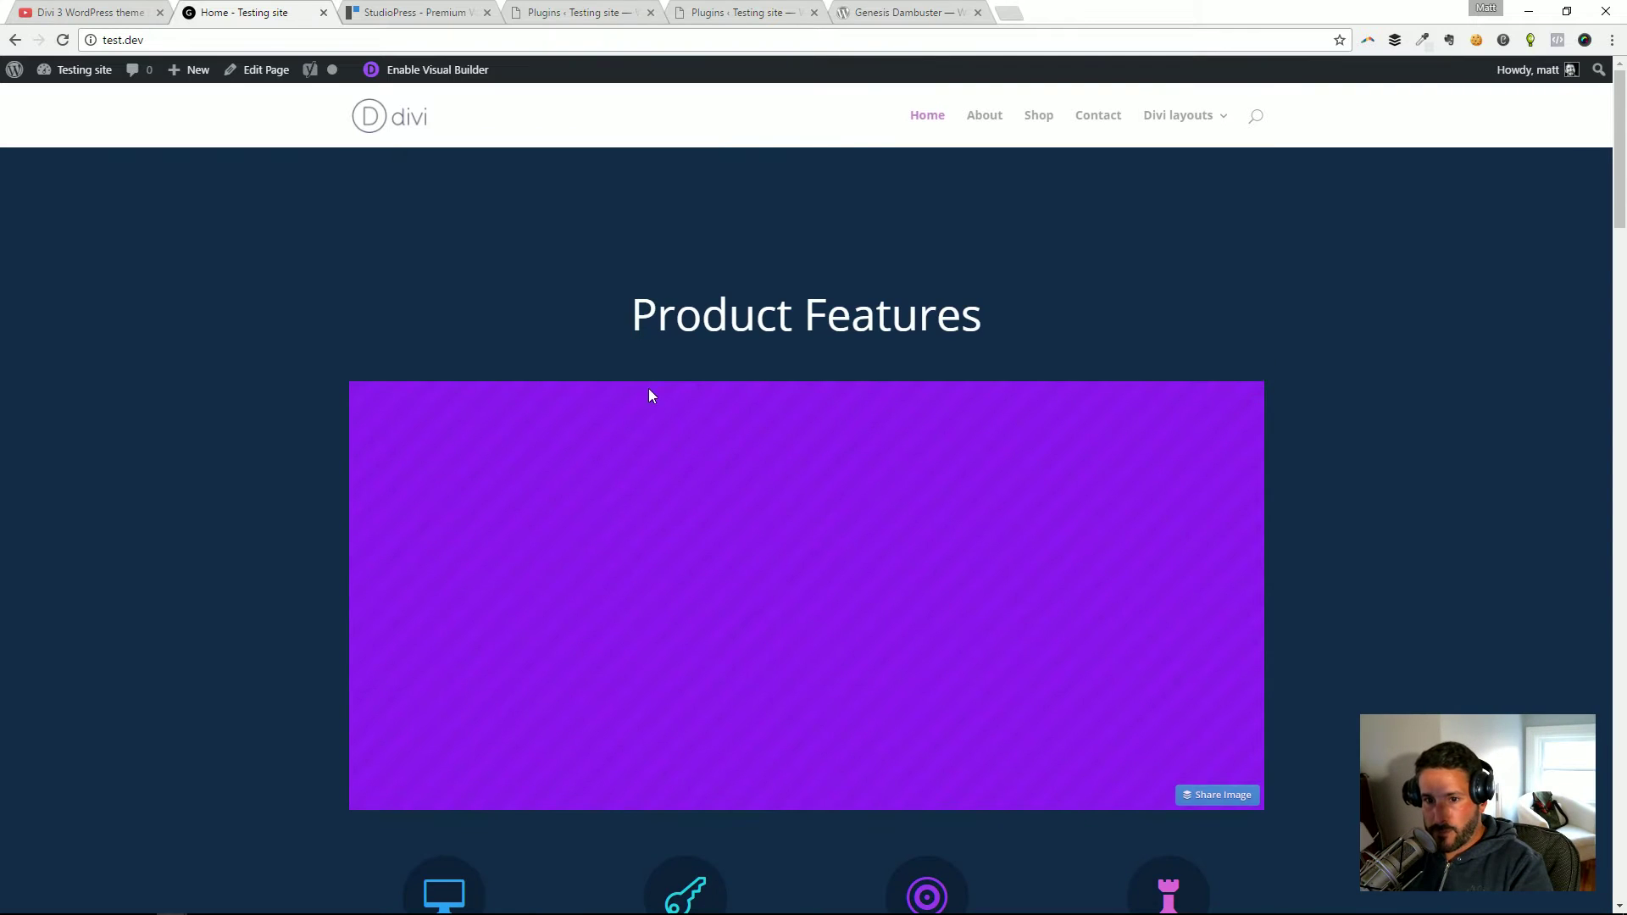
{"action": "scroll", "coordinate": [447, 326], "scroll_direction": "down", "scroll_amount": 13}
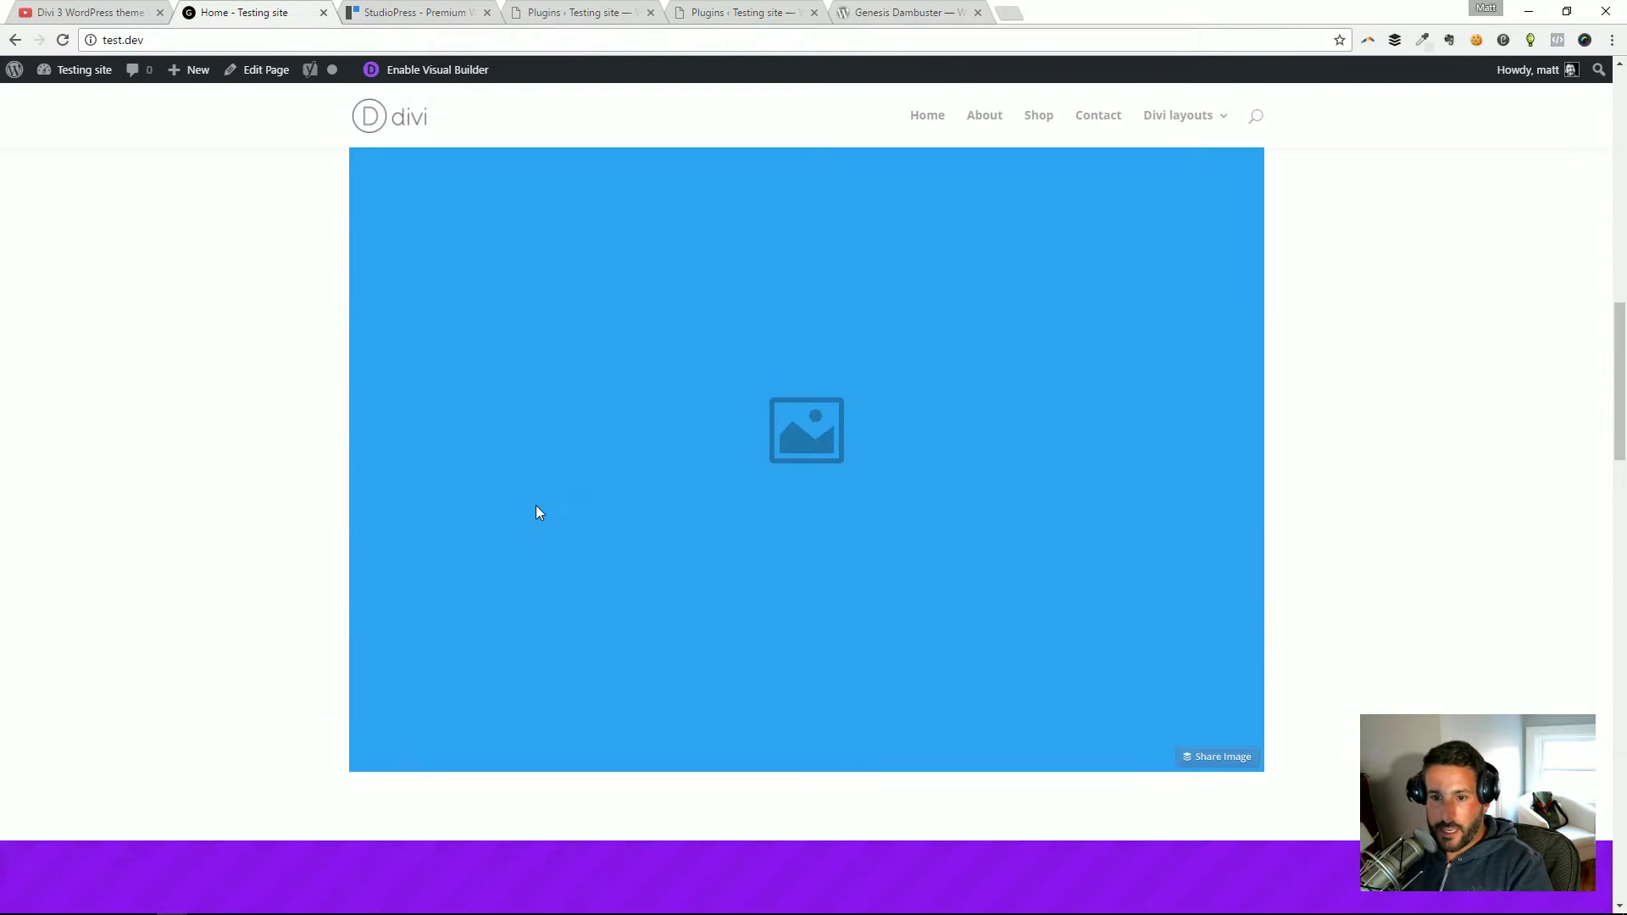
{"action": "scroll", "coordinate": [536, 507], "scroll_direction": "down", "scroll_amount": 5}
{"action": "scroll", "coordinate": [536, 507], "scroll_direction": "up", "scroll_amount": 7}
{"action": "scroll", "coordinate": [465, 262], "scroll_direction": "up", "scroll_amount": 6}
- Activate the Genesis theme in Appearance > Themes and view the live site
{"action": "mouse_move", "coordinate": [77, 69]}
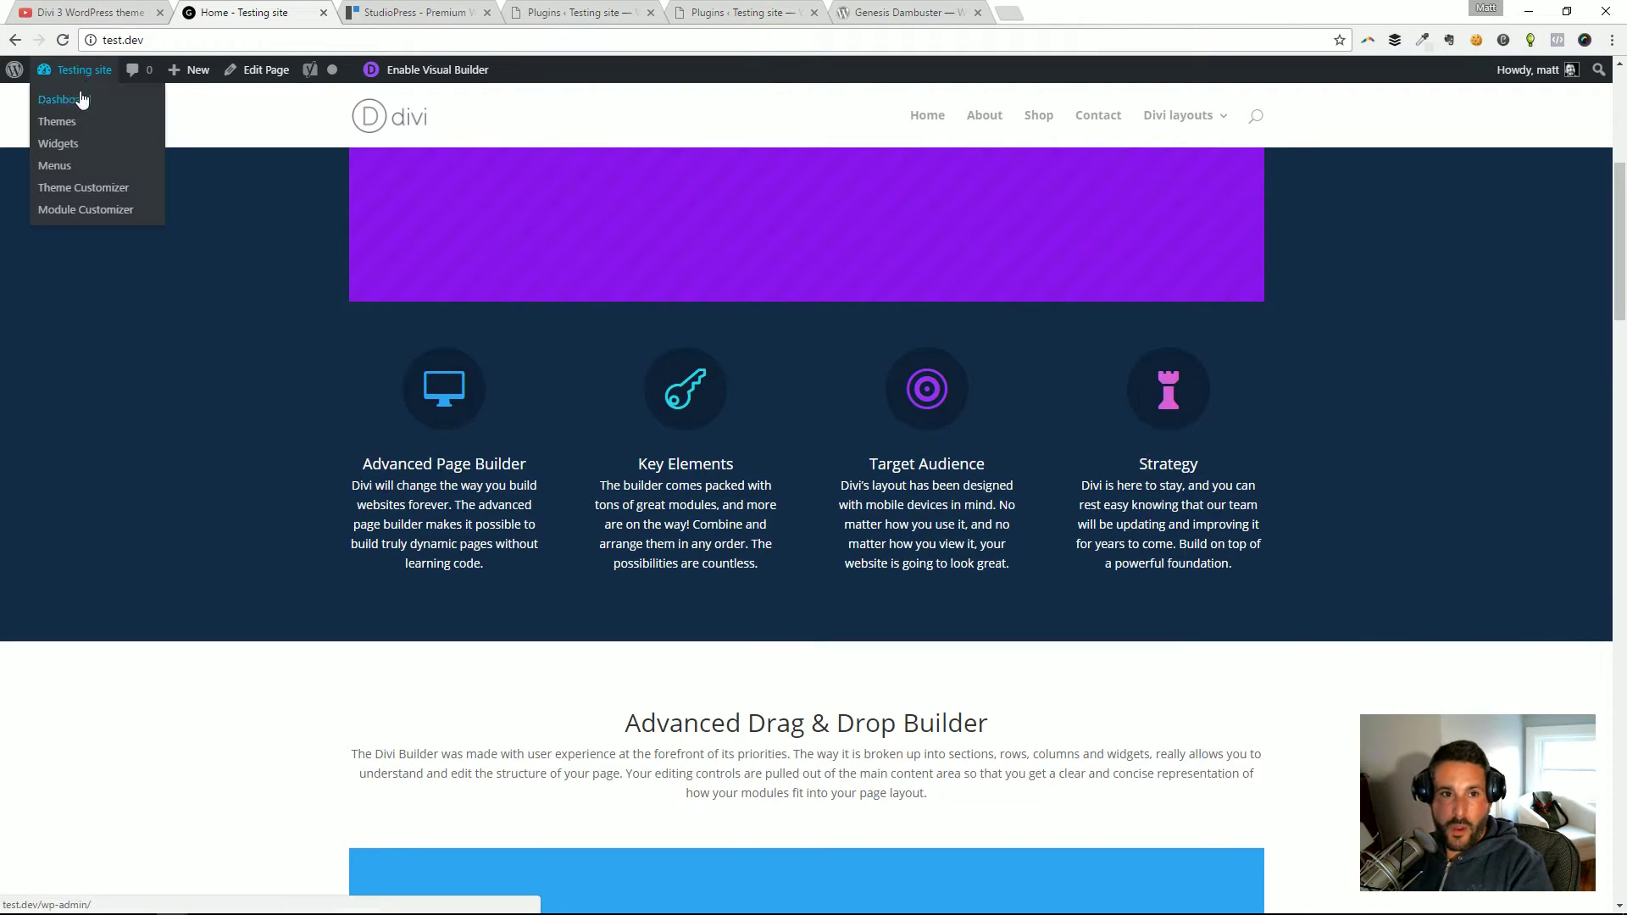
{"action": "left_click", "coordinate": [73, 99]}
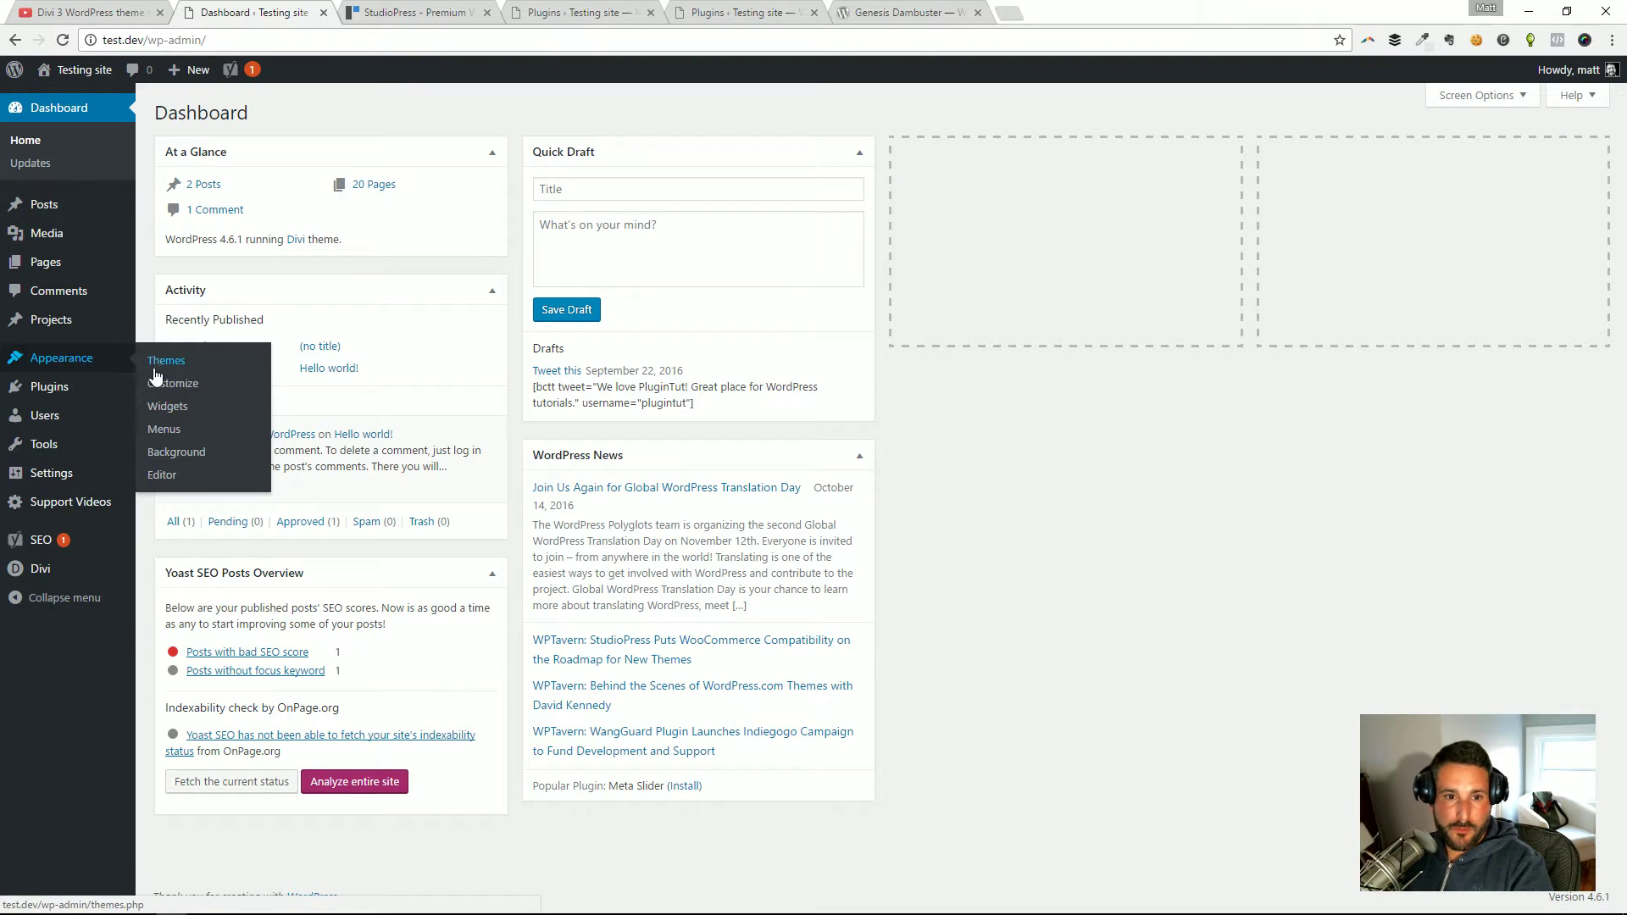
{"action": "left_click", "coordinate": [163, 362]}
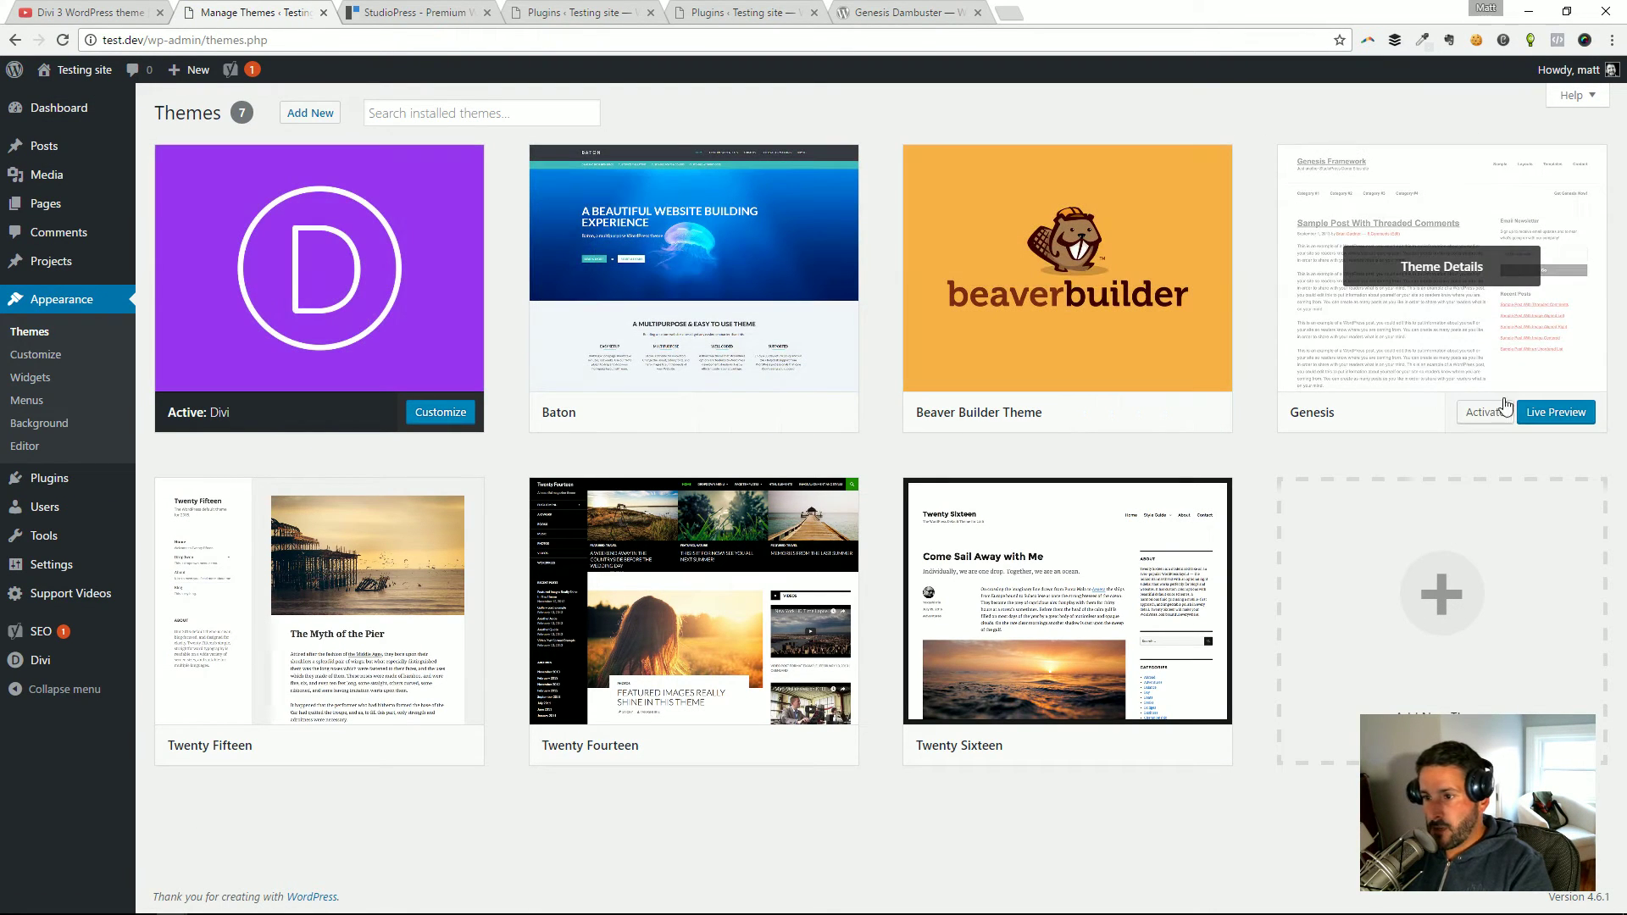
{"action": "left_click", "coordinate": [1485, 413]}
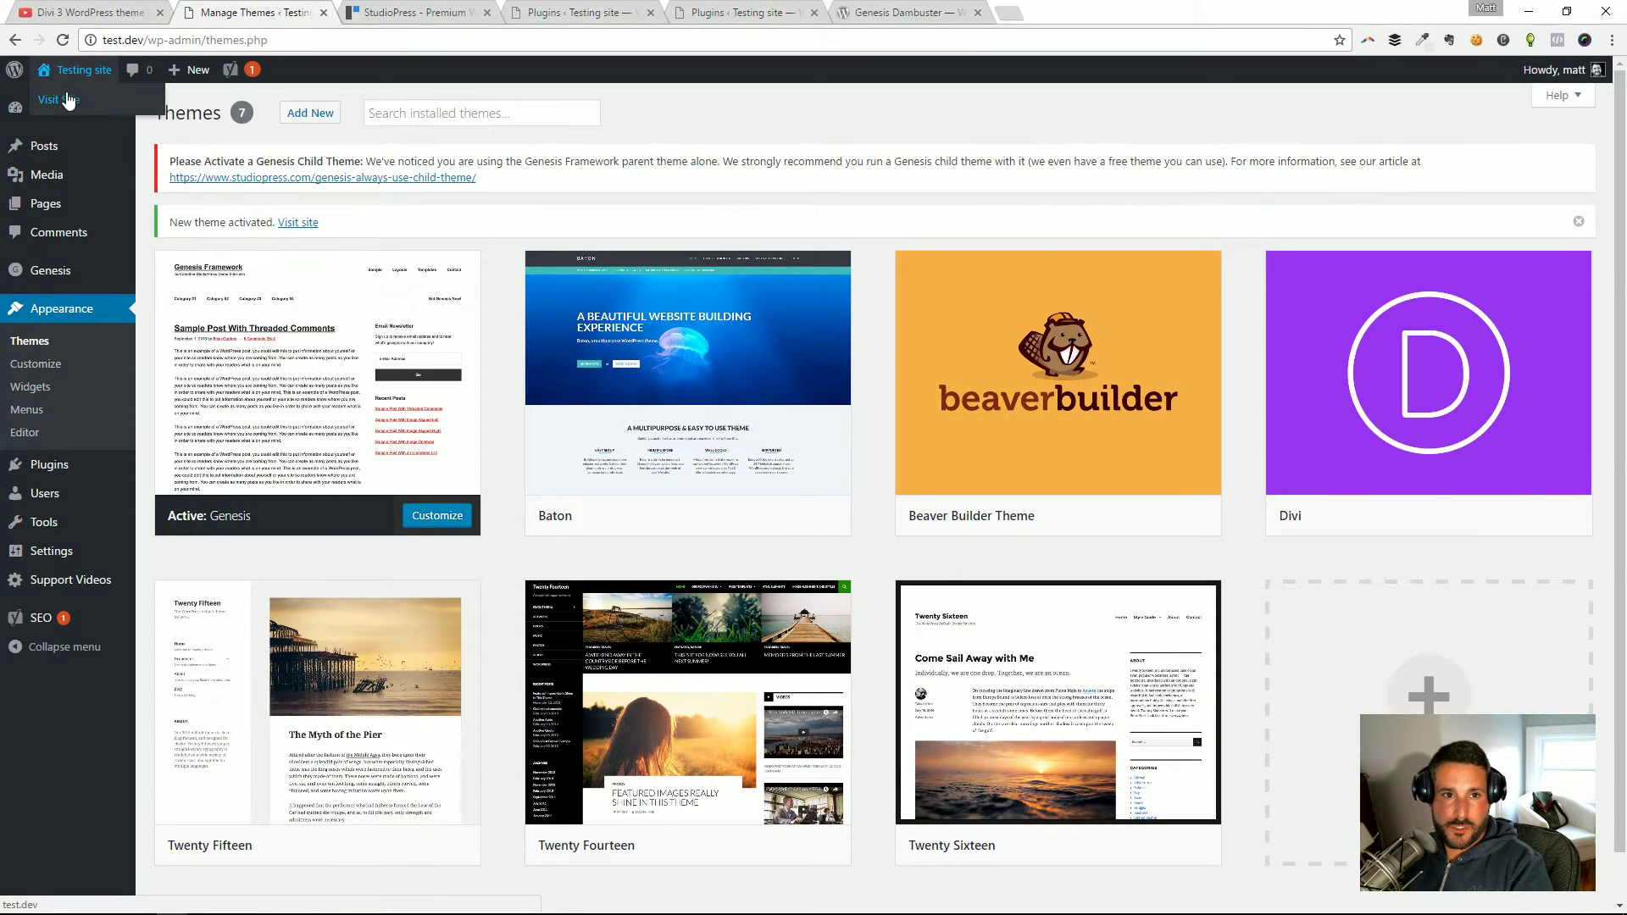
{"action": "left_click", "coordinate": [68, 99]}
- Scroll through the home page where the Divi layout appears as raw shortcodes under Genesis
{"action": "scroll", "coordinate": [619, 204], "scroll_direction": "down", "scroll_amount": 5}
{"action": "scroll", "coordinate": [614, 197], "scroll_direction": "down", "scroll_amount": 14}
{"action": "scroll", "coordinate": [791, 210], "scroll_direction": "up", "scroll_amount": 3}
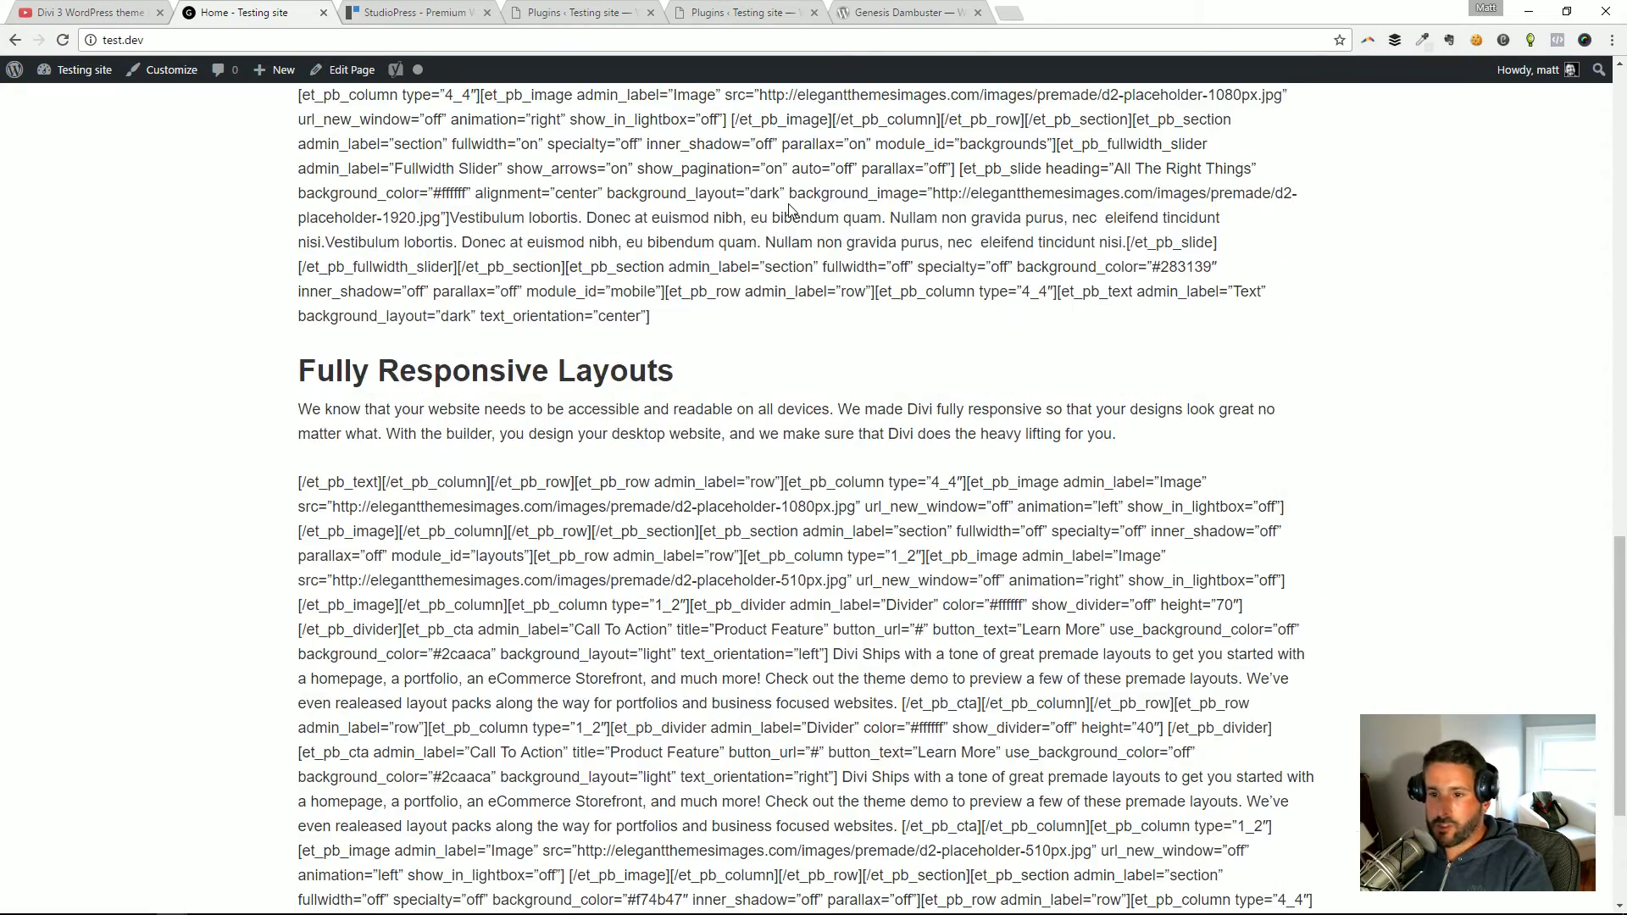
{"action": "scroll", "coordinate": [784, 237], "scroll_direction": "up", "scroll_amount": 4}
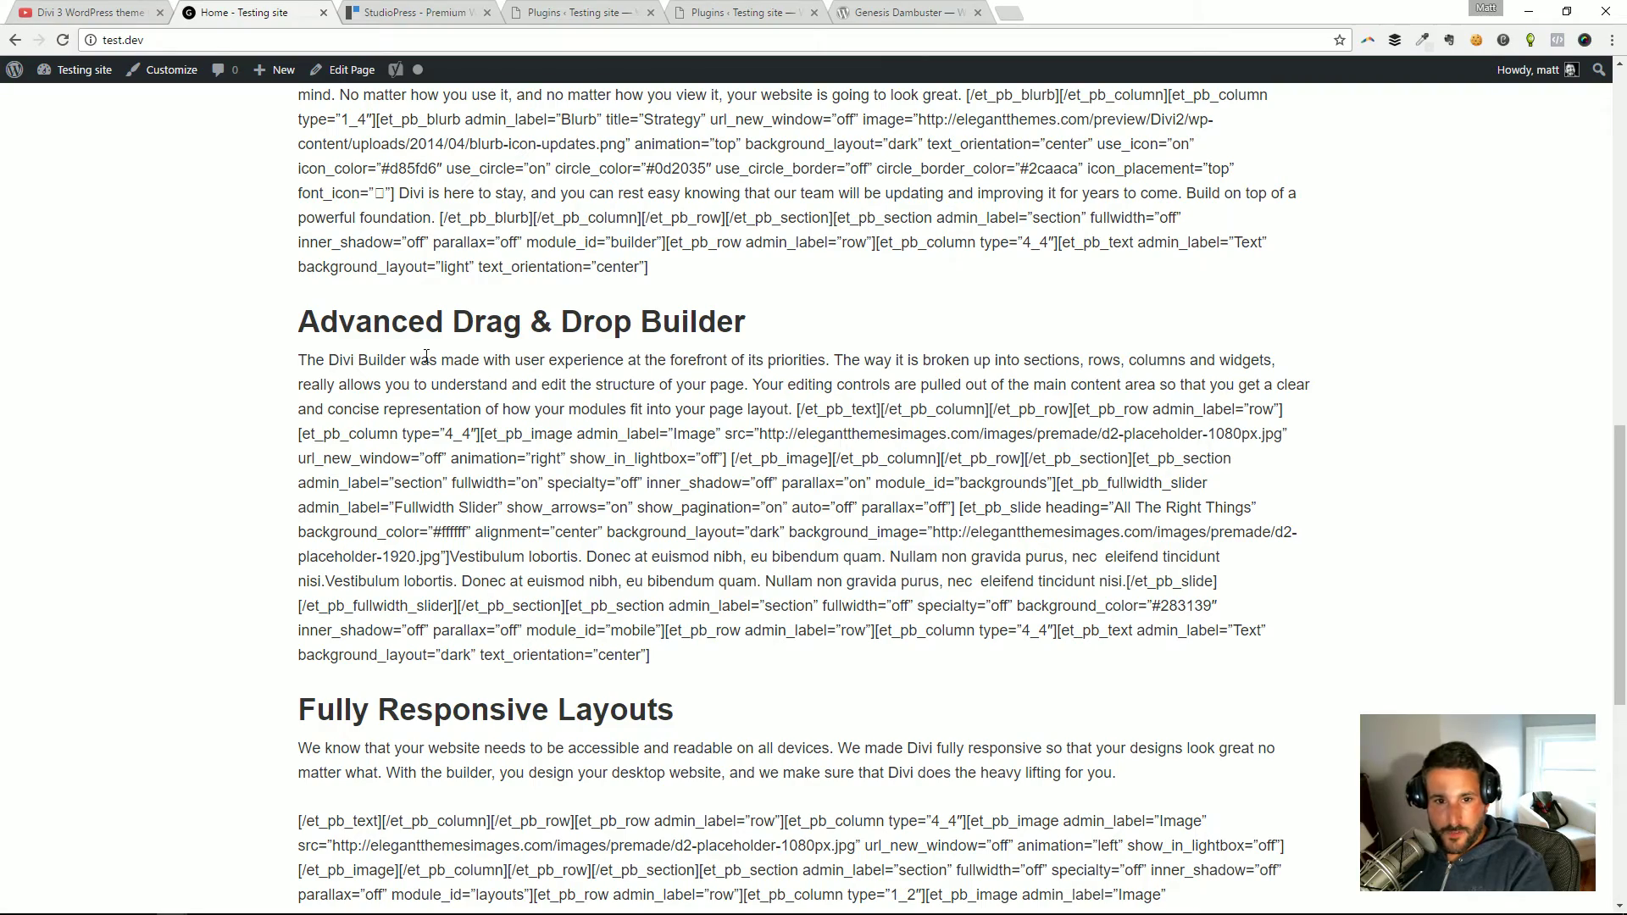
{"action": "scroll", "coordinate": [795, 330], "scroll_direction": "up", "scroll_amount": 5}
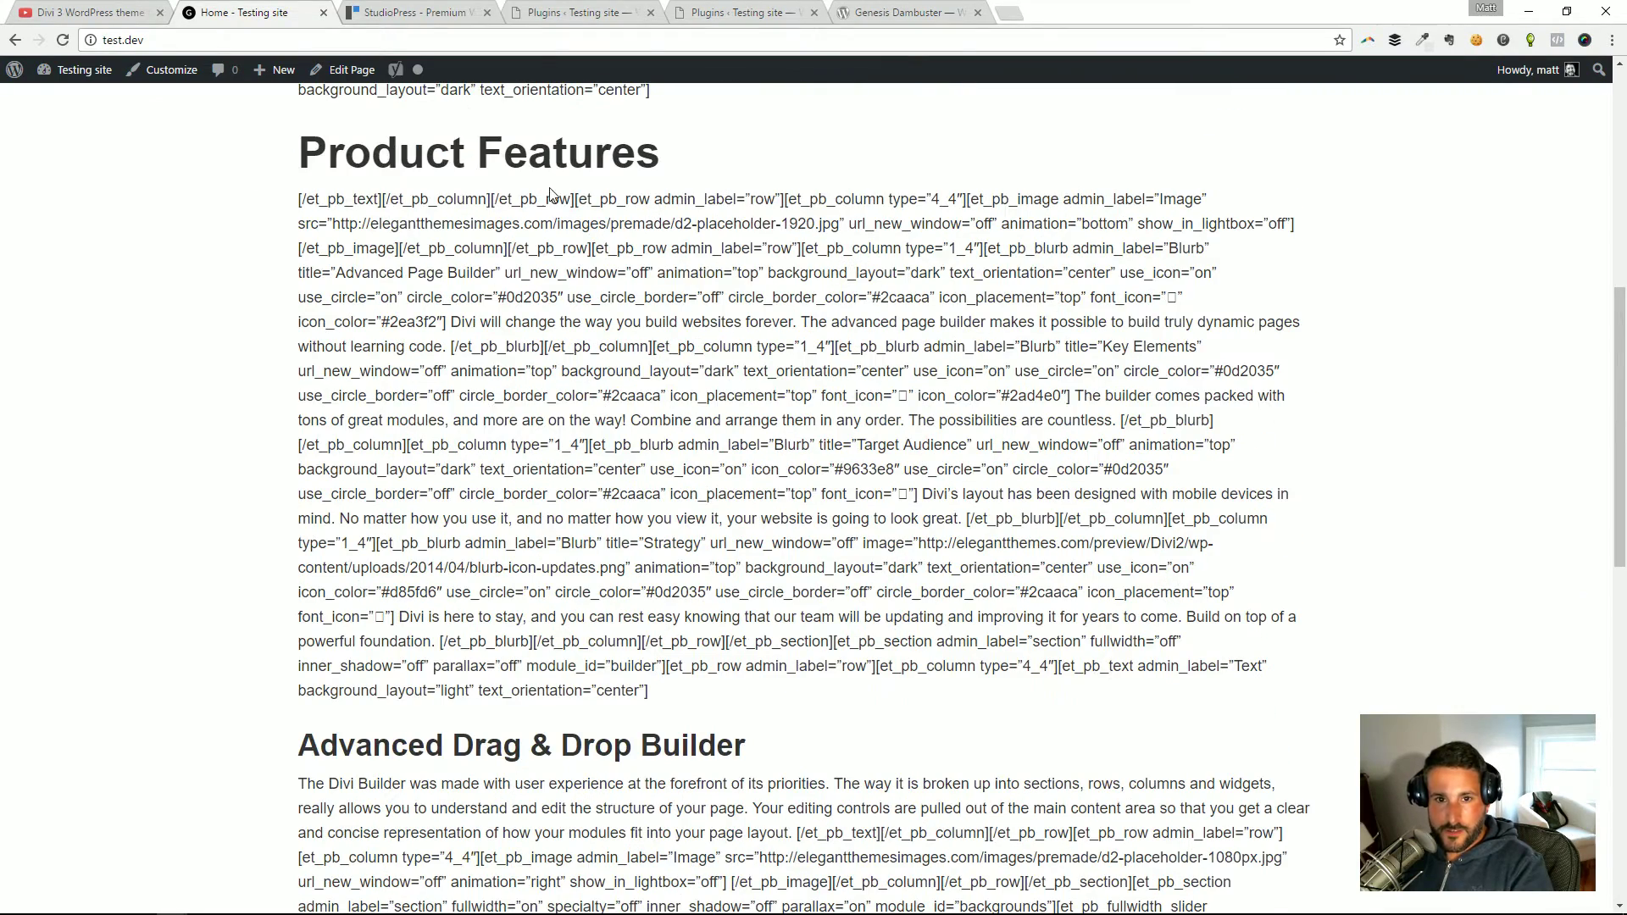
{"action": "scroll", "coordinate": [593, 212], "scroll_direction": "up", "scroll_amount": 1}
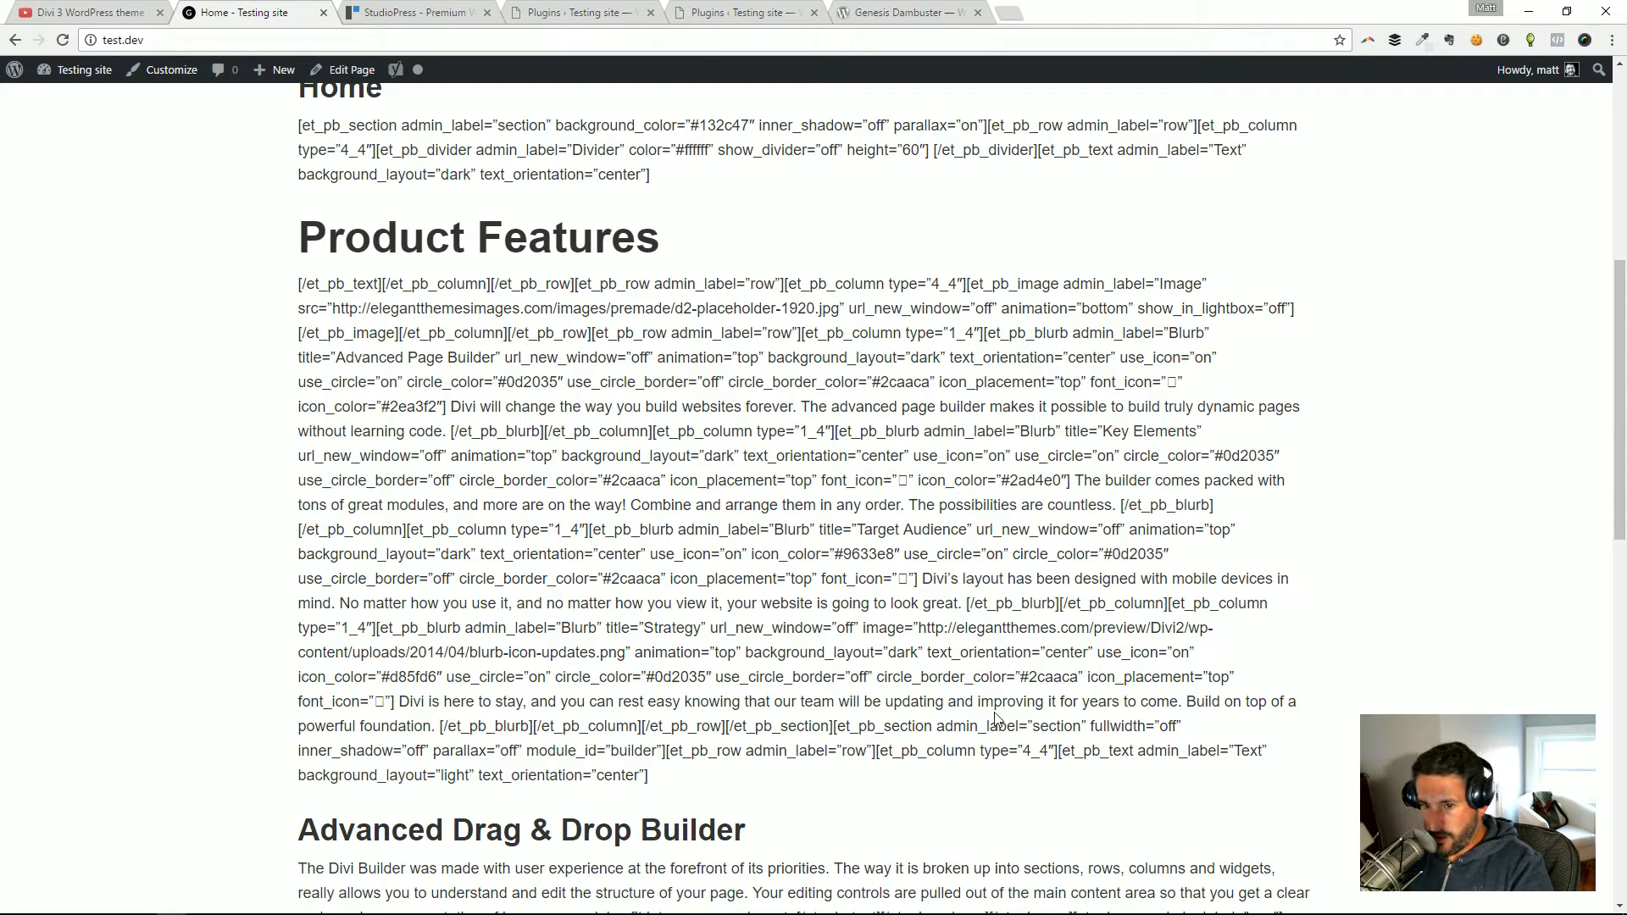
{"action": "scroll", "coordinate": [1068, 475], "scroll_direction": "up", "scroll_amount": 6}
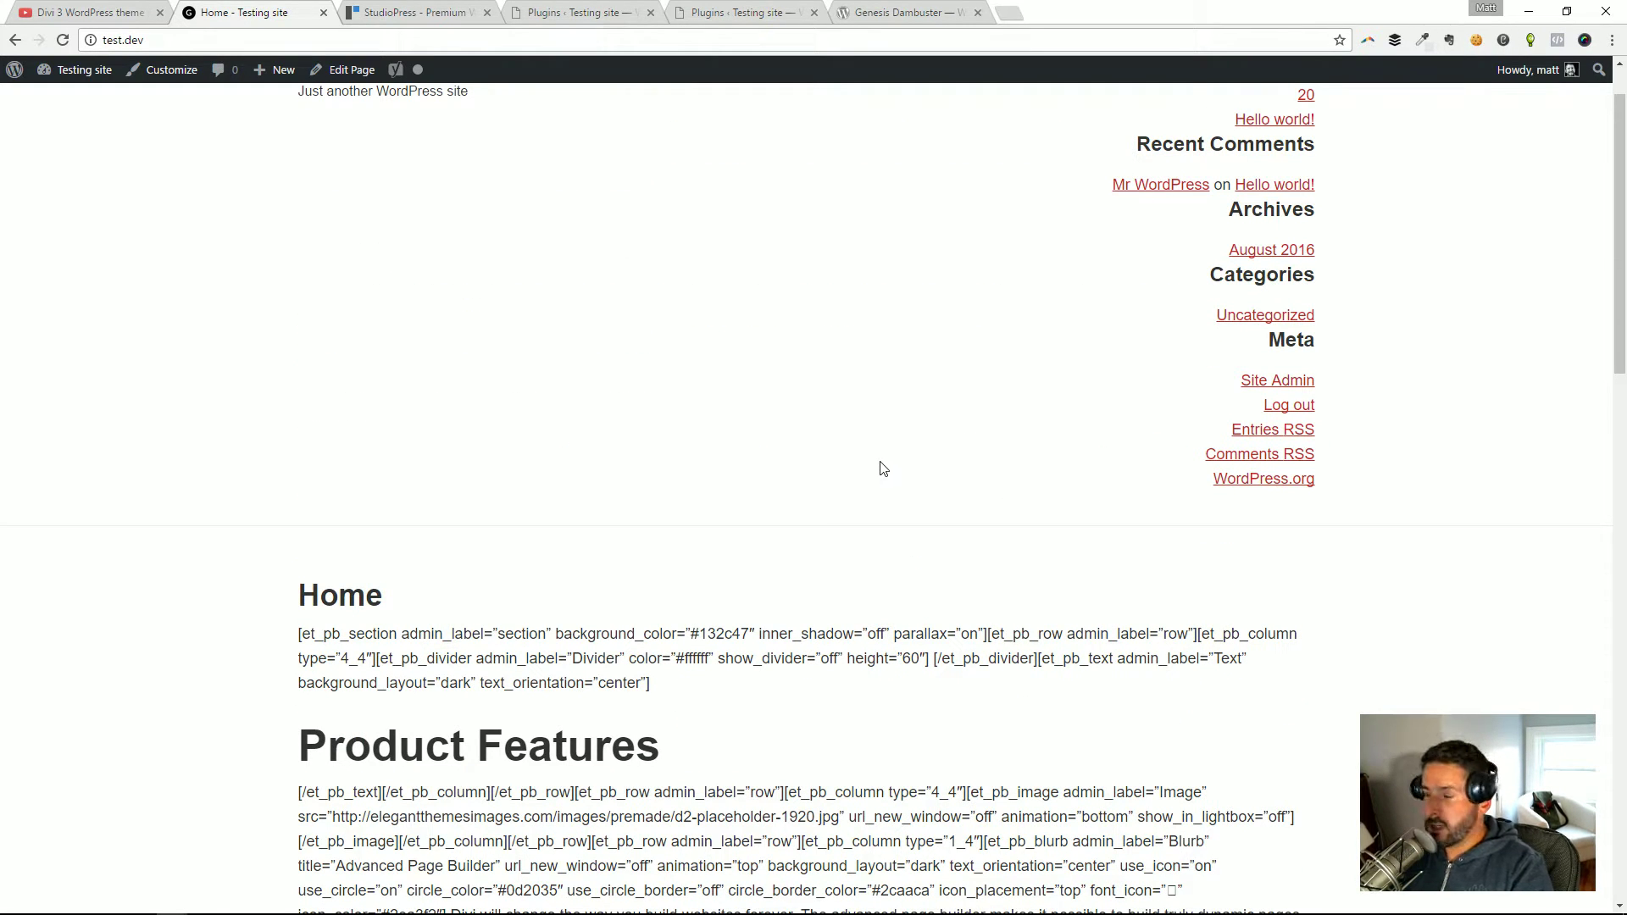
{"action": "scroll", "coordinate": [857, 476], "scroll_direction": "down", "scroll_amount": 10}
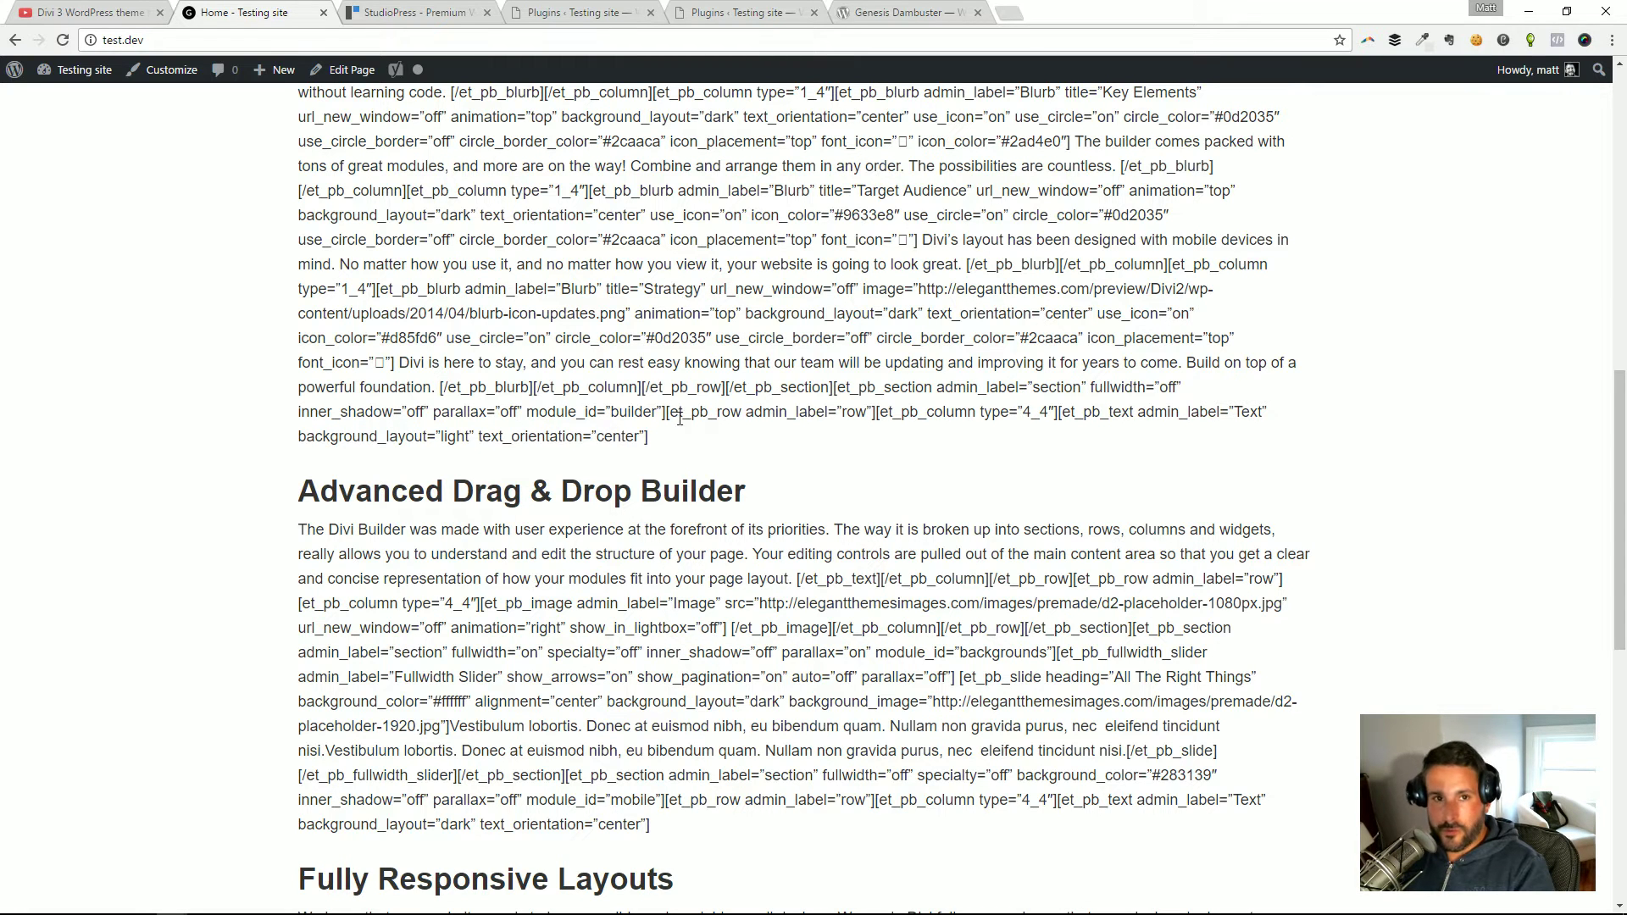
- Activate Divi Builder in Plugins > Installed Plugins and confirm it is listed as active
{"action": "mouse_move", "coordinate": [75, 72]}
{"action": "left_click", "coordinate": [66, 103]}
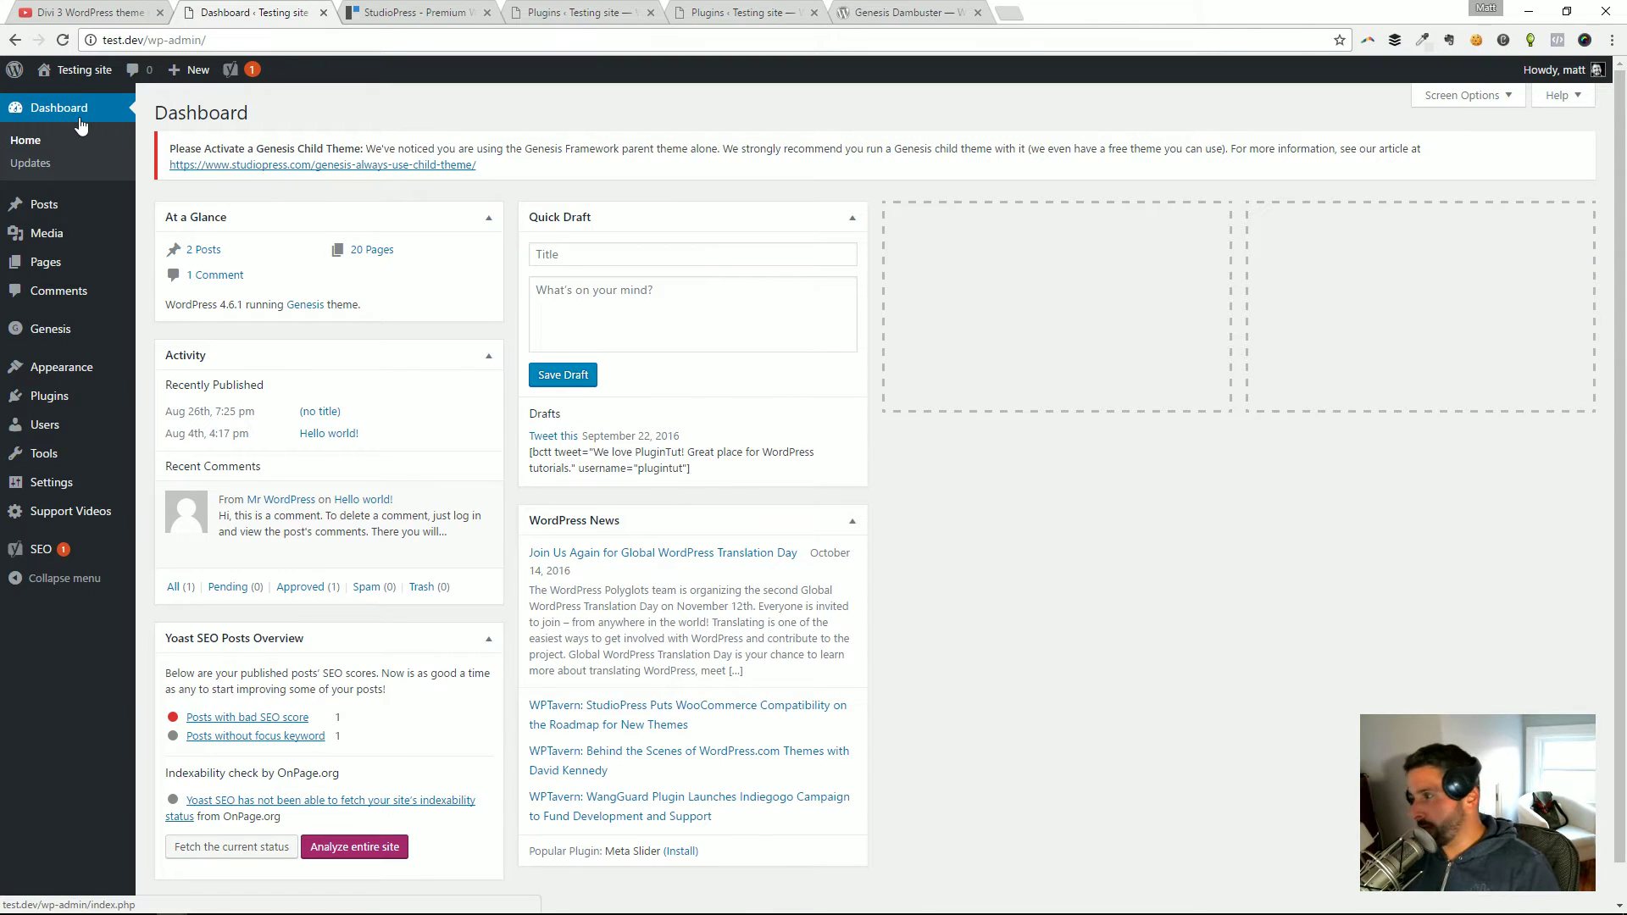
{"action": "mouse_move", "coordinate": [34, 89]}
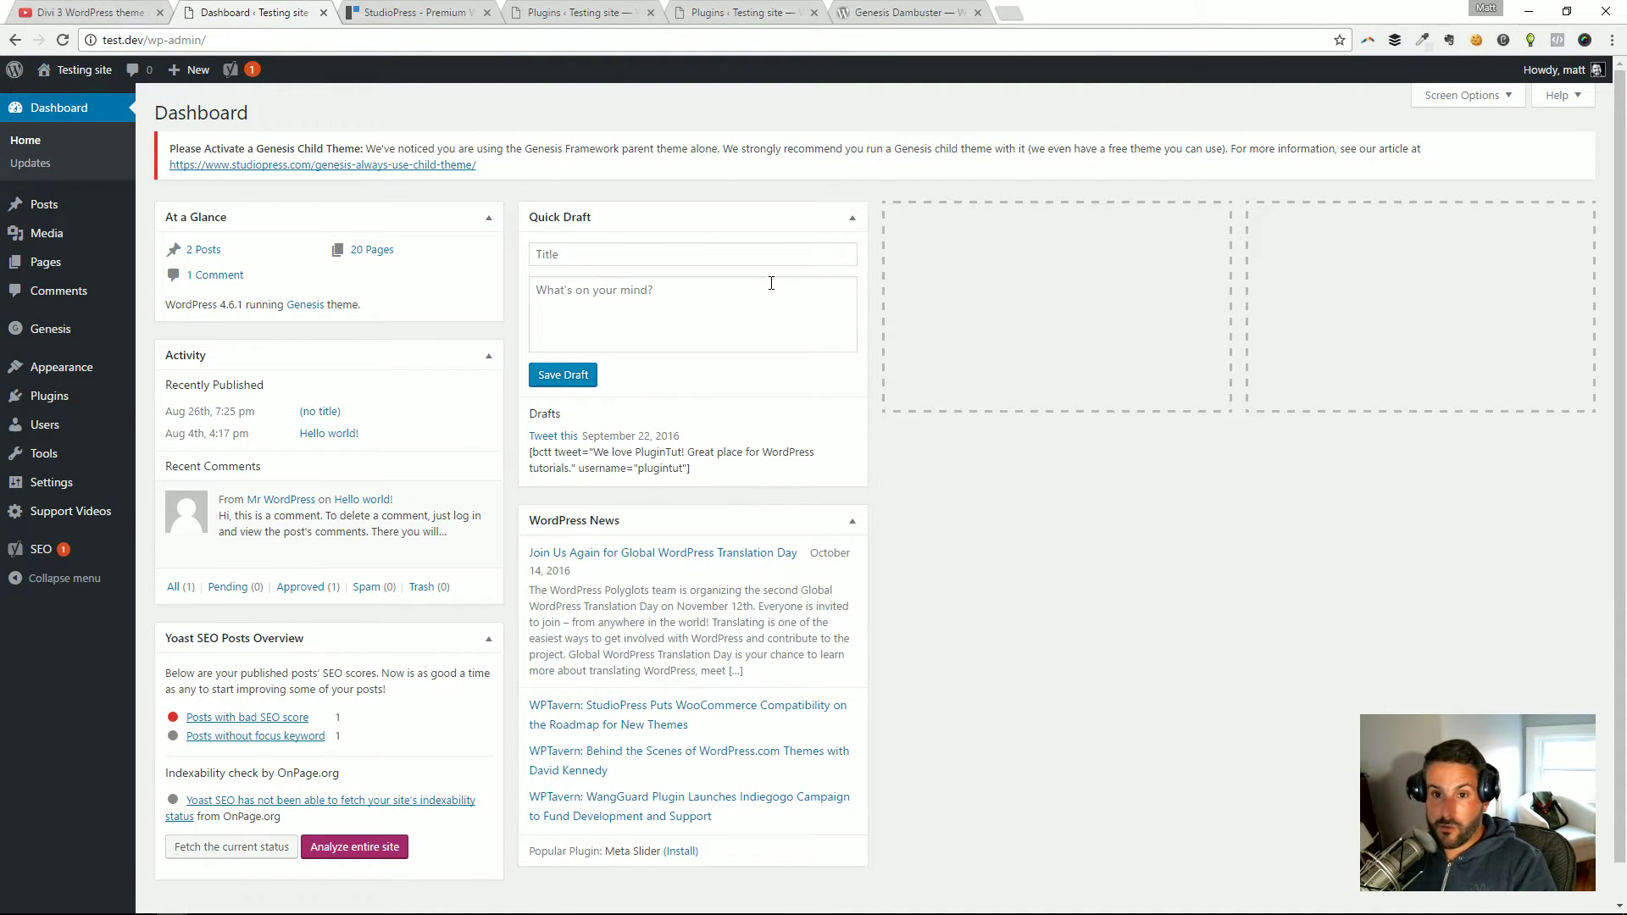
{"action": "scroll", "coordinate": [751, 276], "scroll_direction": "down", "scroll_amount": 1}
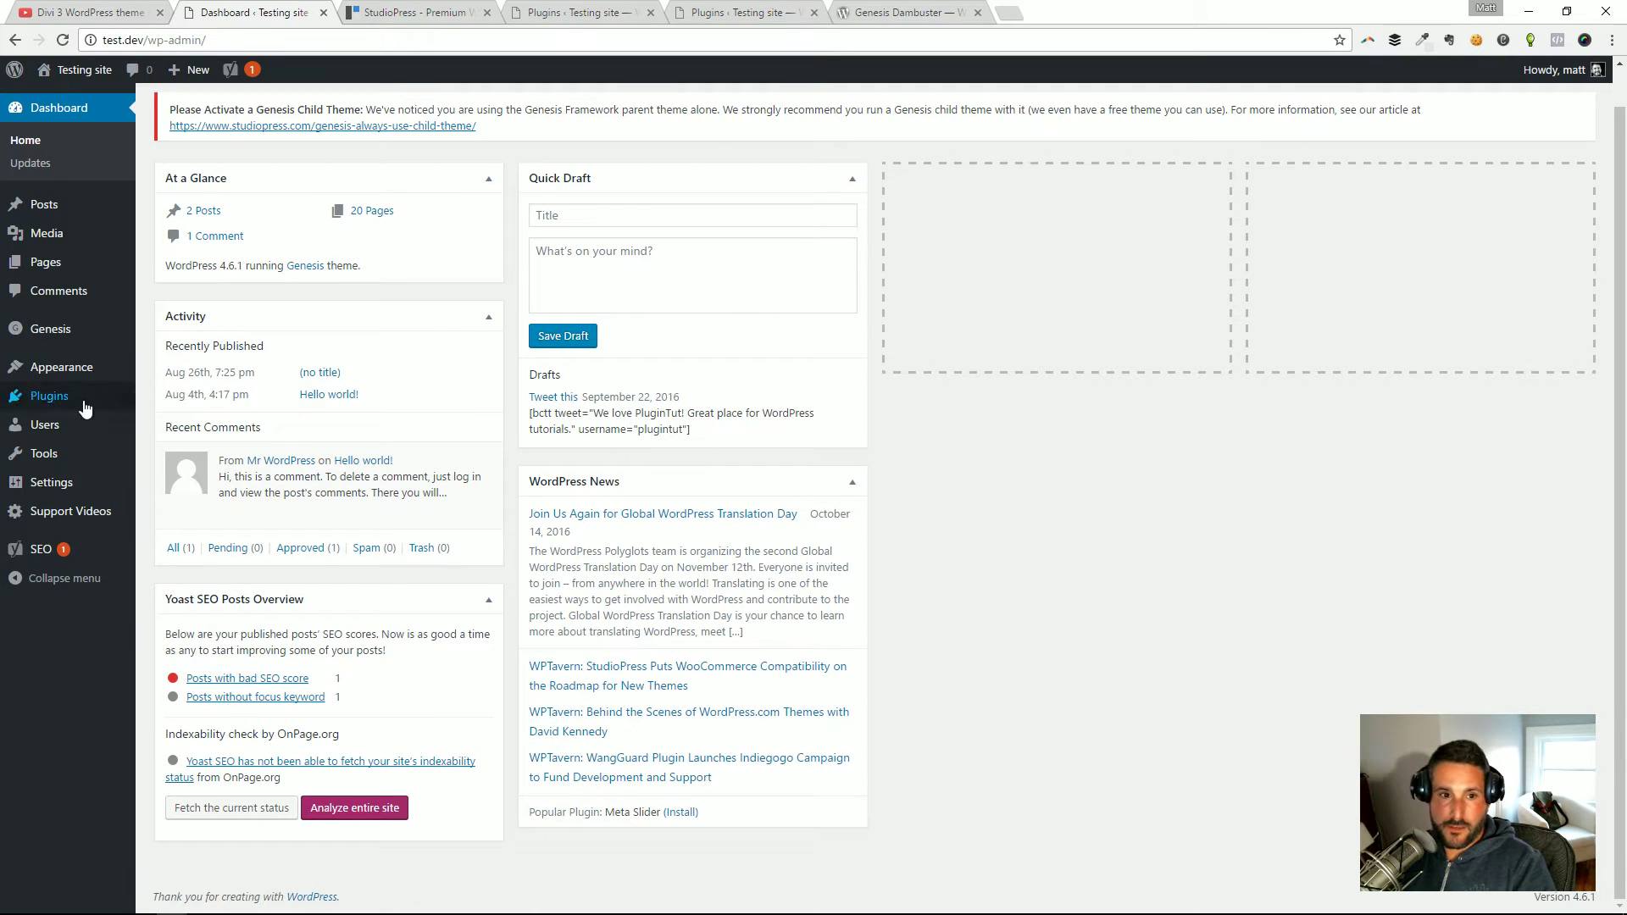
{"action": "mouse_move", "coordinate": [127, 396]}
{"action": "left_click", "coordinate": [186, 409]}
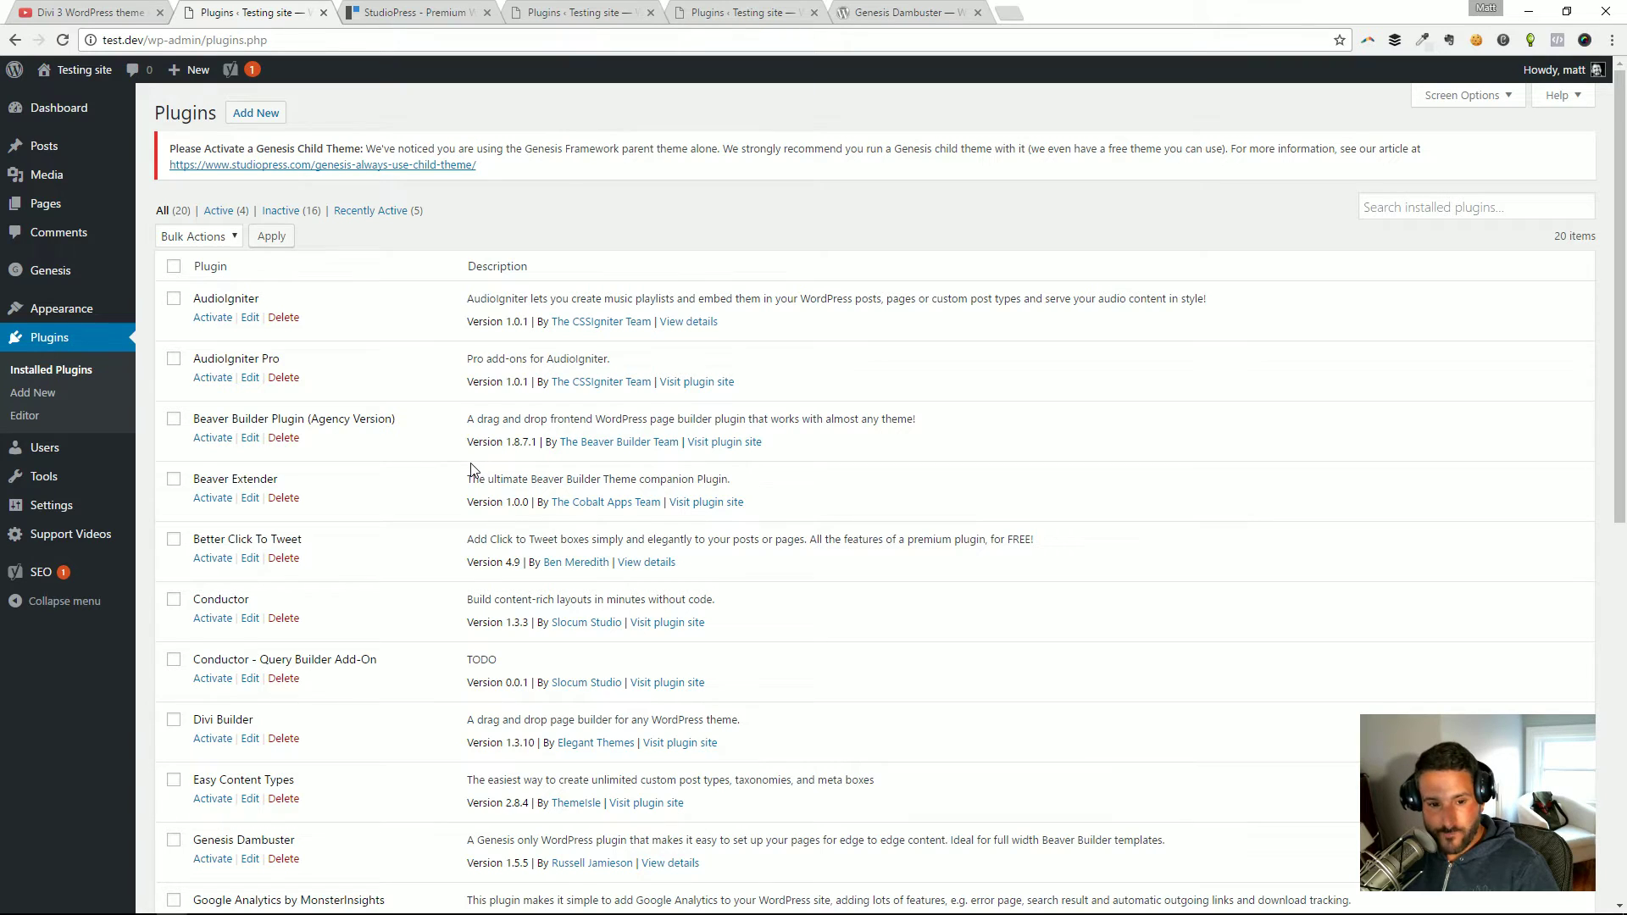
{"action": "scroll", "coordinate": [388, 598], "scroll_direction": "down", "scroll_amount": 2}
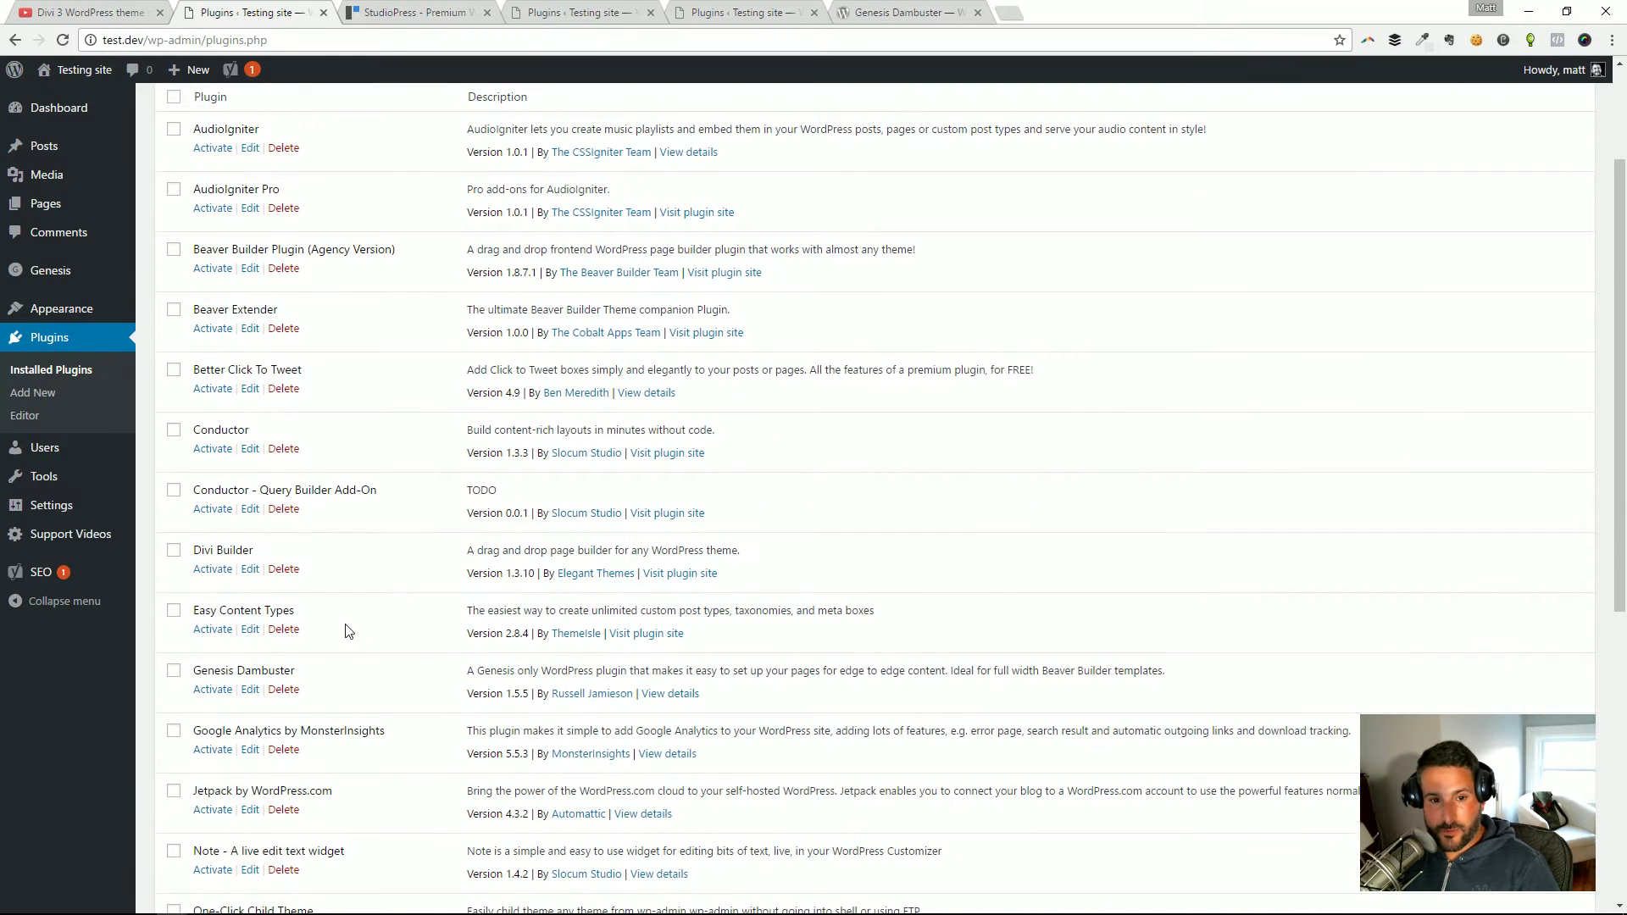
{"action": "left_click", "coordinate": [213, 570]}
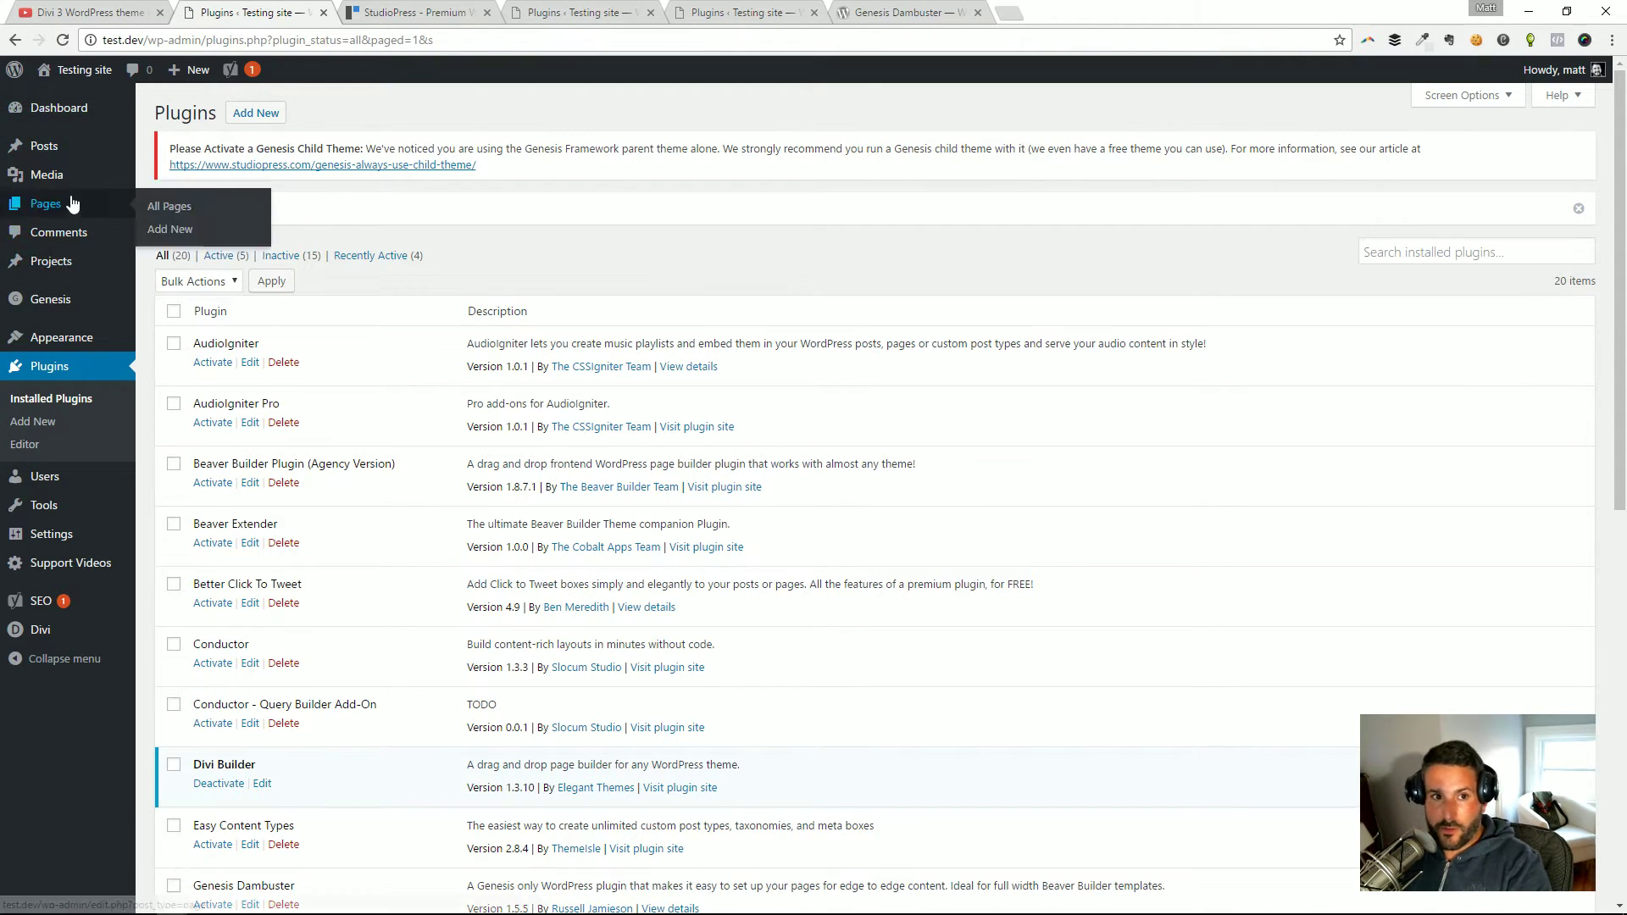
{"action": "mouse_move", "coordinate": [76, 78]}
{"action": "scroll", "coordinate": [258, 758], "scroll_direction": "down", "scroll_amount": 2}
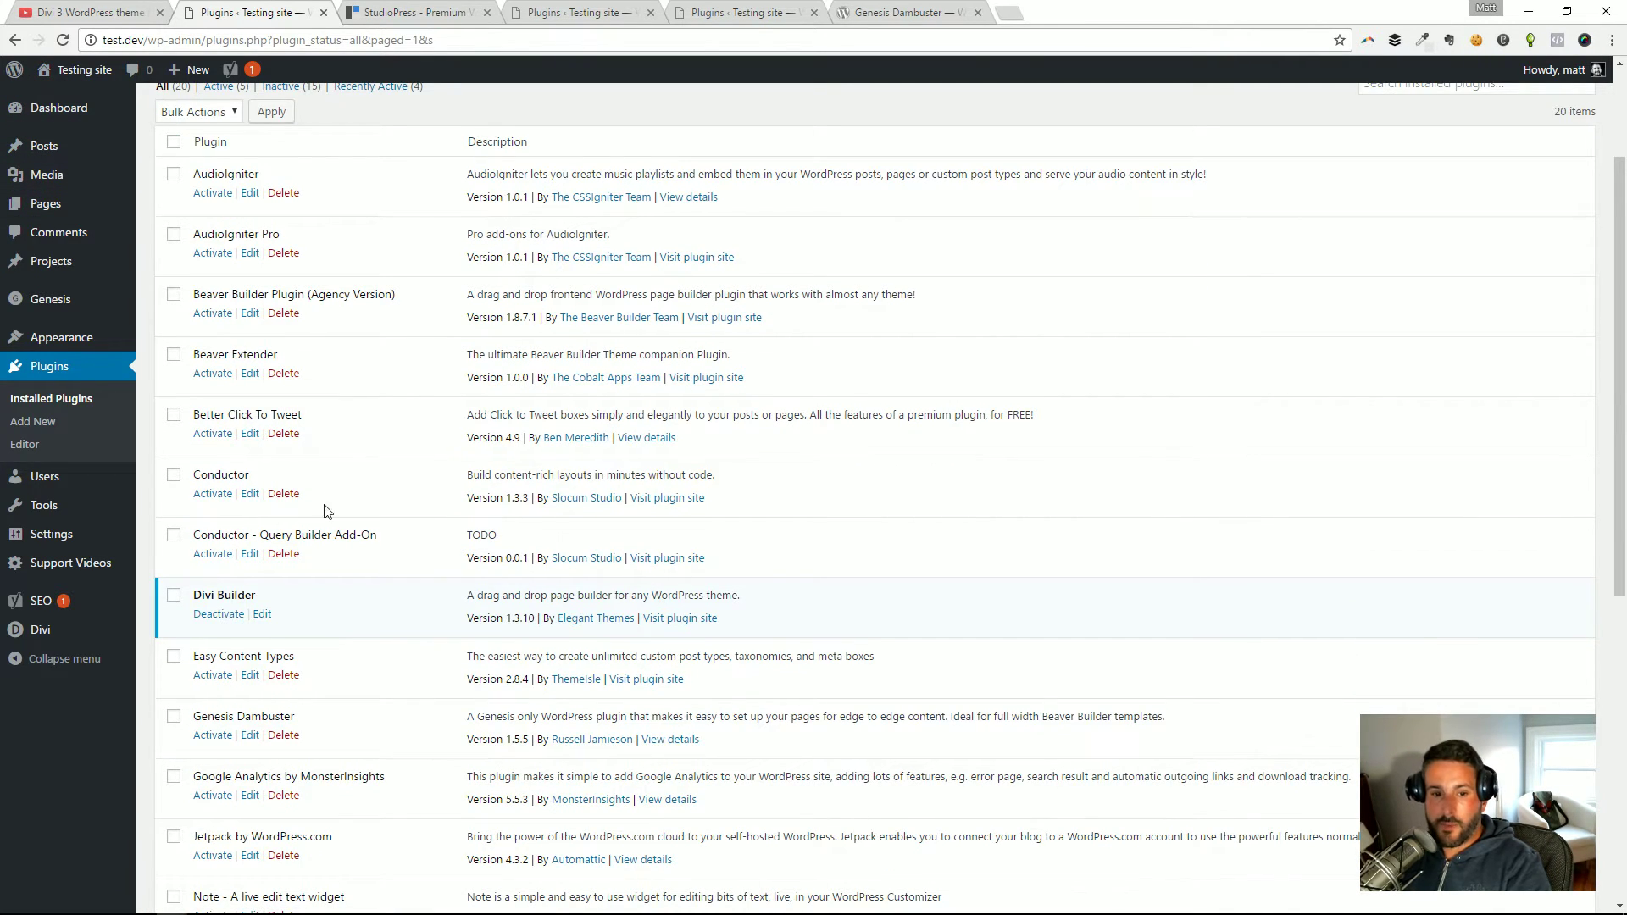
{"action": "scroll", "coordinate": [350, 174], "scroll_direction": "up", "scroll_amount": 2}
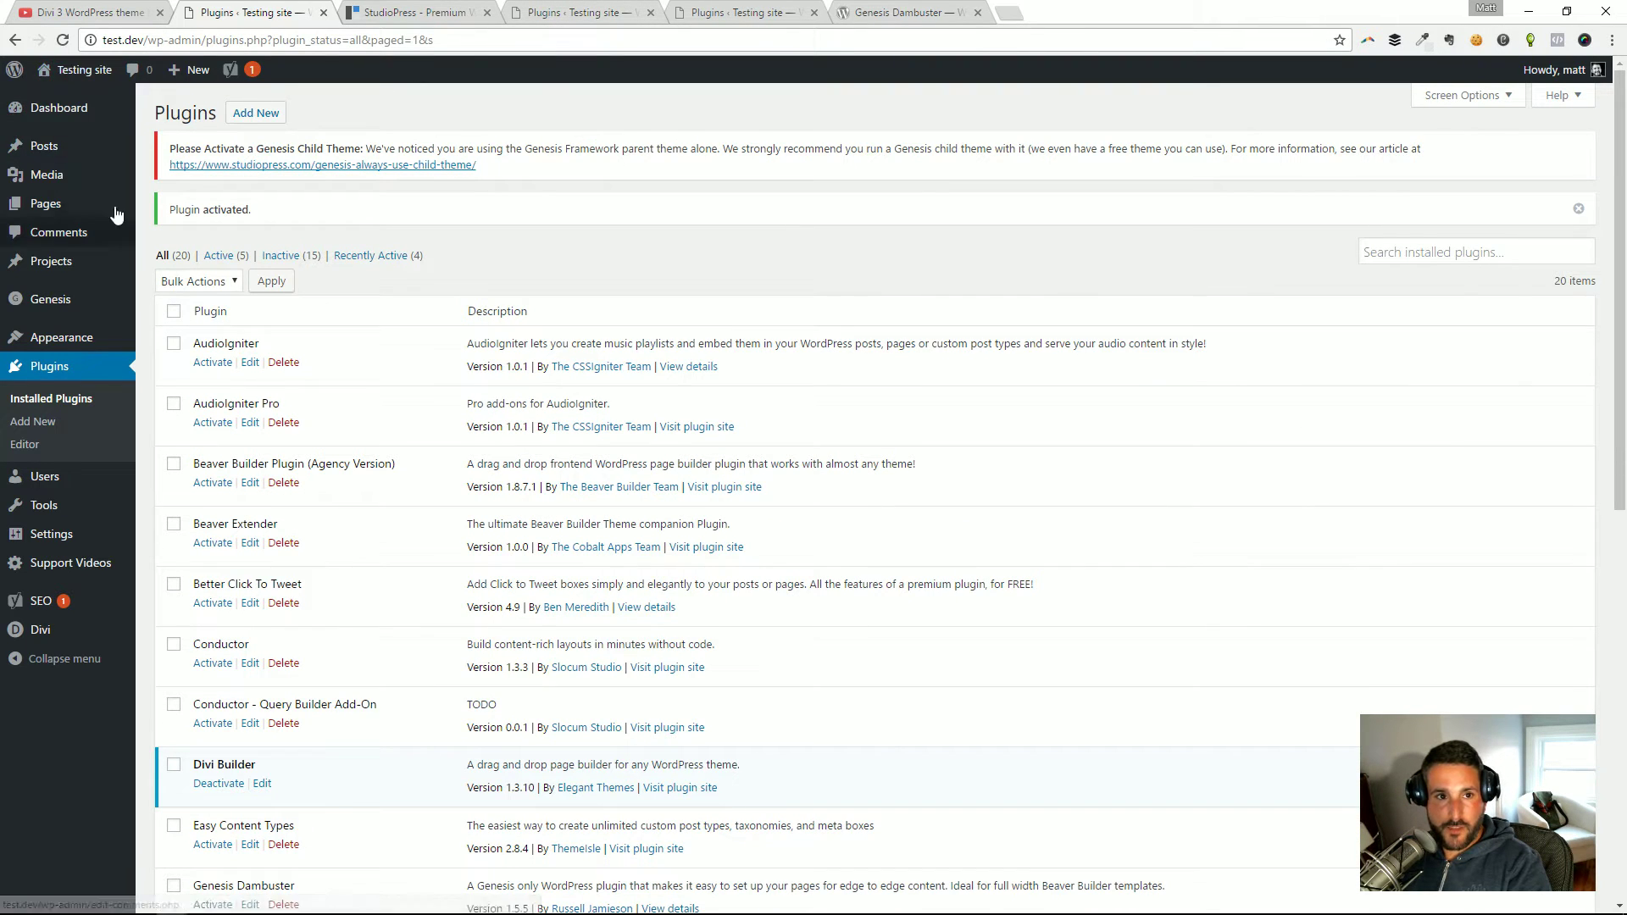
- Scroll through the front-end home page to inspect the rendered Divi Product Features layout
{"action": "left_click", "coordinate": [75, 103]}
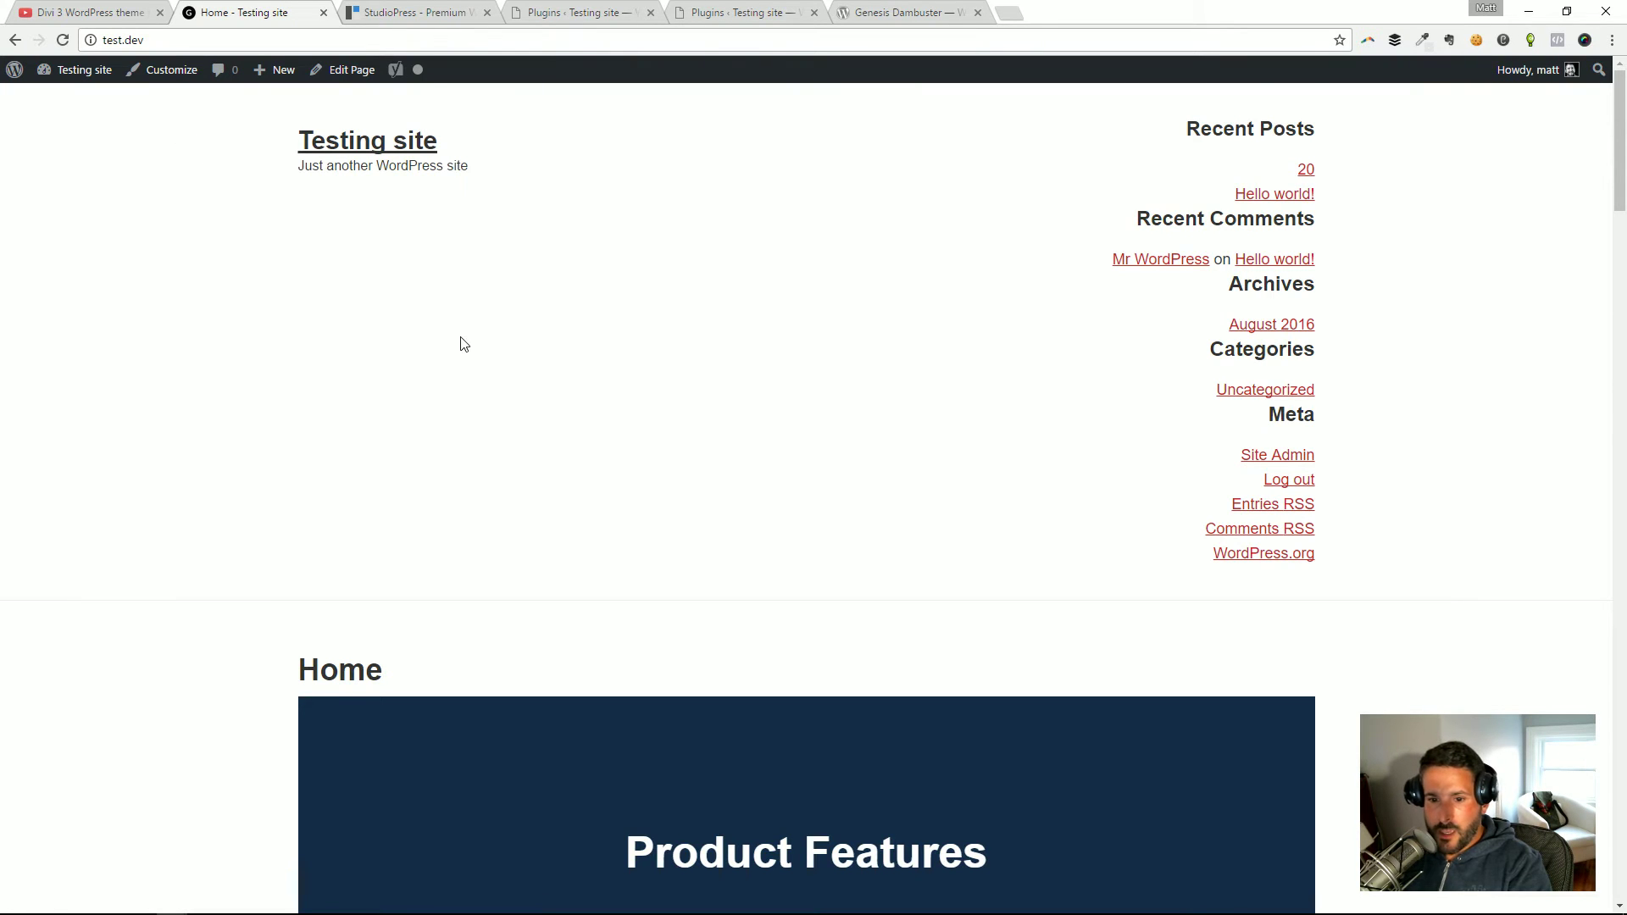
{"action": "scroll", "coordinate": [440, 339], "scroll_direction": "down", "scroll_amount": 5}
{"action": "scroll", "coordinate": [433, 339], "scroll_direction": "down", "scroll_amount": 6}
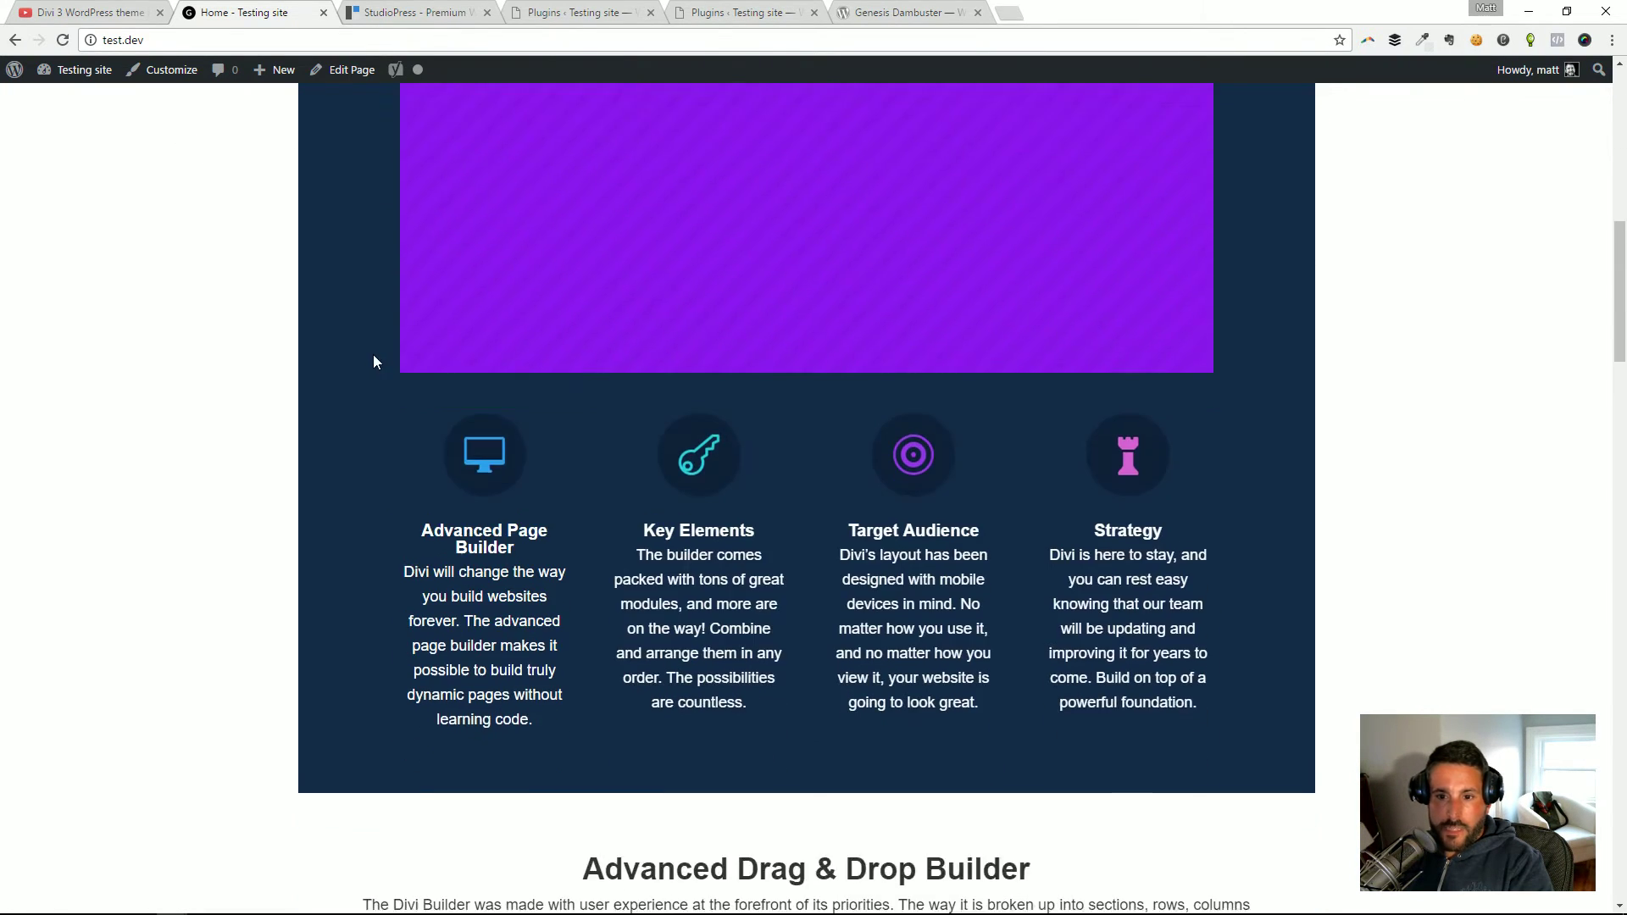
{"action": "scroll", "coordinate": [475, 368], "scroll_direction": "down", "scroll_amount": 7}
{"action": "scroll", "coordinate": [662, 368], "scroll_direction": "up", "scroll_amount": 4}
{"action": "scroll", "coordinate": [678, 369], "scroll_direction": "up", "scroll_amount": 14}
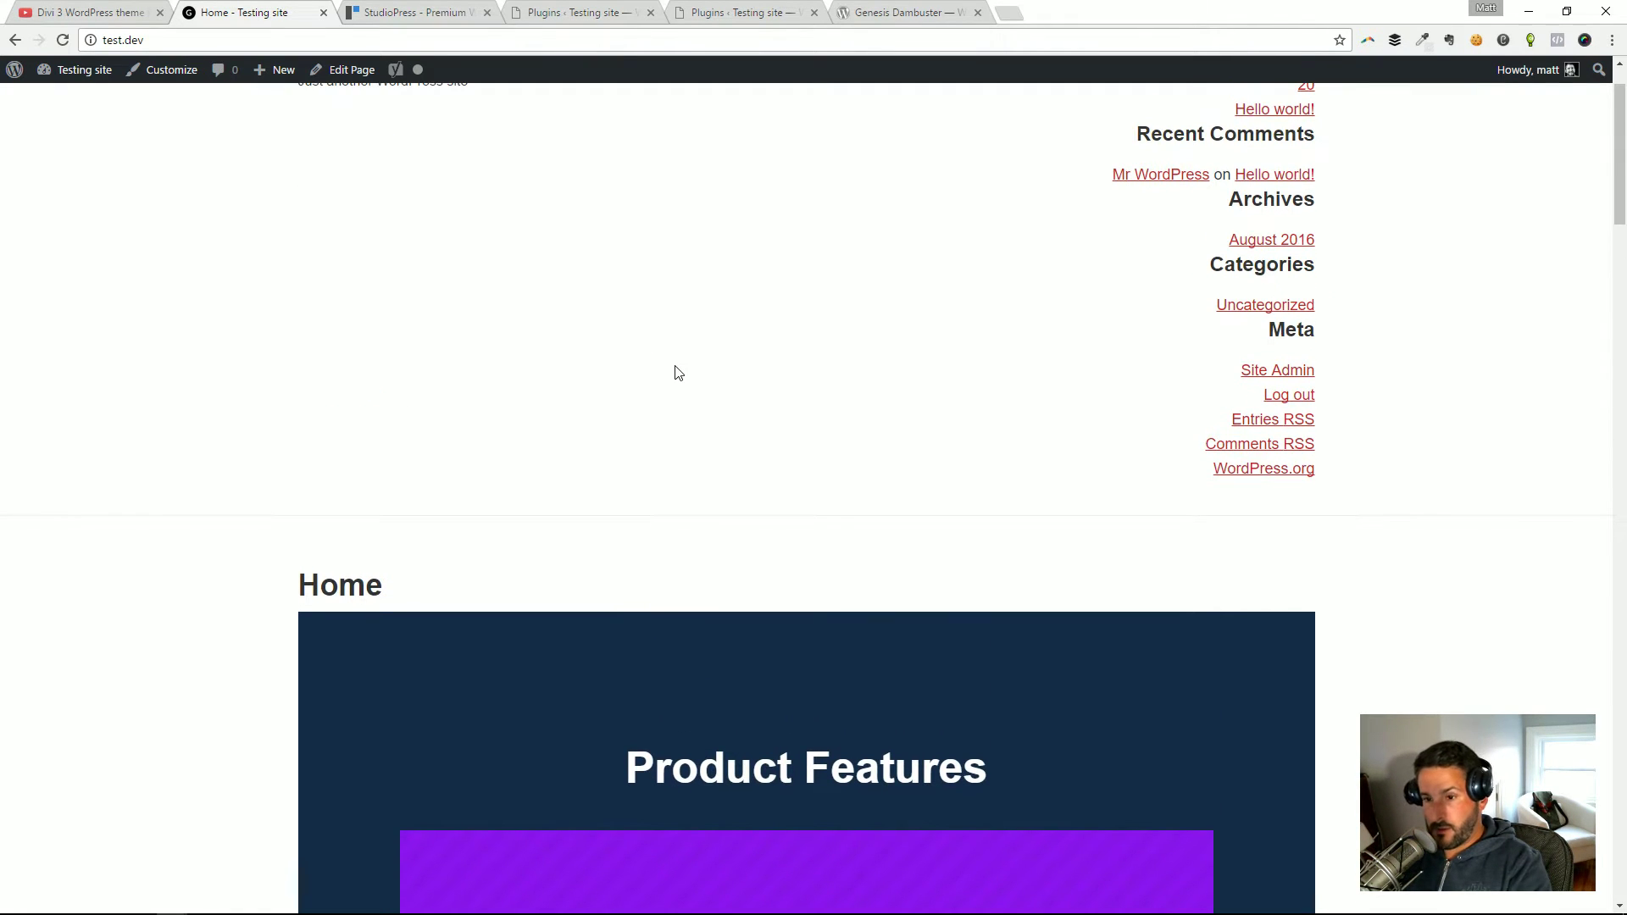
{"action": "scroll", "coordinate": [1298, 607], "scroll_direction": "down", "scroll_amount": 4}
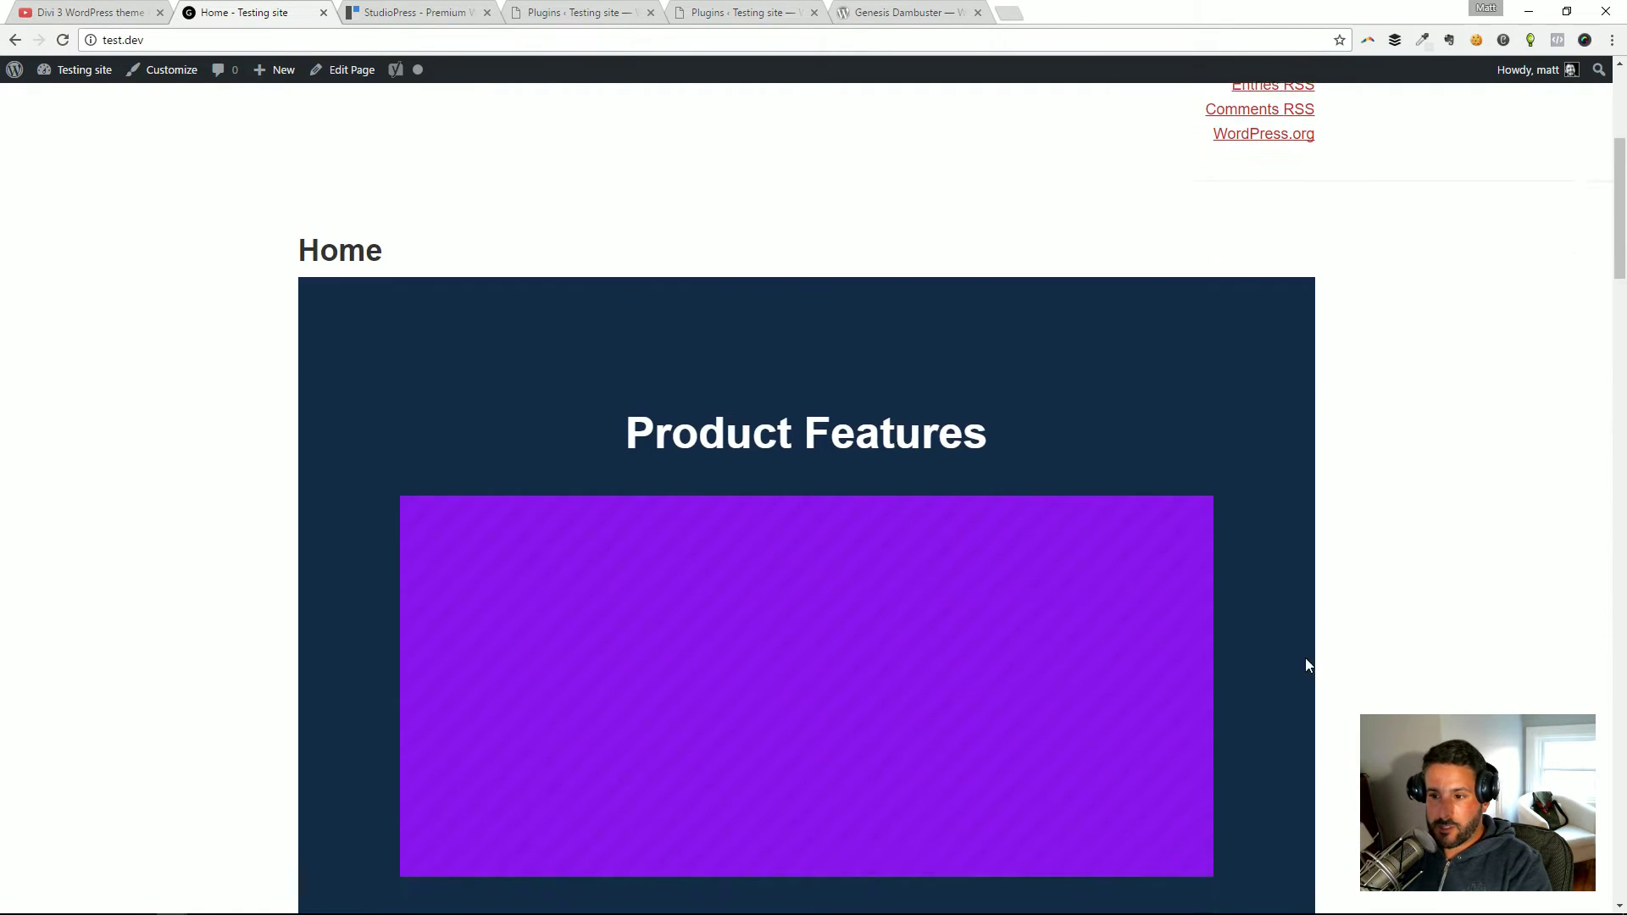
{"action": "mouse_move", "coordinate": [937, 577]}
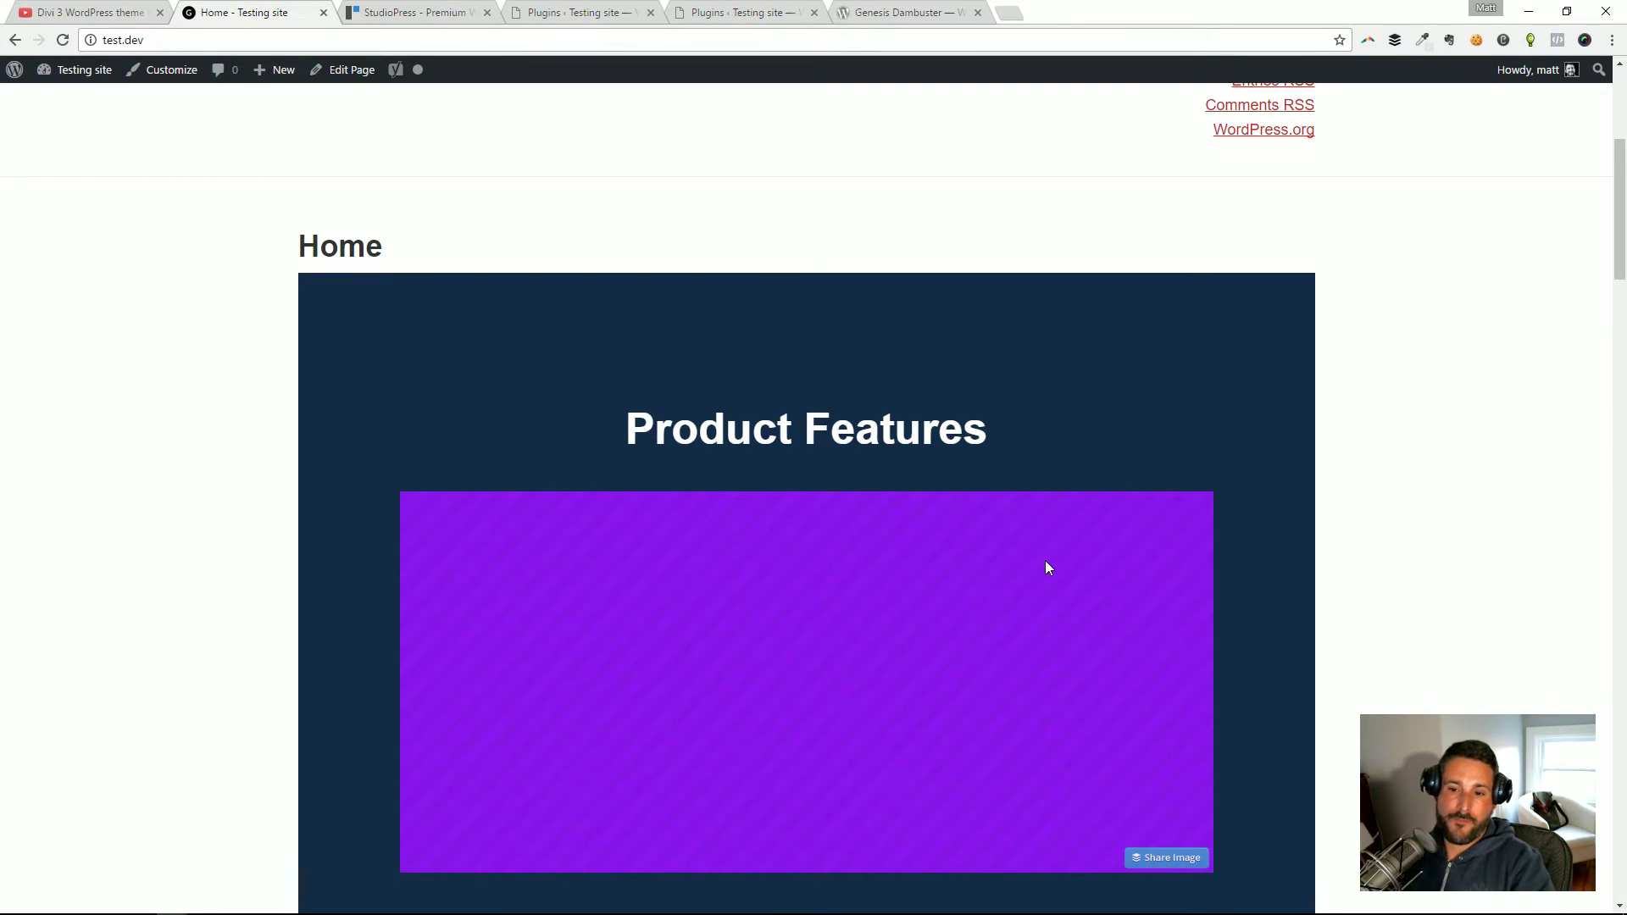
{"action": "scroll", "coordinate": [1024, 551], "scroll_direction": "down", "scroll_amount": 13}
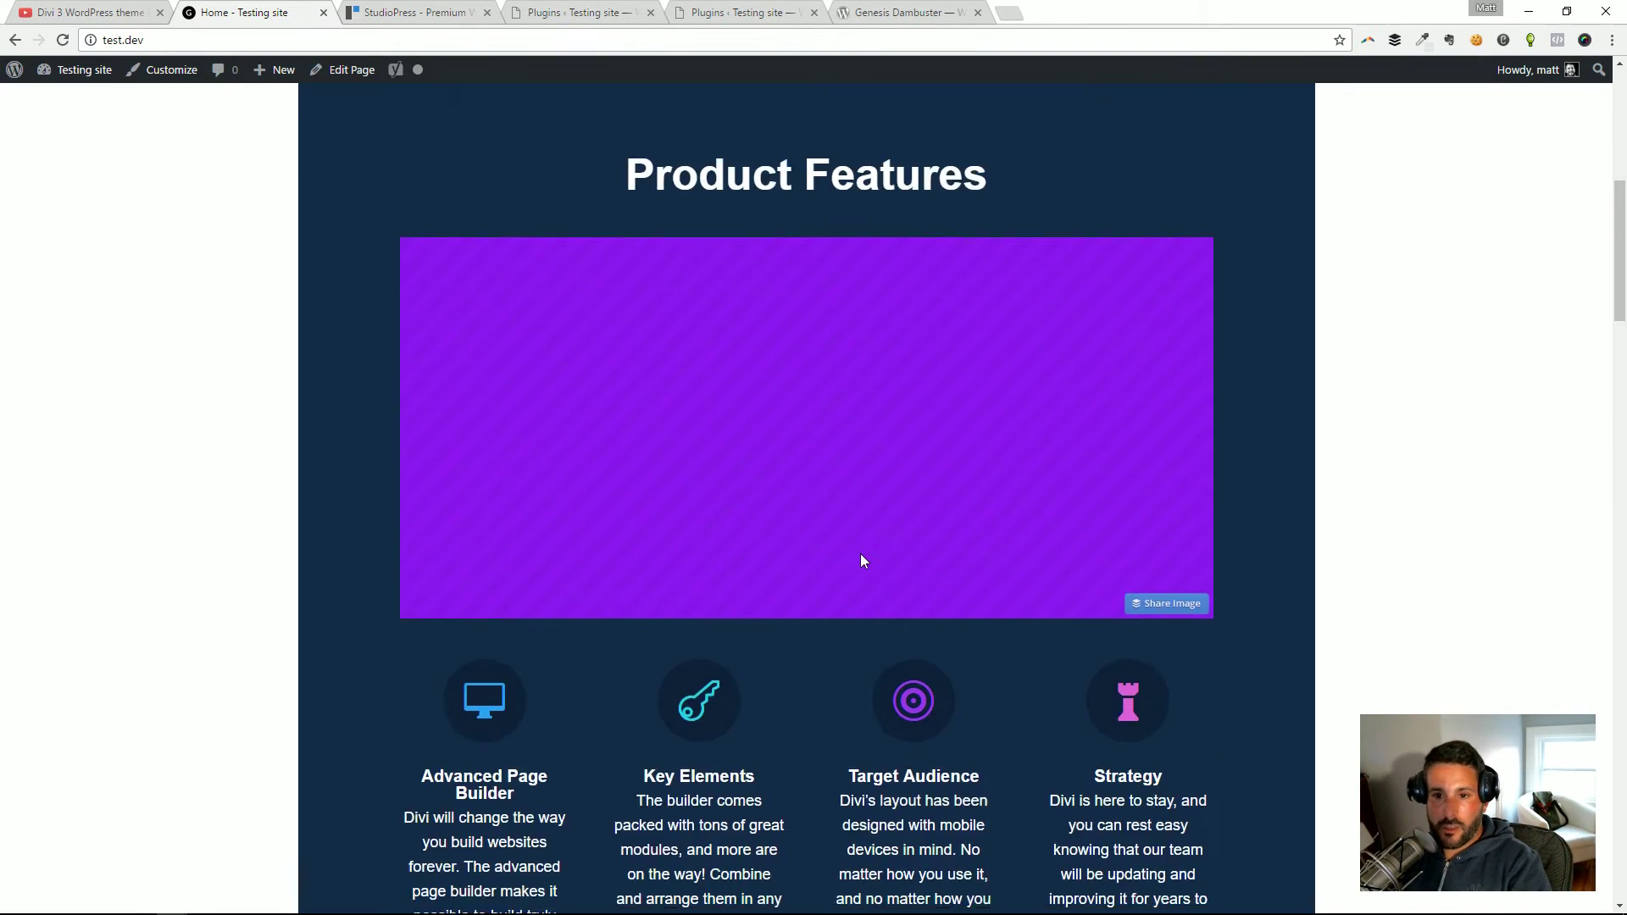
{"action": "scroll", "coordinate": [753, 514], "scroll_direction": "down", "scroll_amount": 3}
{"action": "scroll", "coordinate": [707, 549], "scroll_direction": "up", "scroll_amount": 20}
{"action": "scroll", "coordinate": [733, 540], "scroll_direction": "up", "scroll_amount": 1}
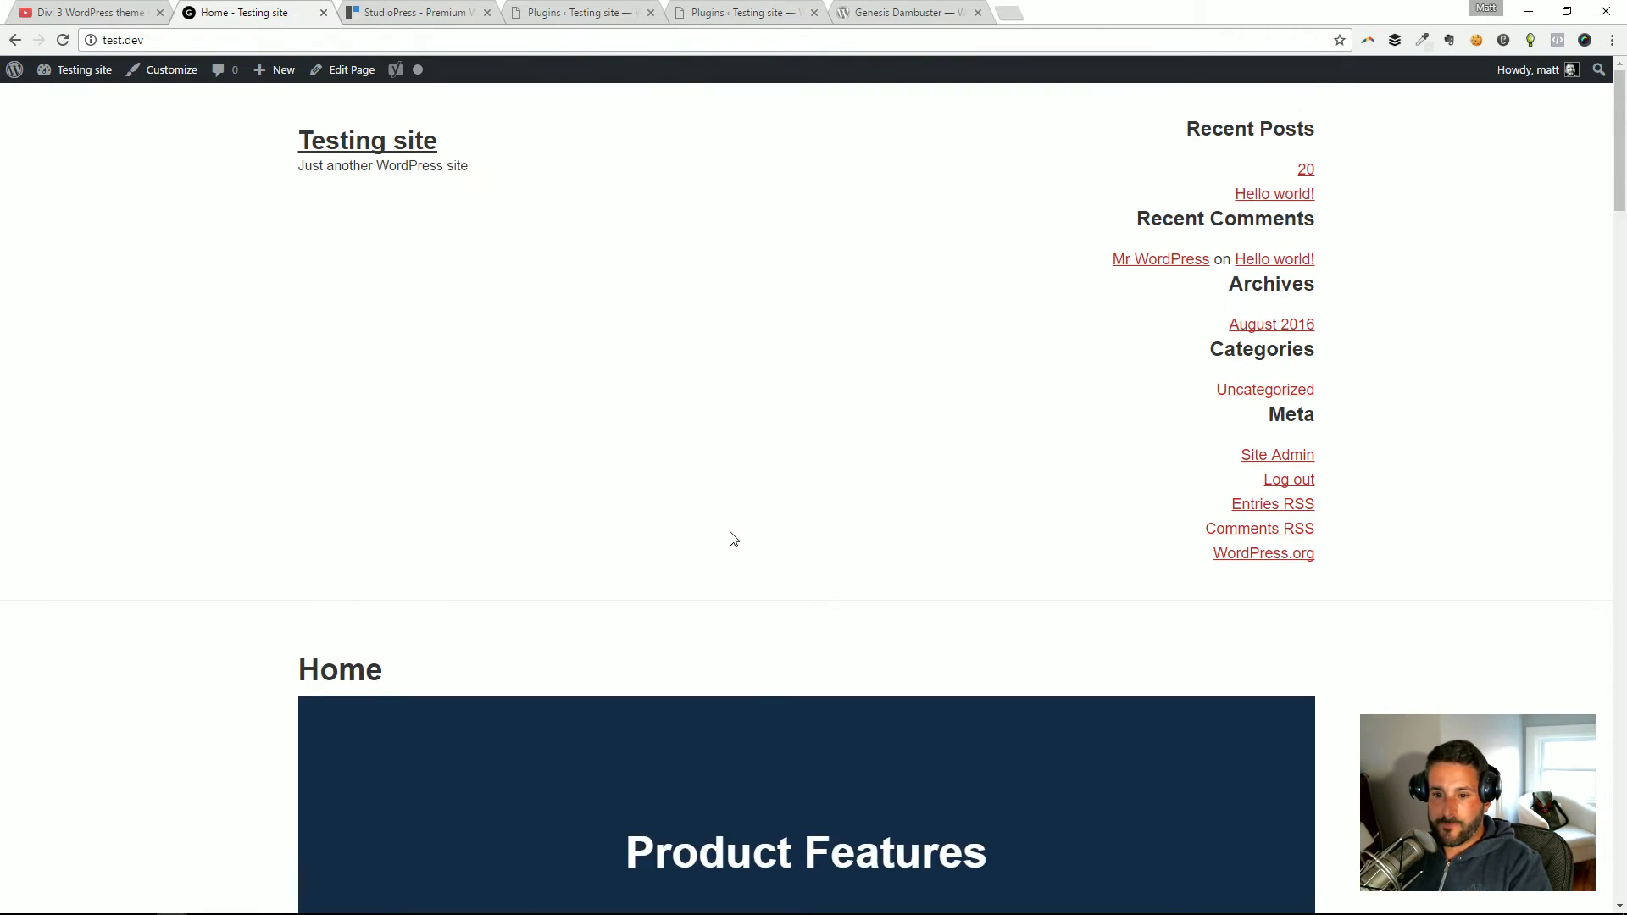
{"action": "scroll", "coordinate": [733, 540], "scroll_direction": "down", "scroll_amount": 10}
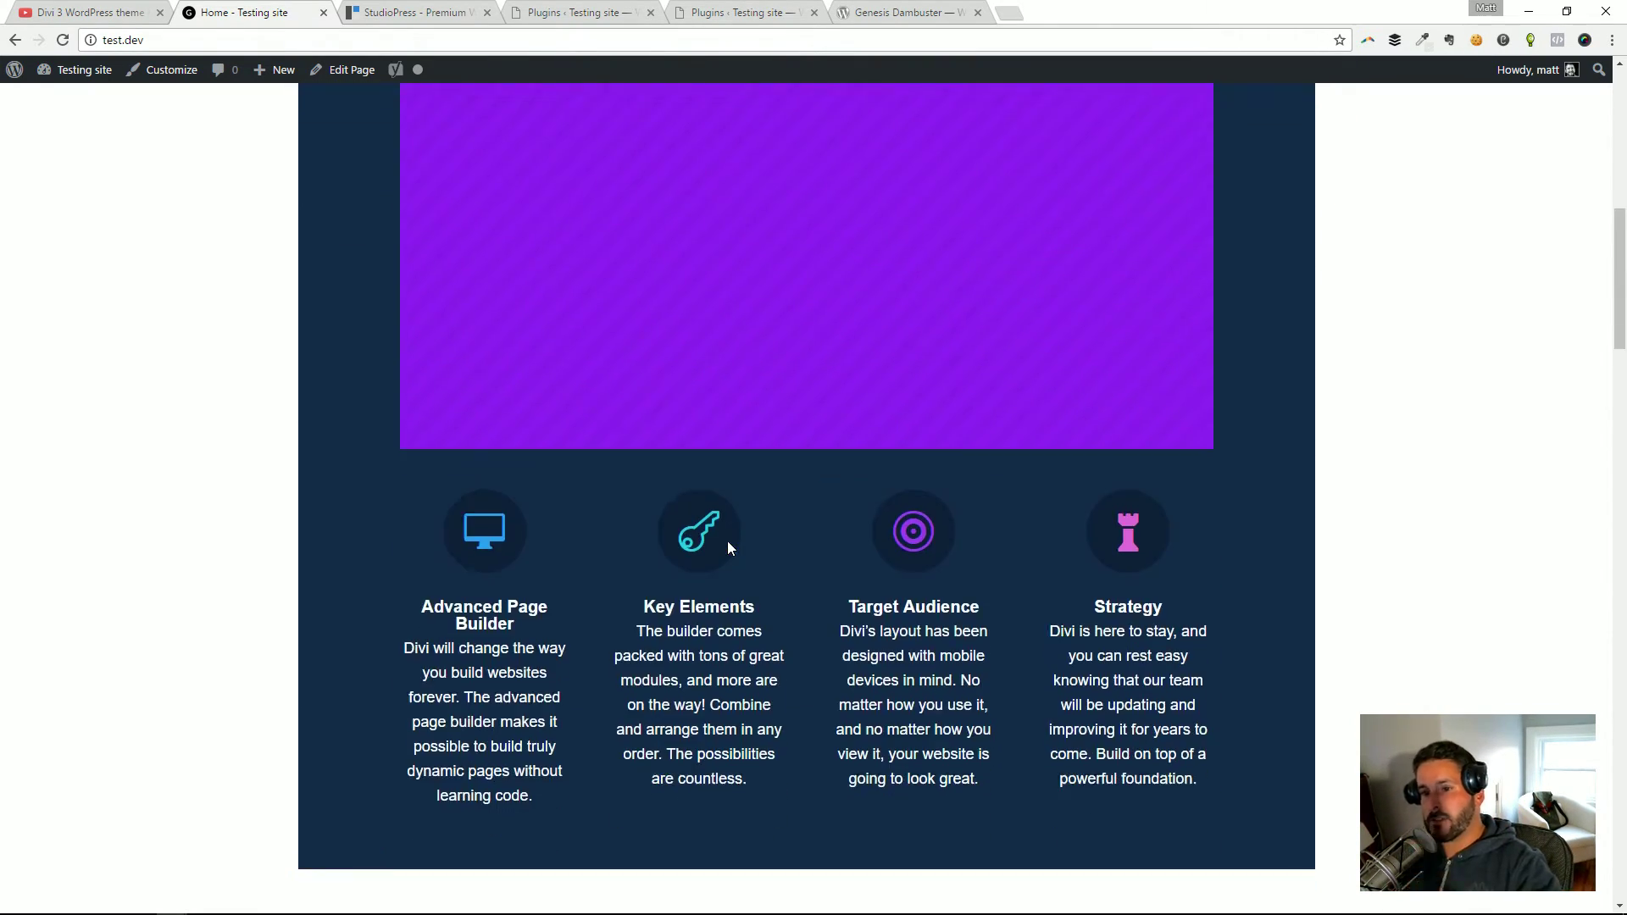
{"action": "scroll", "coordinate": [727, 541], "scroll_direction": "down", "scroll_amount": 5}
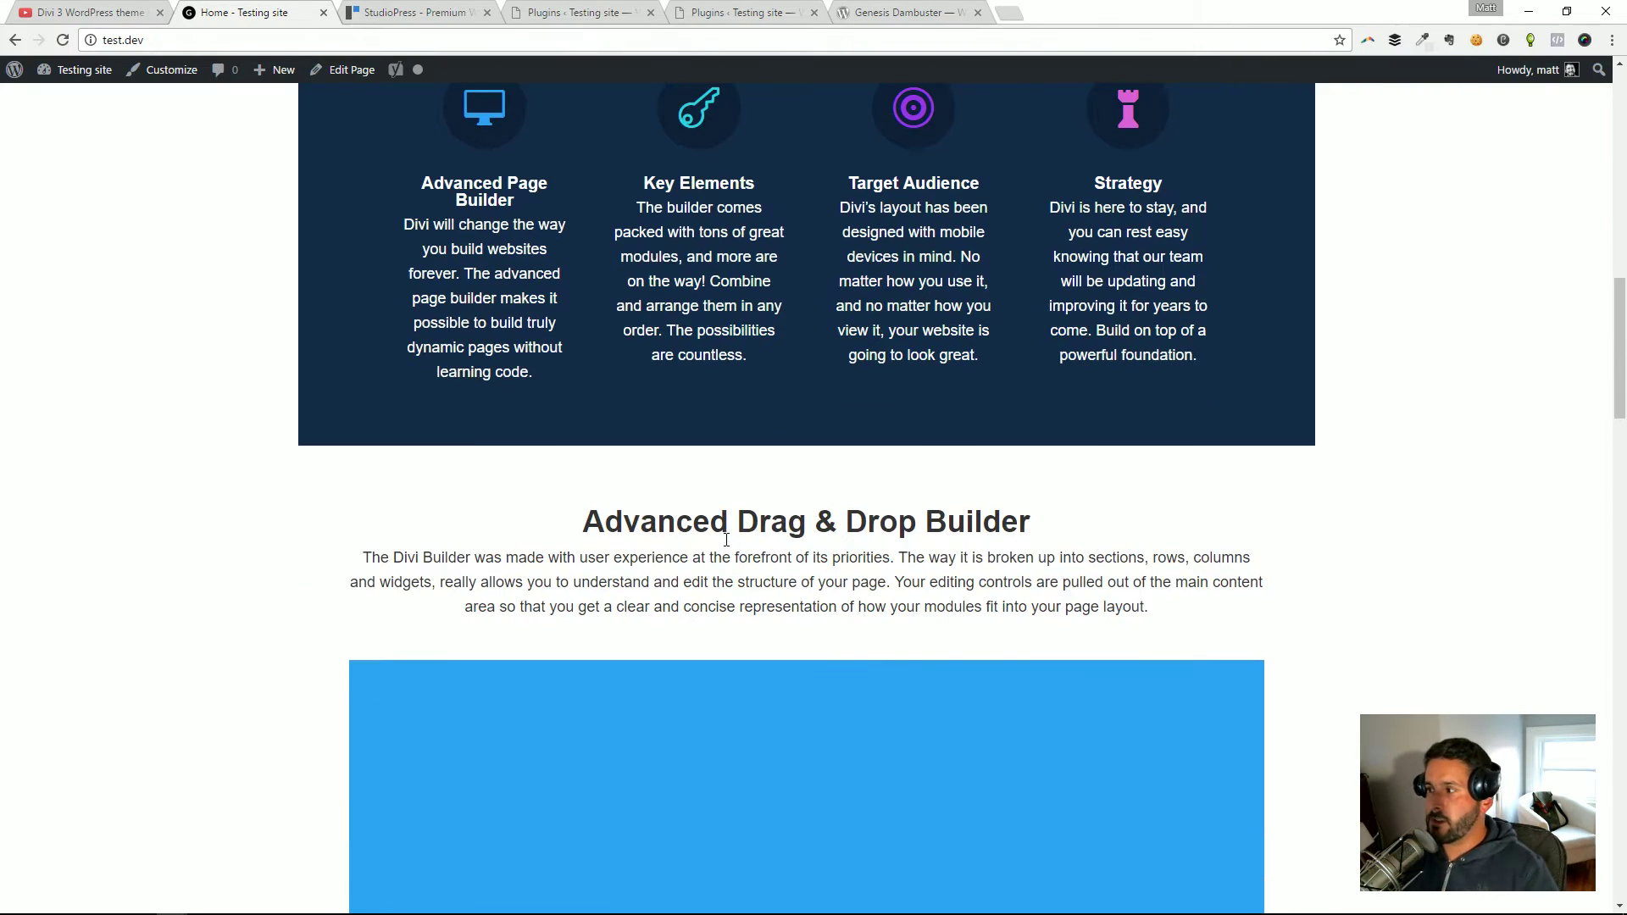
{"action": "scroll", "coordinate": [696, 515], "scroll_direction": "down", "scroll_amount": 1}
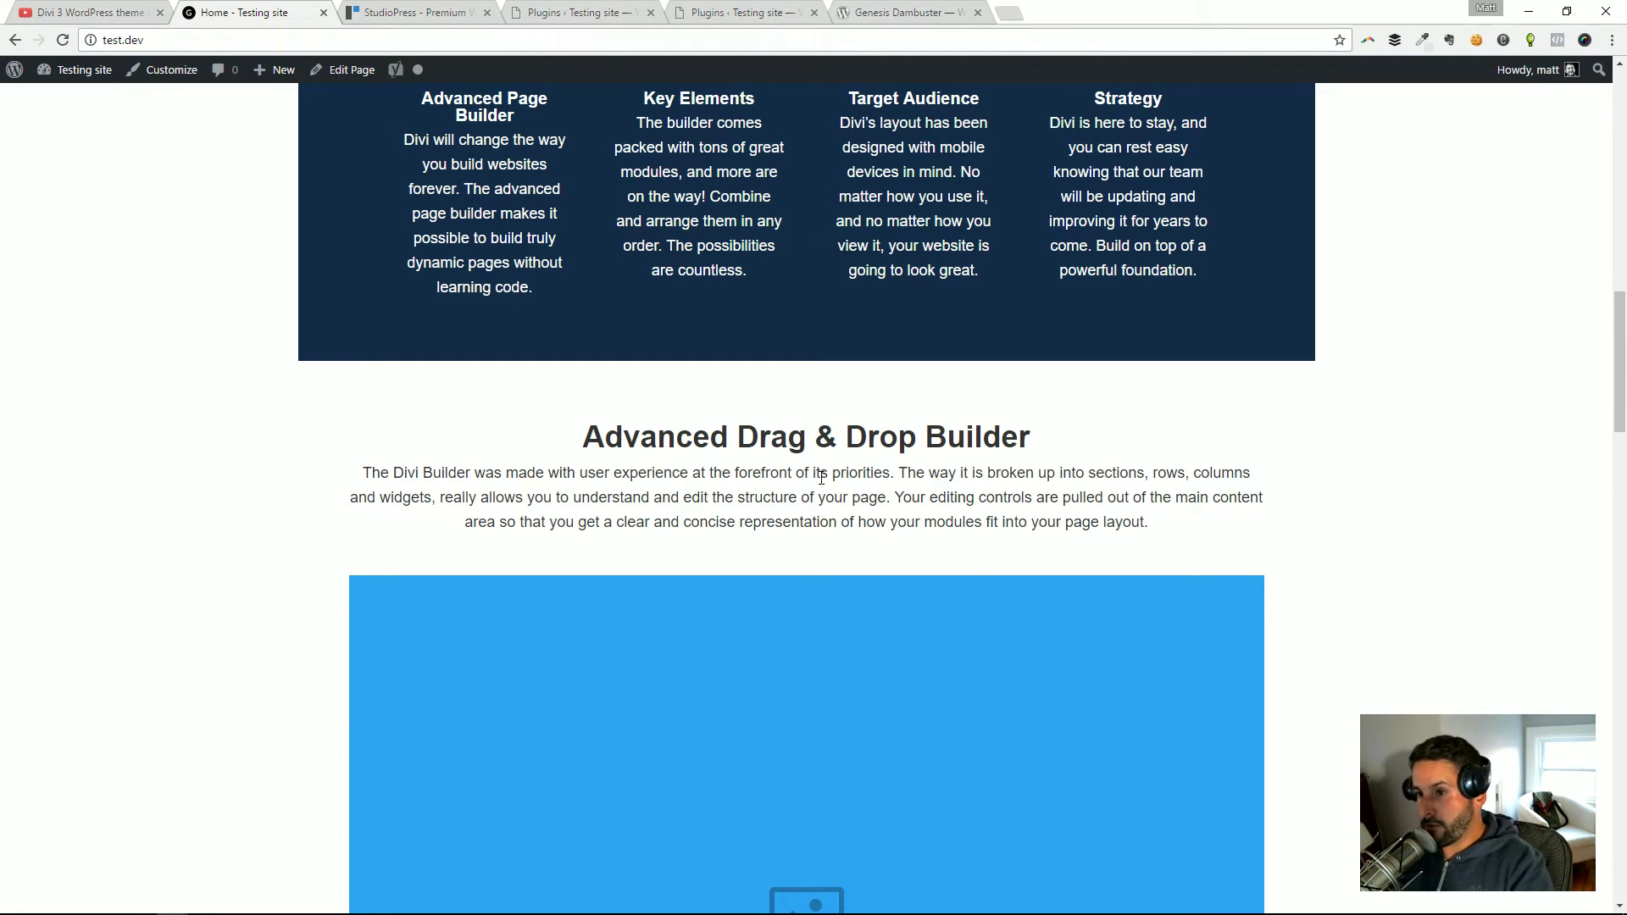
{"action": "scroll", "coordinate": [823, 478], "scroll_direction": "up", "scroll_amount": 14}
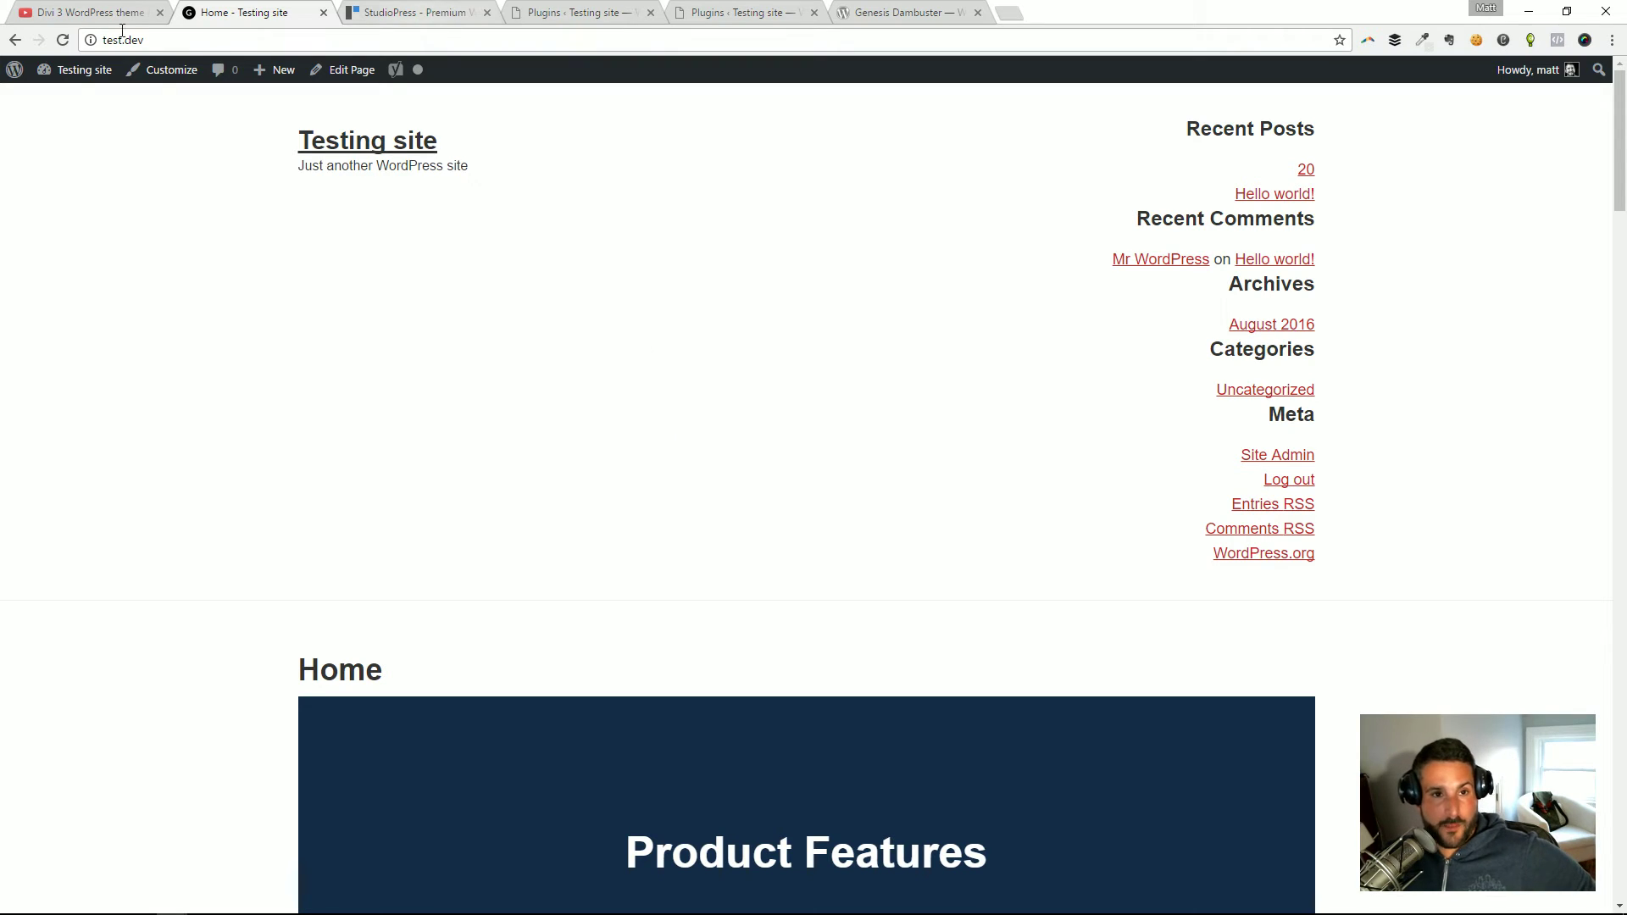
- Open the Home page for editing from Pages > All Pages
{"action": "left_click", "coordinate": [63, 99]}
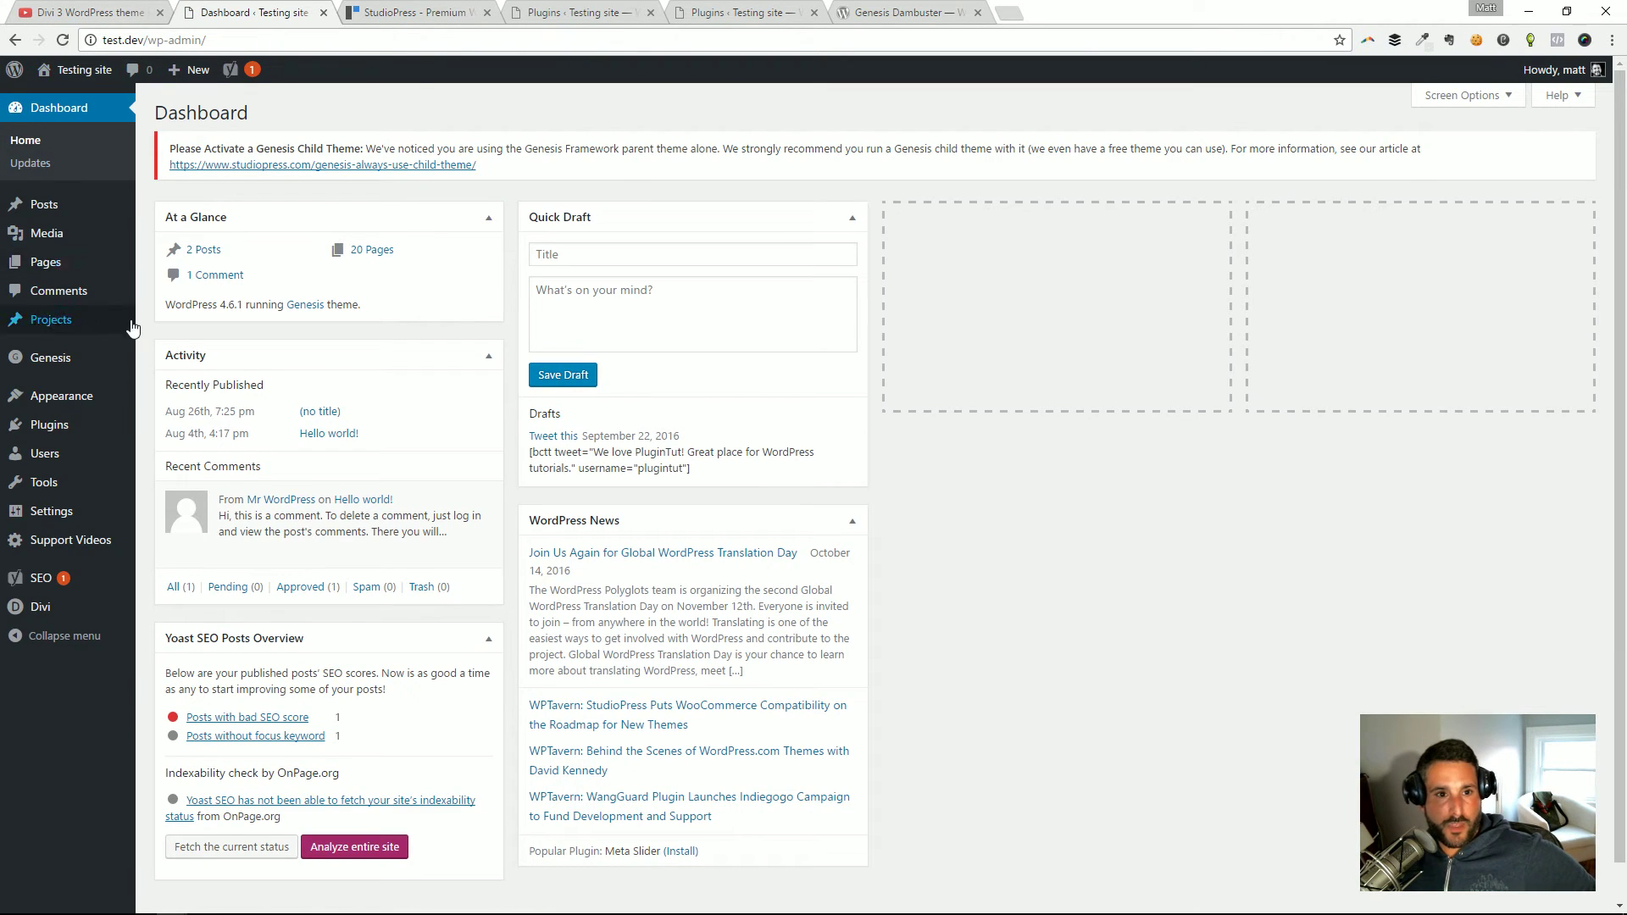
{"action": "mouse_move", "coordinate": [98, 264]}
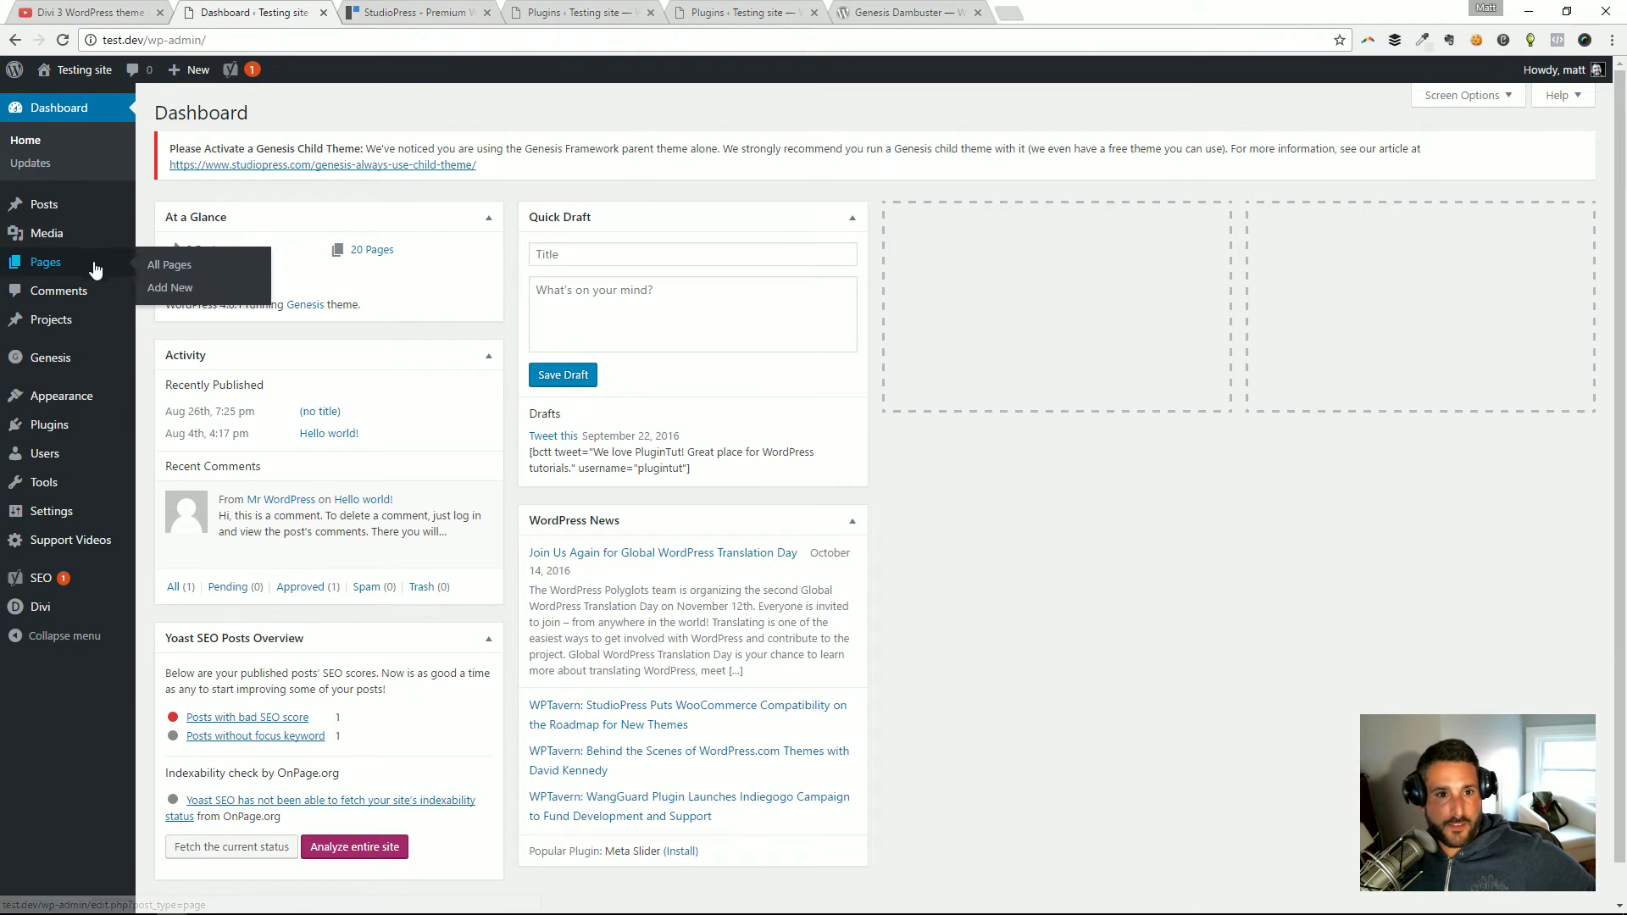
{"action": "left_click", "coordinate": [180, 263]}
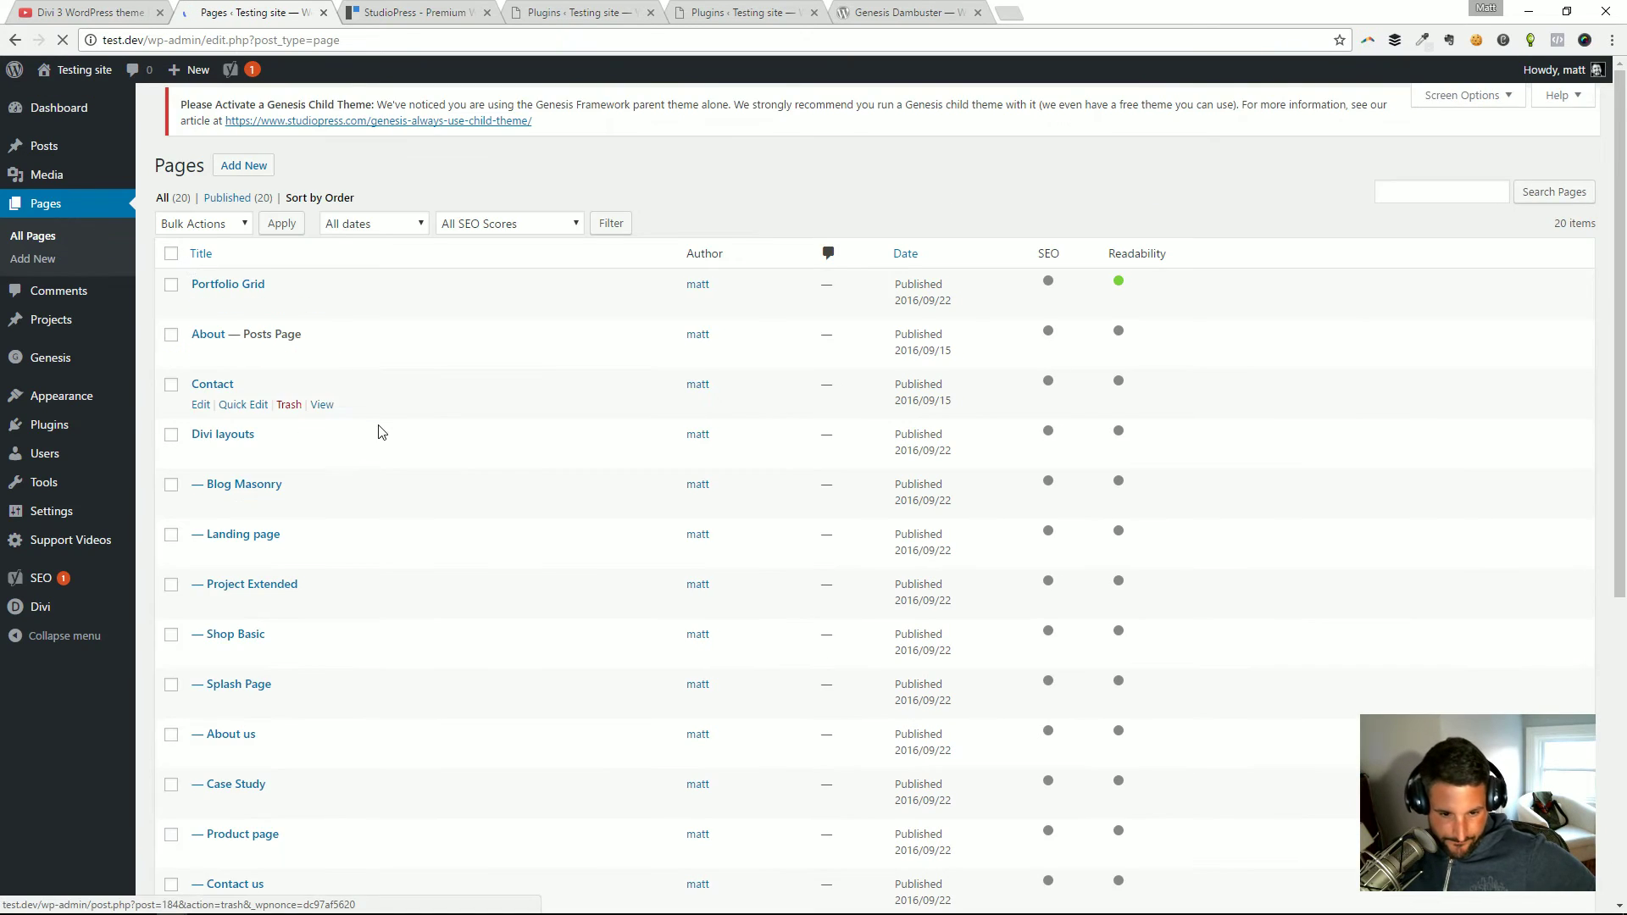
{"action": "scroll", "coordinate": [390, 415], "scroll_direction": "down", "scroll_amount": 5}
{"action": "left_click", "coordinate": [203, 666]}
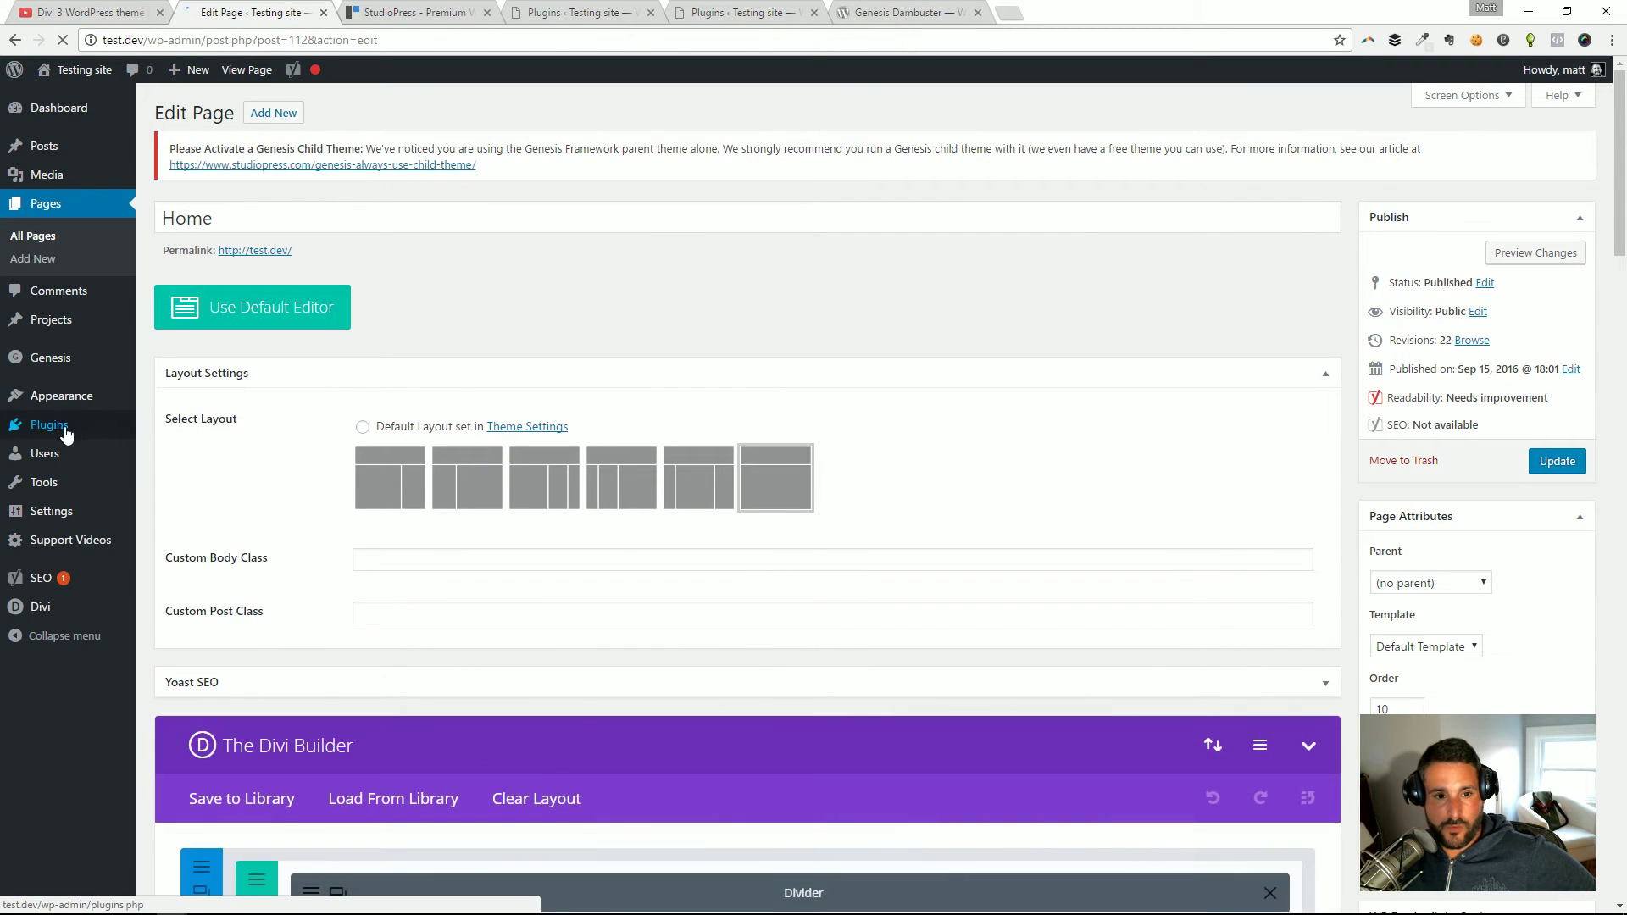
- Activate the Genesis Dambuster plugin in the installed plugins list
{"action": "mouse_move", "coordinate": [84, 430]}
{"action": "left_click", "coordinate": [187, 427]}
{"action": "scroll", "coordinate": [285, 533], "scroll_direction": "down", "scroll_amount": 2}
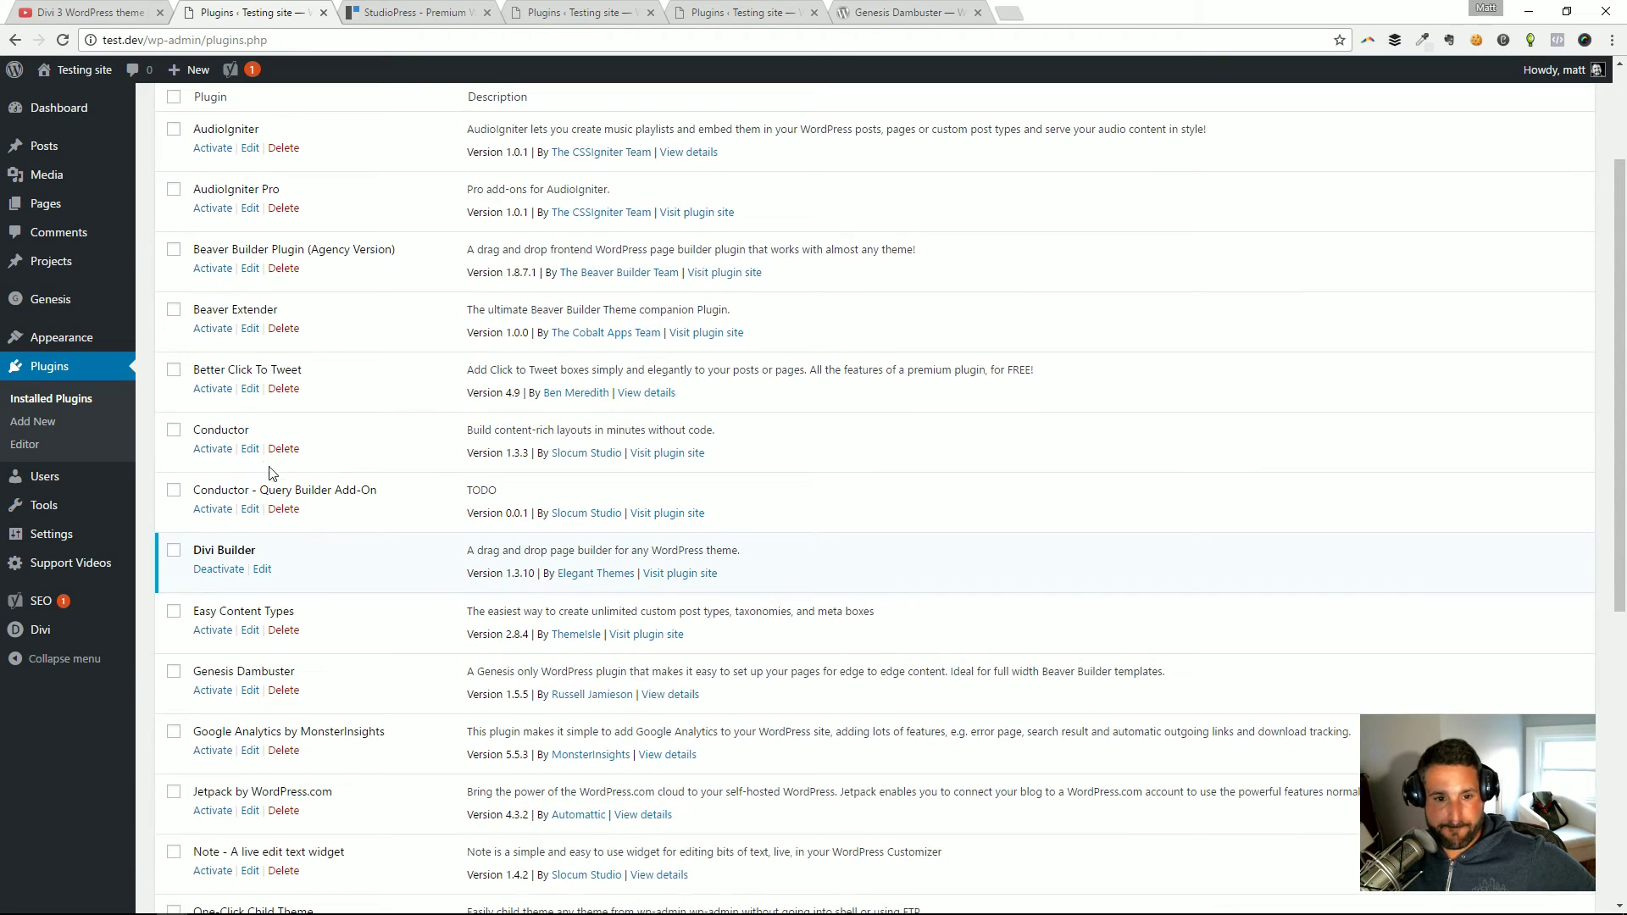
{"action": "scroll", "coordinate": [268, 480], "scroll_direction": "down", "scroll_amount": 4}
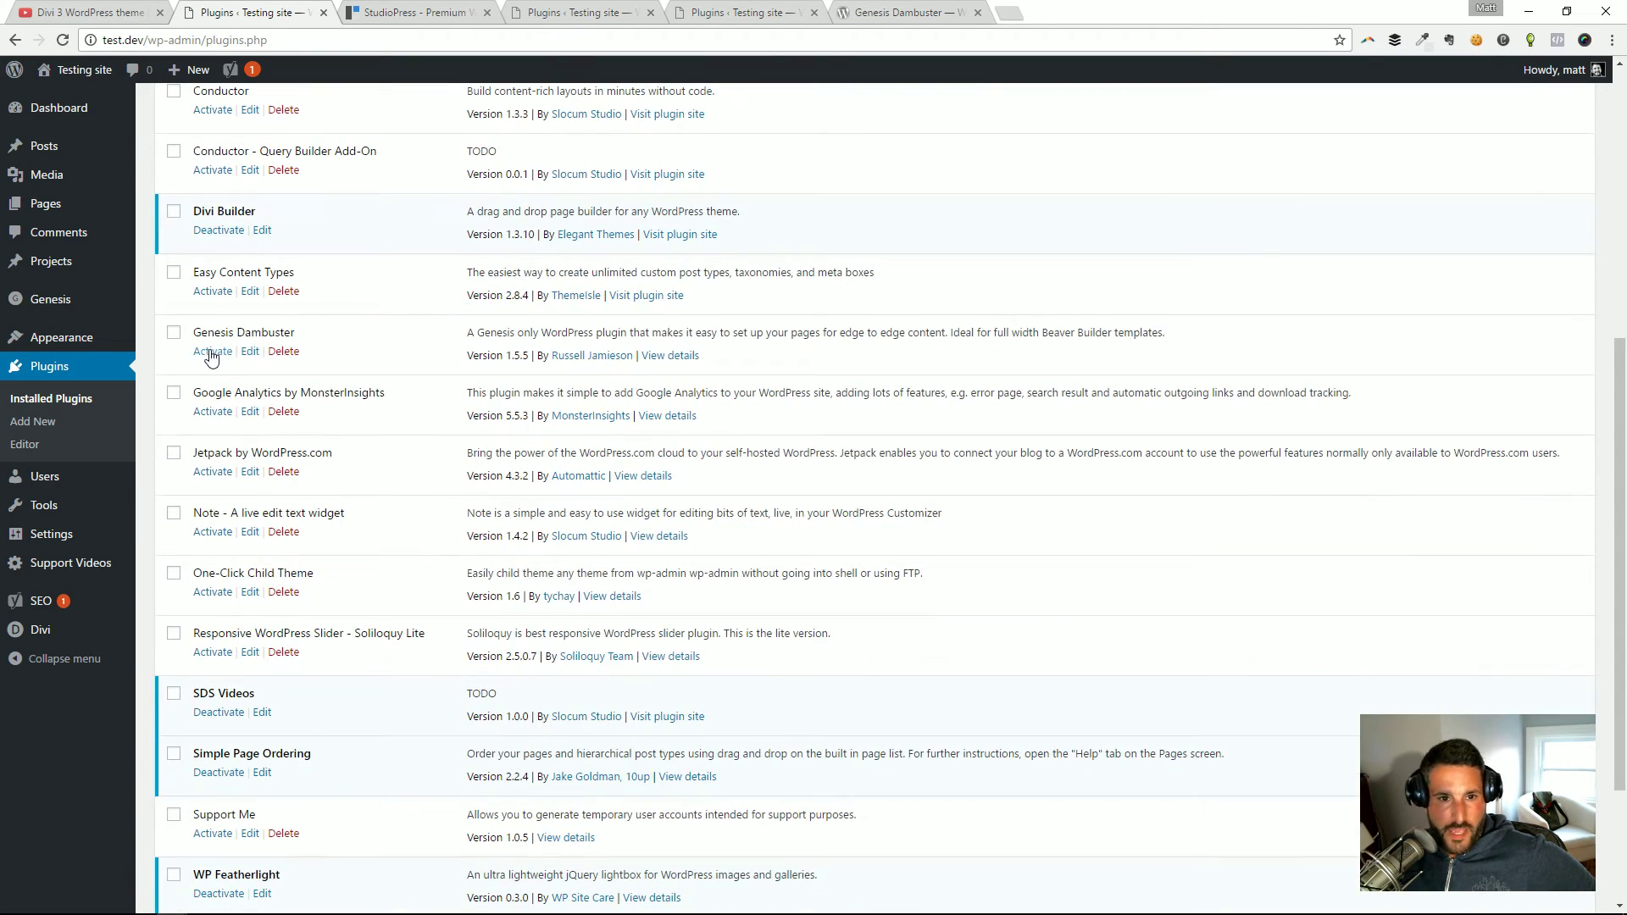
{"action": "left_click", "coordinate": [212, 352]}
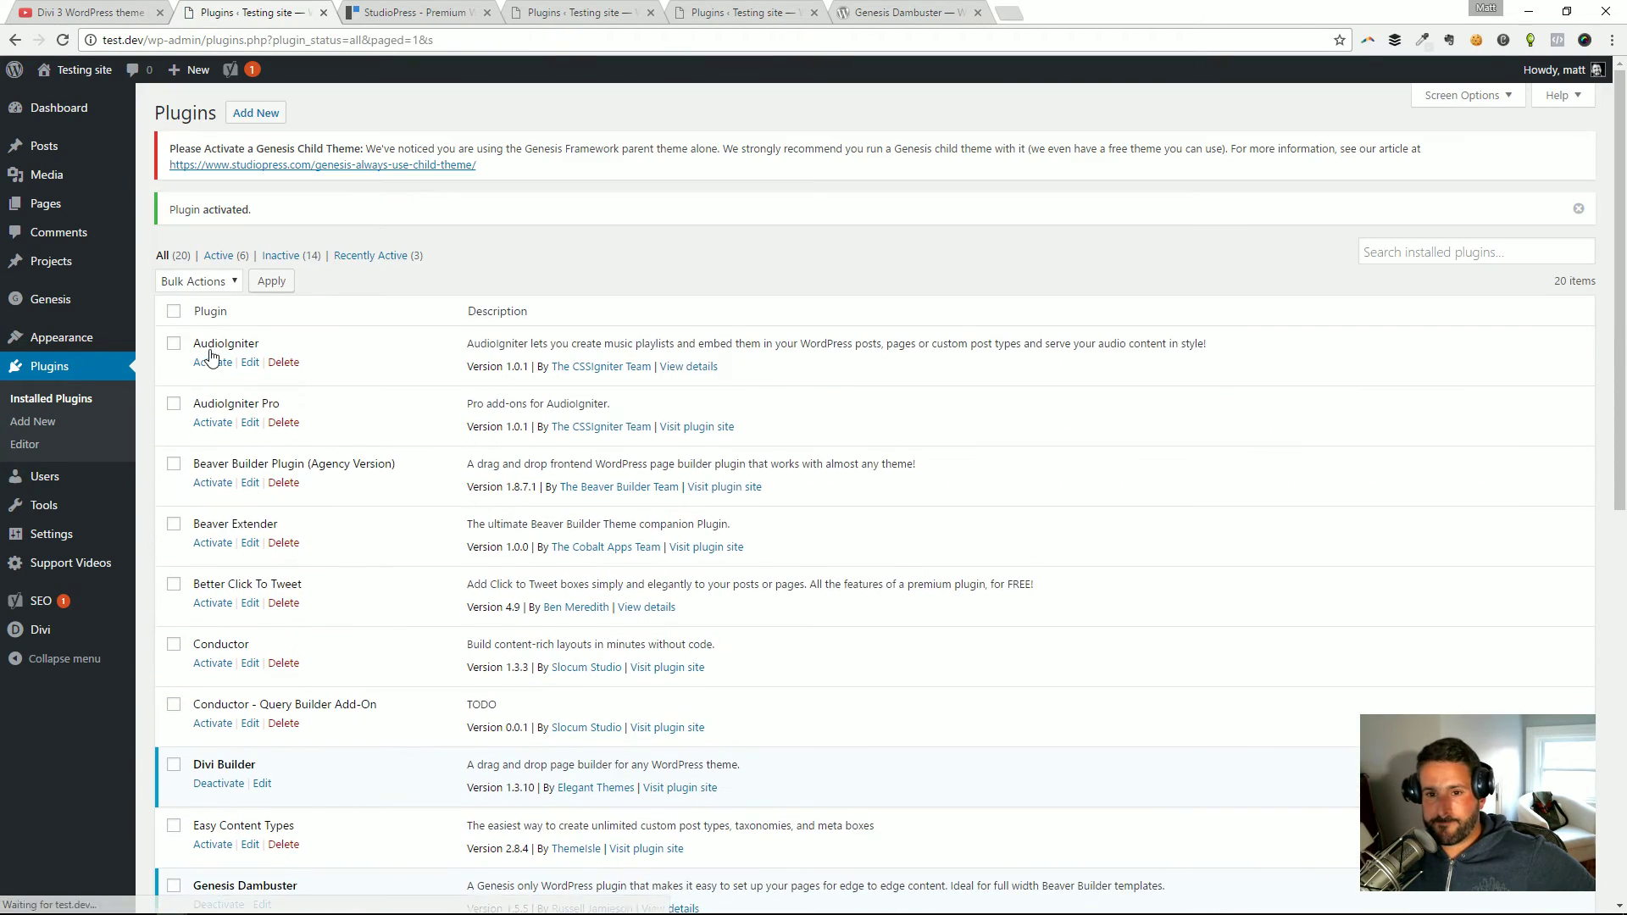
- Open the Home front page for editing from All Pages
{"action": "mouse_move", "coordinate": [76, 205]}
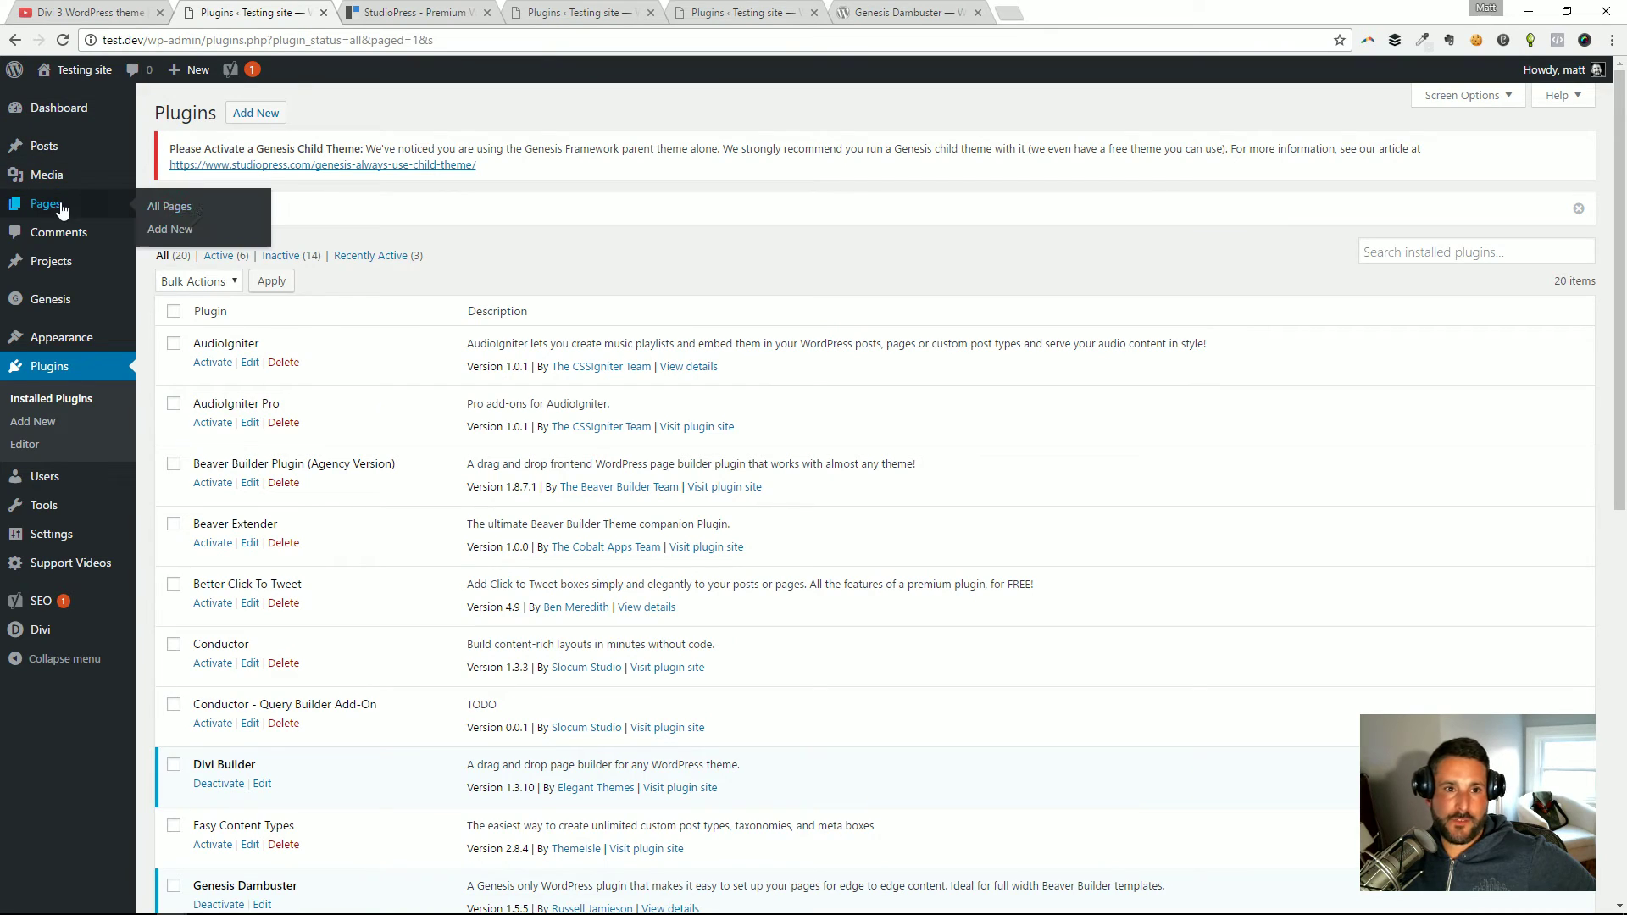
{"action": "left_click", "coordinate": [196, 212]}
{"action": "scroll", "coordinate": [254, 593], "scroll_direction": "down", "scroll_amount": 5}
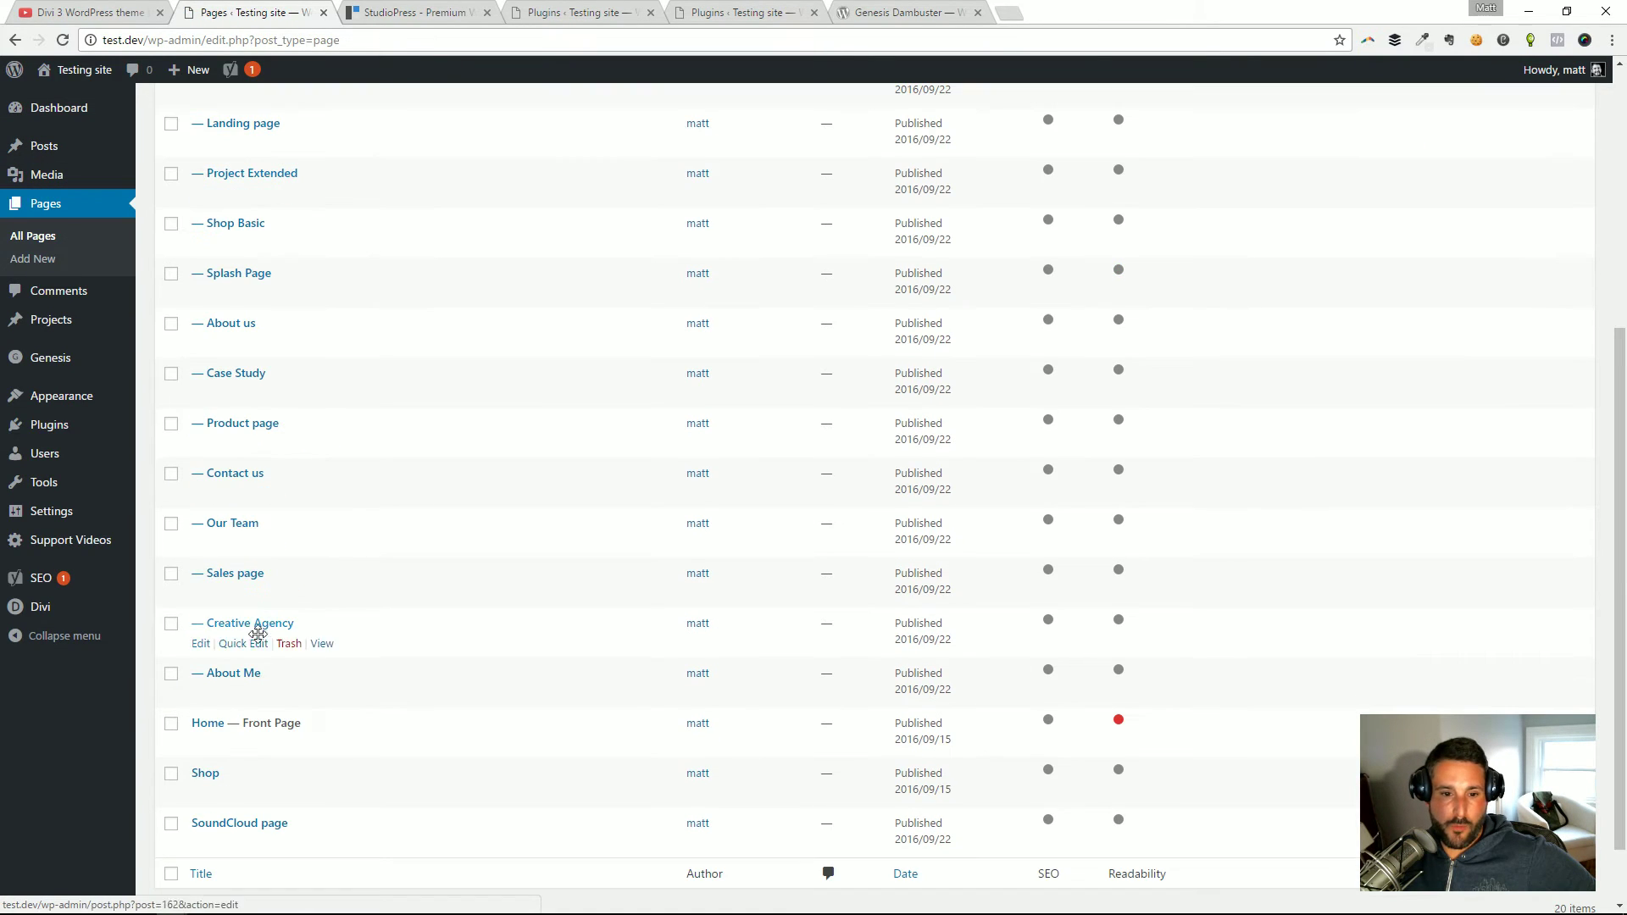
{"action": "left_click", "coordinate": [202, 744]}
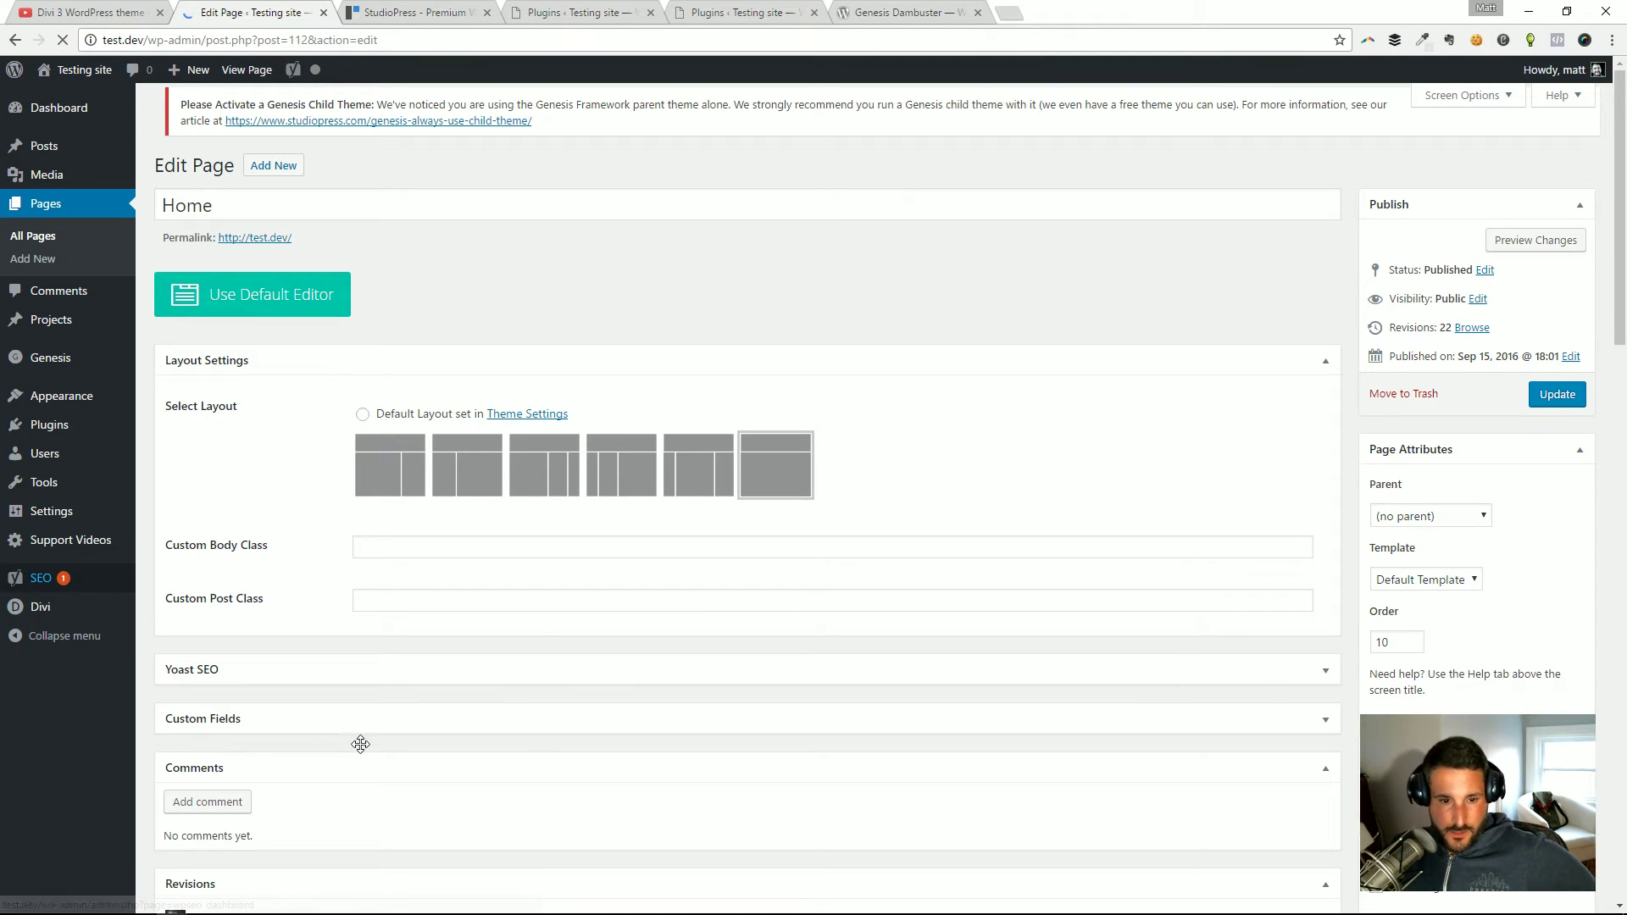
- Review the Genesis Dambuster Enable, Template Width and Header tabs for full width and no navigation
{"action": "scroll", "coordinate": [360, 744], "scroll_direction": "down", "scroll_amount": 15}
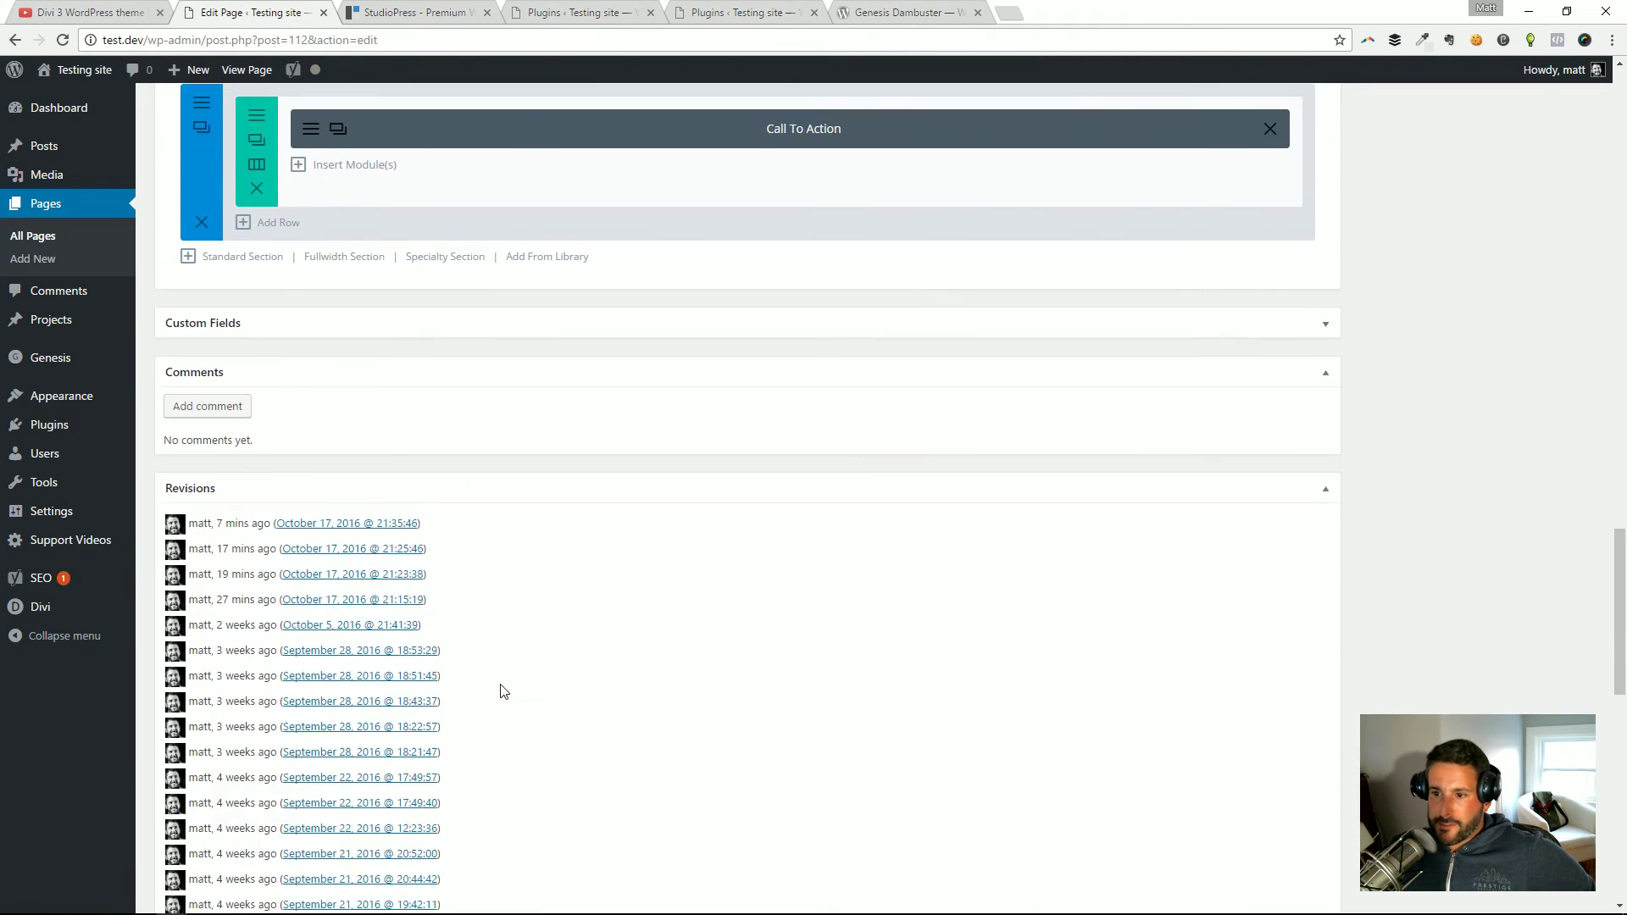
{"action": "scroll", "coordinate": [503, 691], "scroll_direction": "down", "scroll_amount": 15}
{"action": "left_click", "coordinate": [190, 300]}
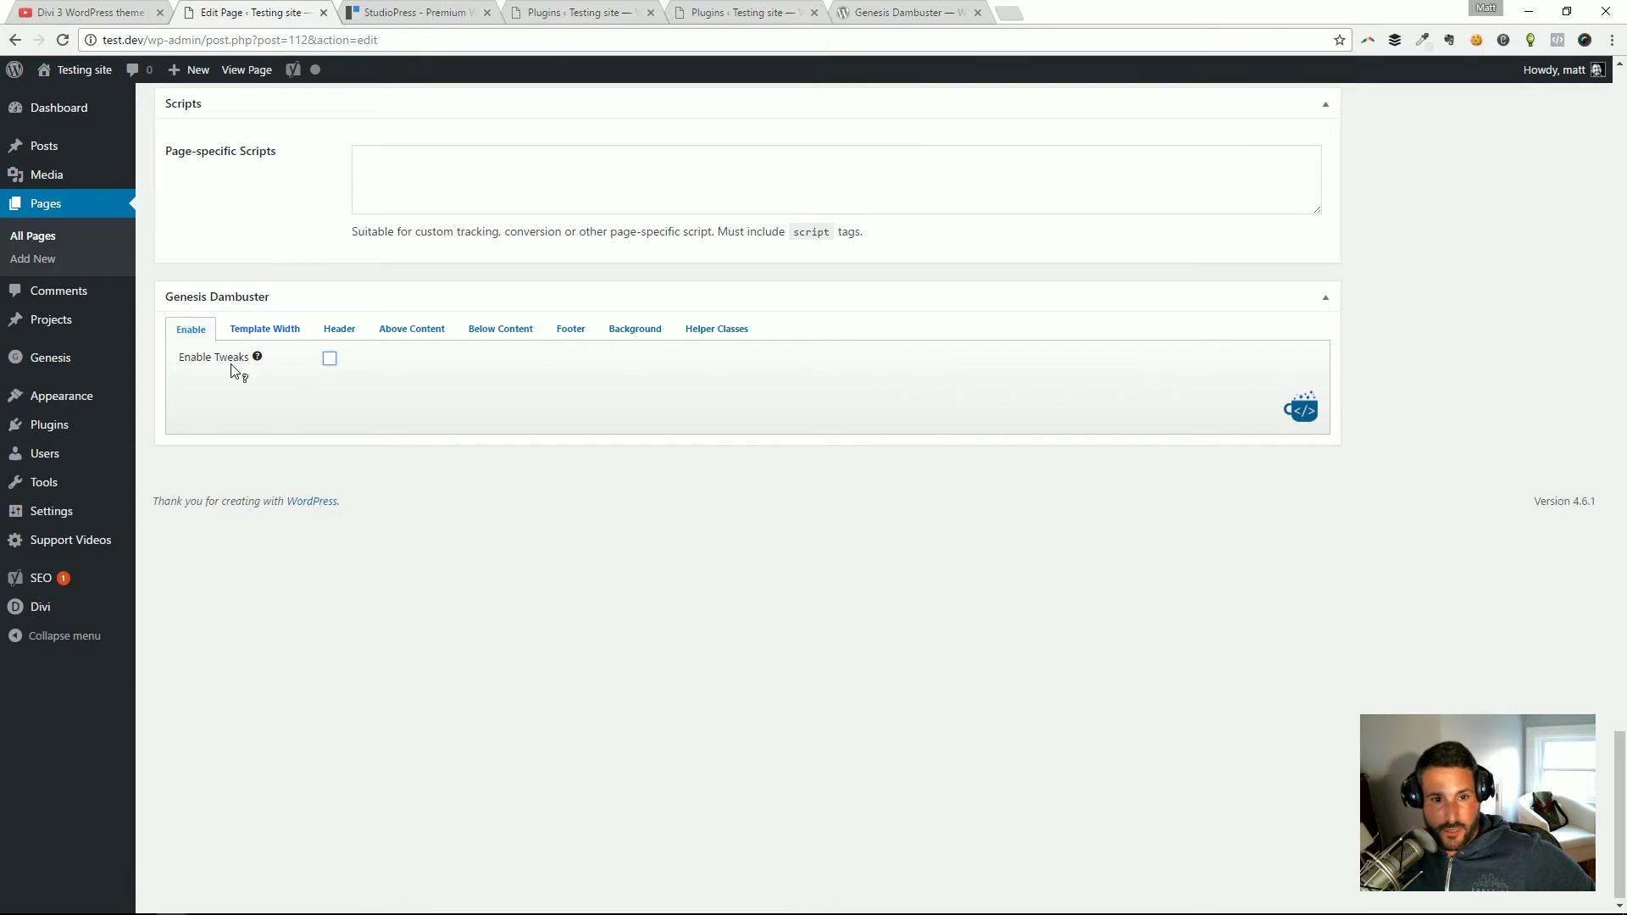
{"action": "scroll", "coordinate": [377, 458], "scroll_direction": "up", "scroll_amount": 4}
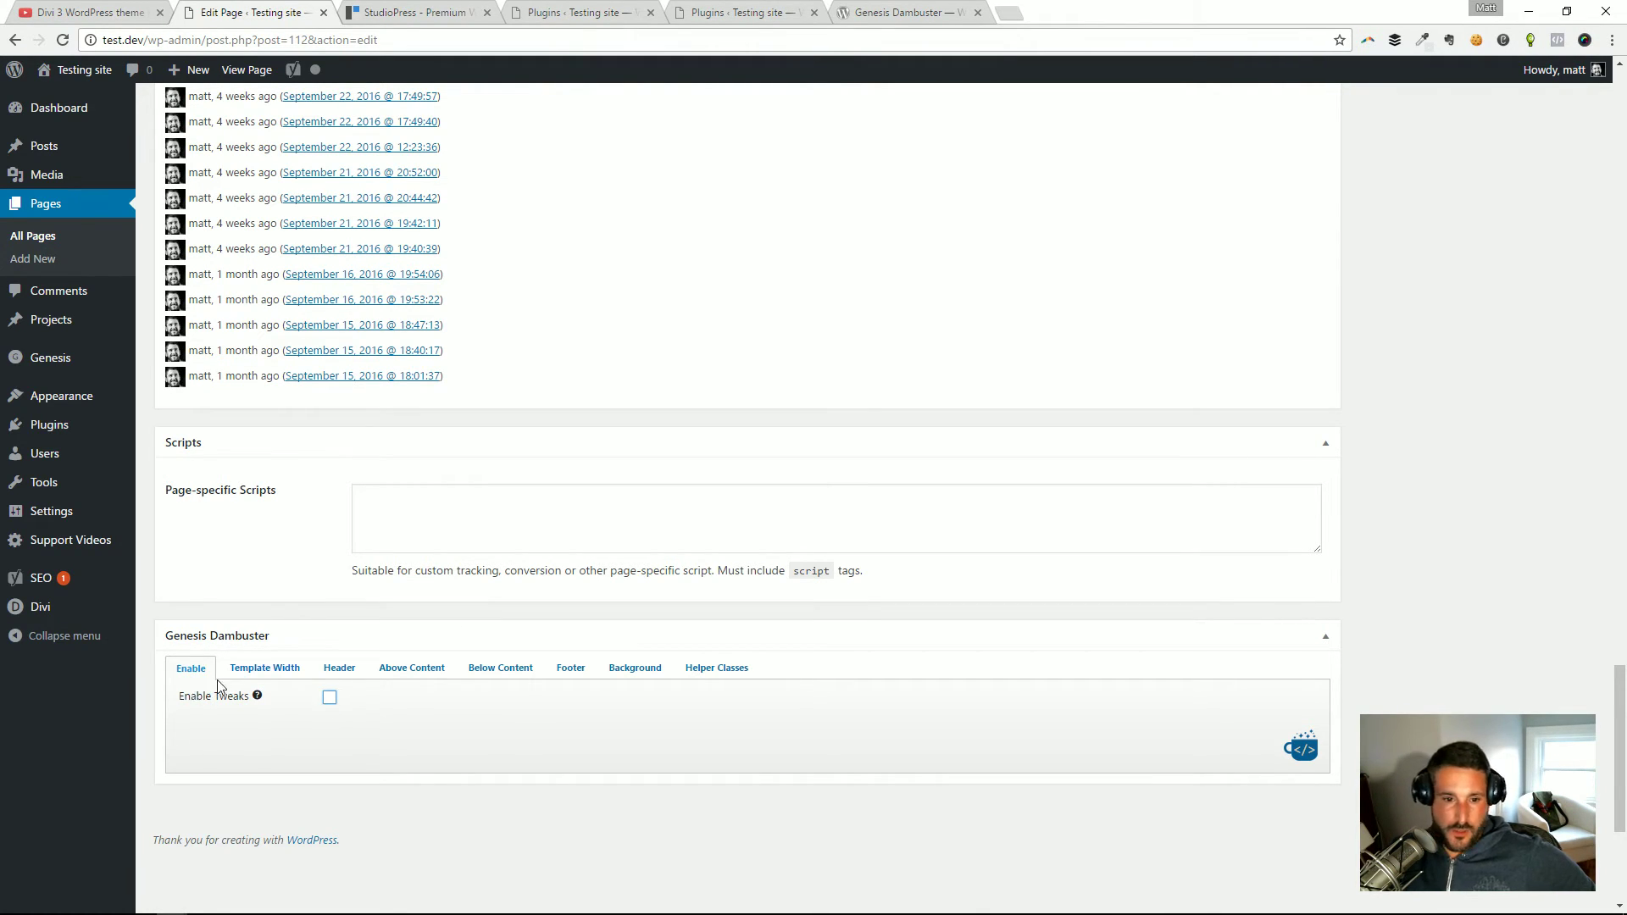
{"action": "left_click", "coordinate": [264, 669]}
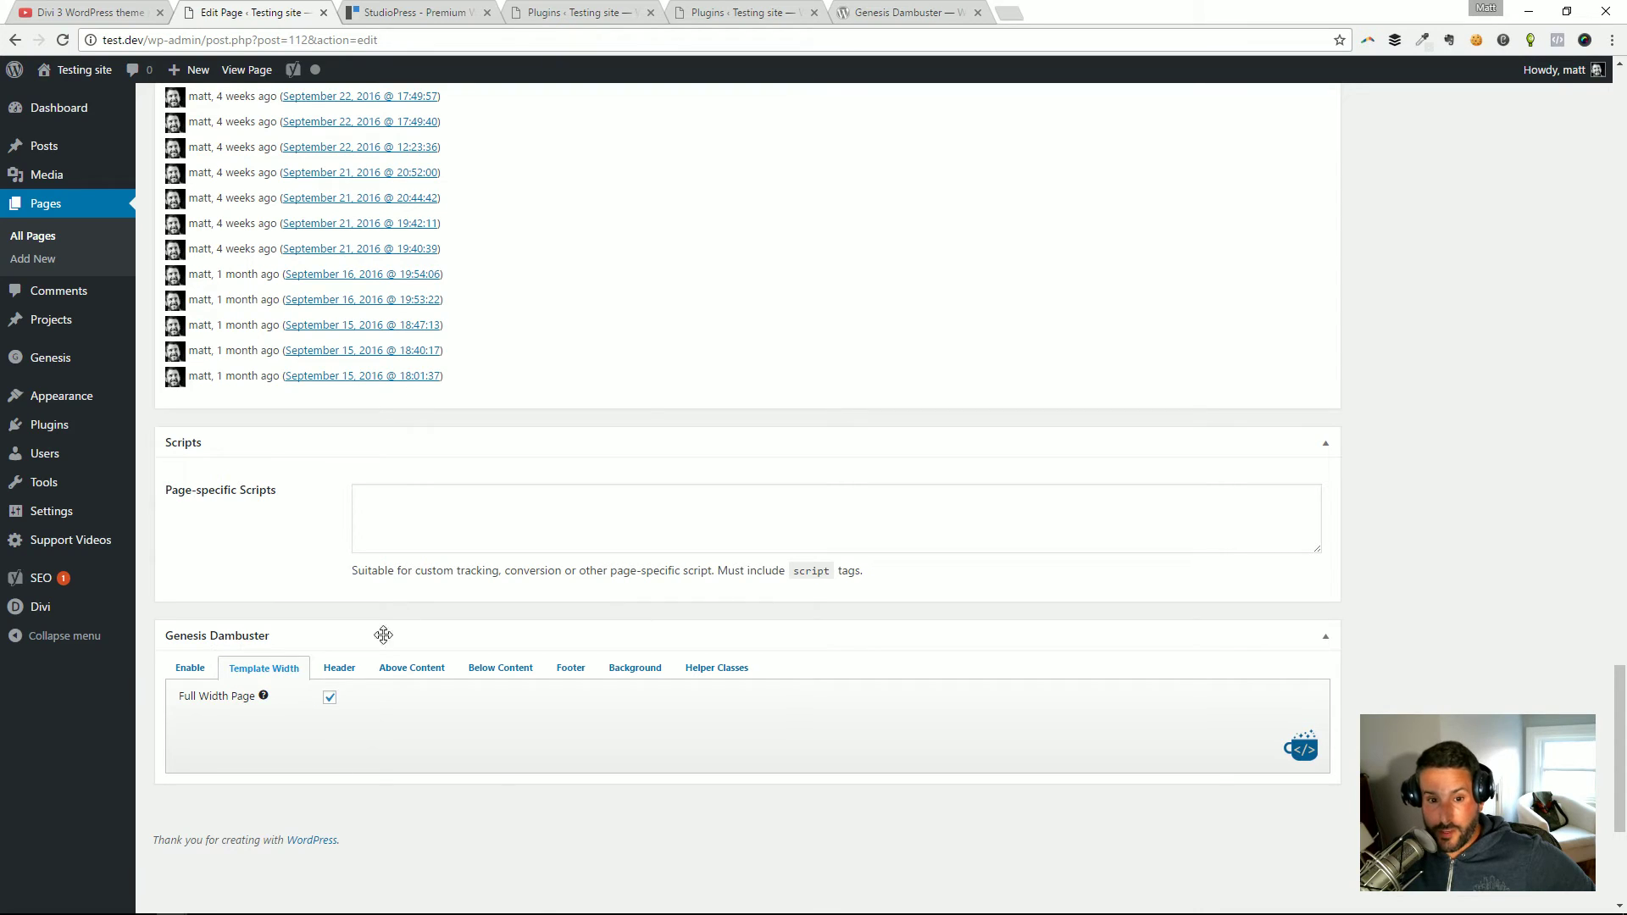
{"action": "left_click", "coordinate": [341, 672]}
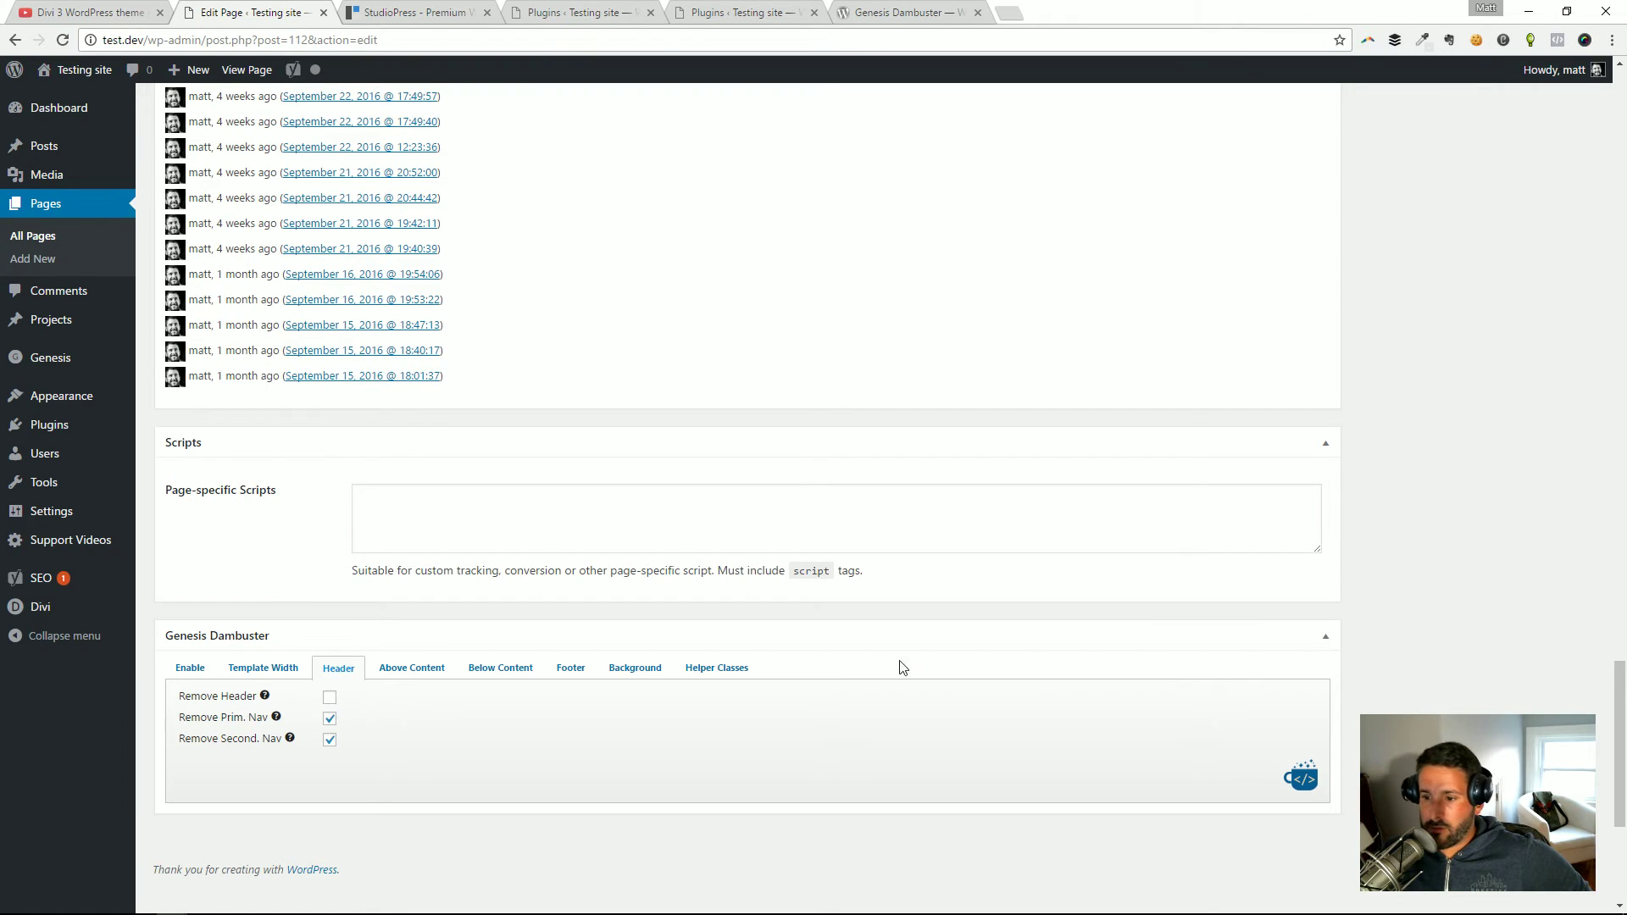
- Update the Home page to save the Genesis Dambuster settings
{"action": "scroll", "coordinate": [1202, 593], "scroll_direction": "up", "scroll_amount": 15}
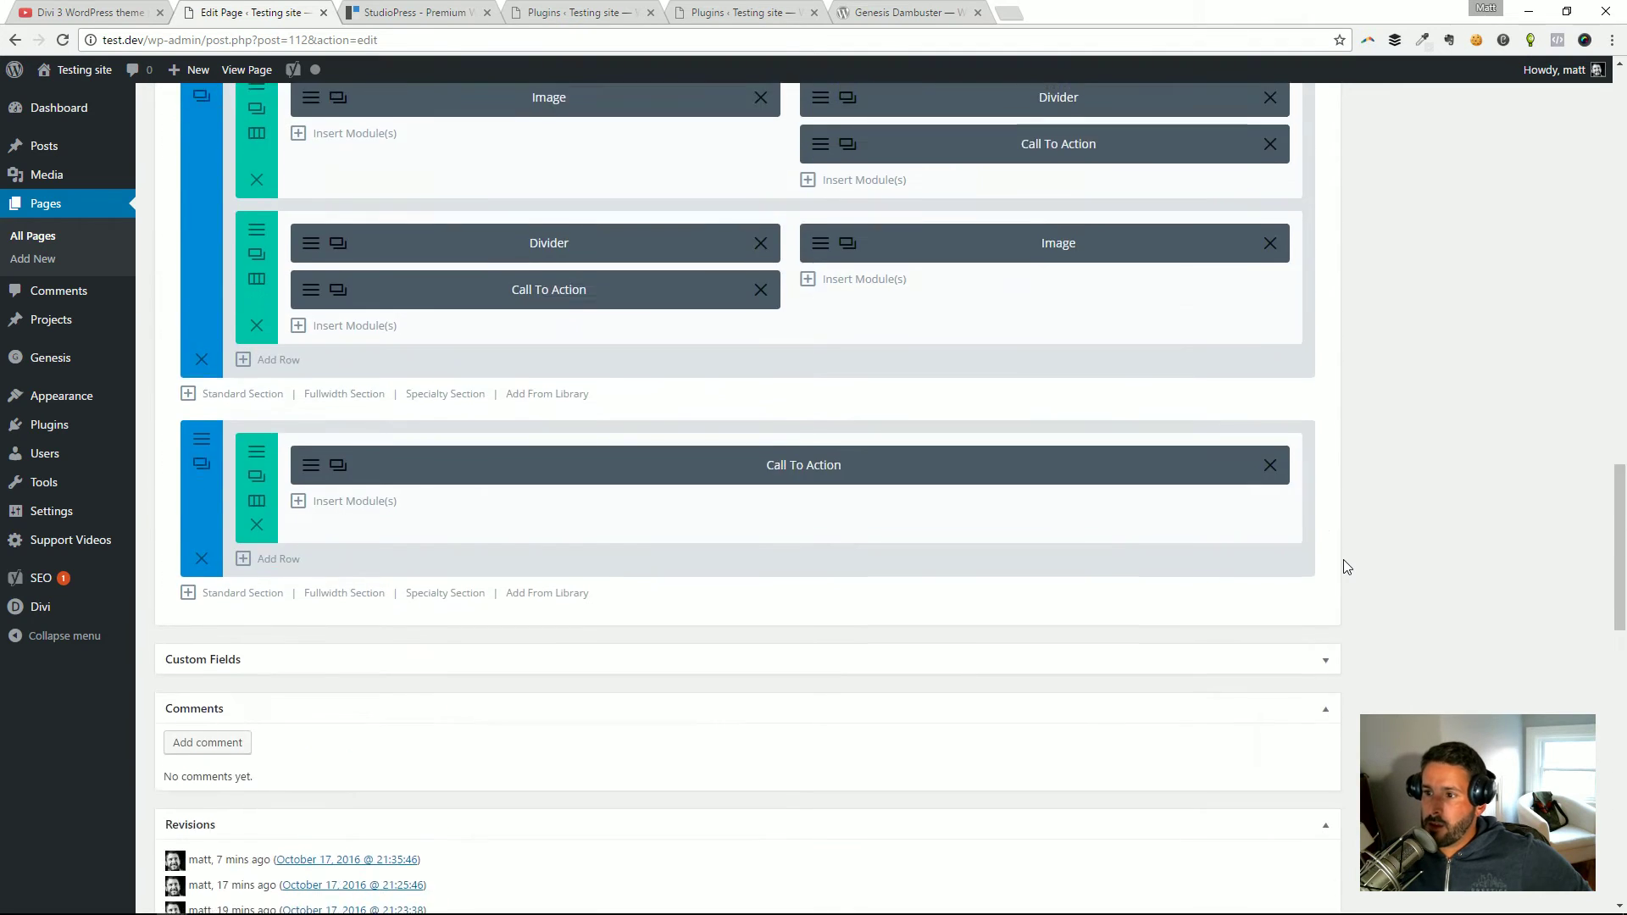
{"action": "scroll", "coordinate": [567, 551], "scroll_direction": "down", "scroll_amount": 5}
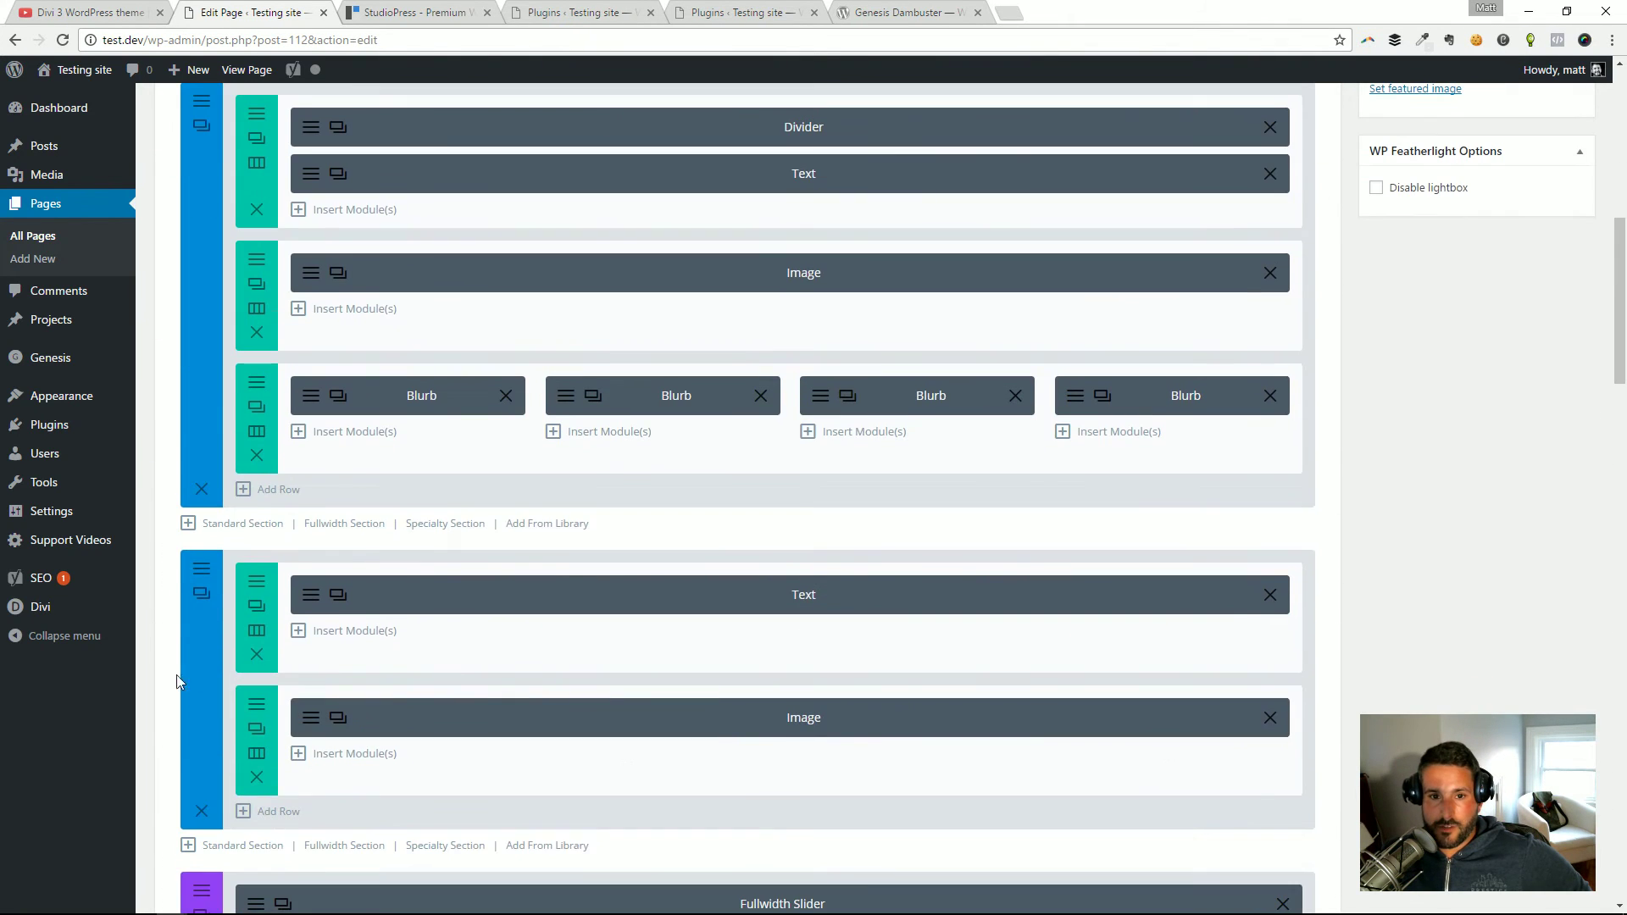
{"action": "scroll", "coordinate": [770, 364], "scroll_direction": "up", "scroll_amount": 5}
{"action": "scroll", "coordinate": [1184, 509], "scroll_direction": "up", "scroll_amount": 4}
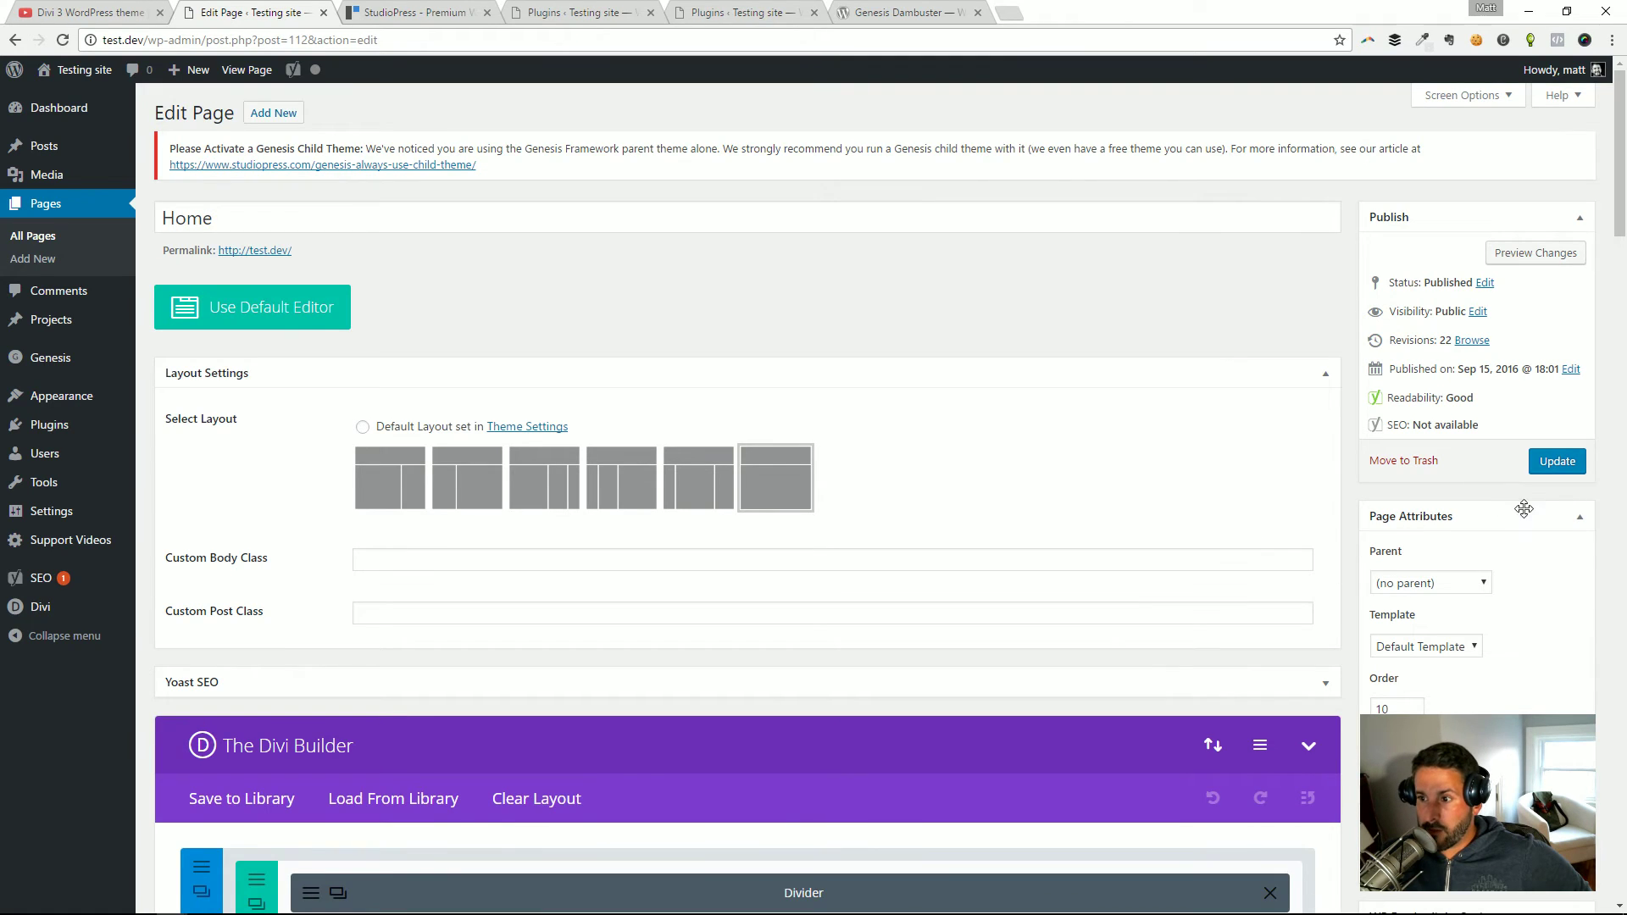
{"action": "scroll", "coordinate": [1567, 377], "scroll_direction": "down", "scroll_amount": 2}
{"action": "left_click", "coordinate": [1560, 293]}
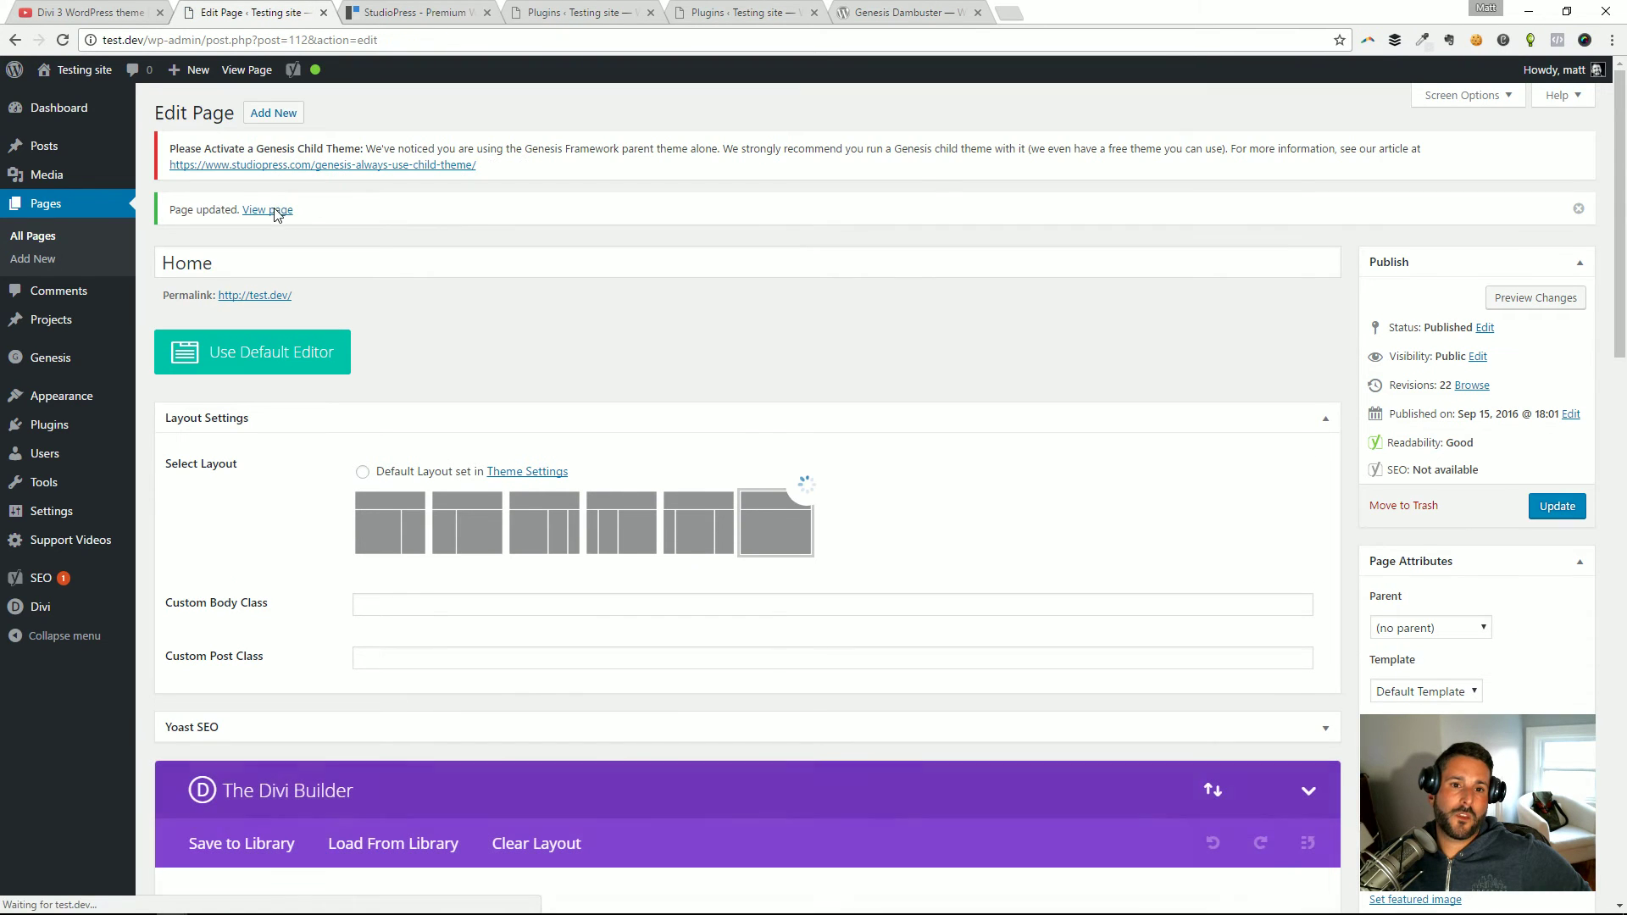
- Open the updated Home page live and scroll through its full-width Divi sections
{"action": "left_click", "coordinate": [265, 211]}
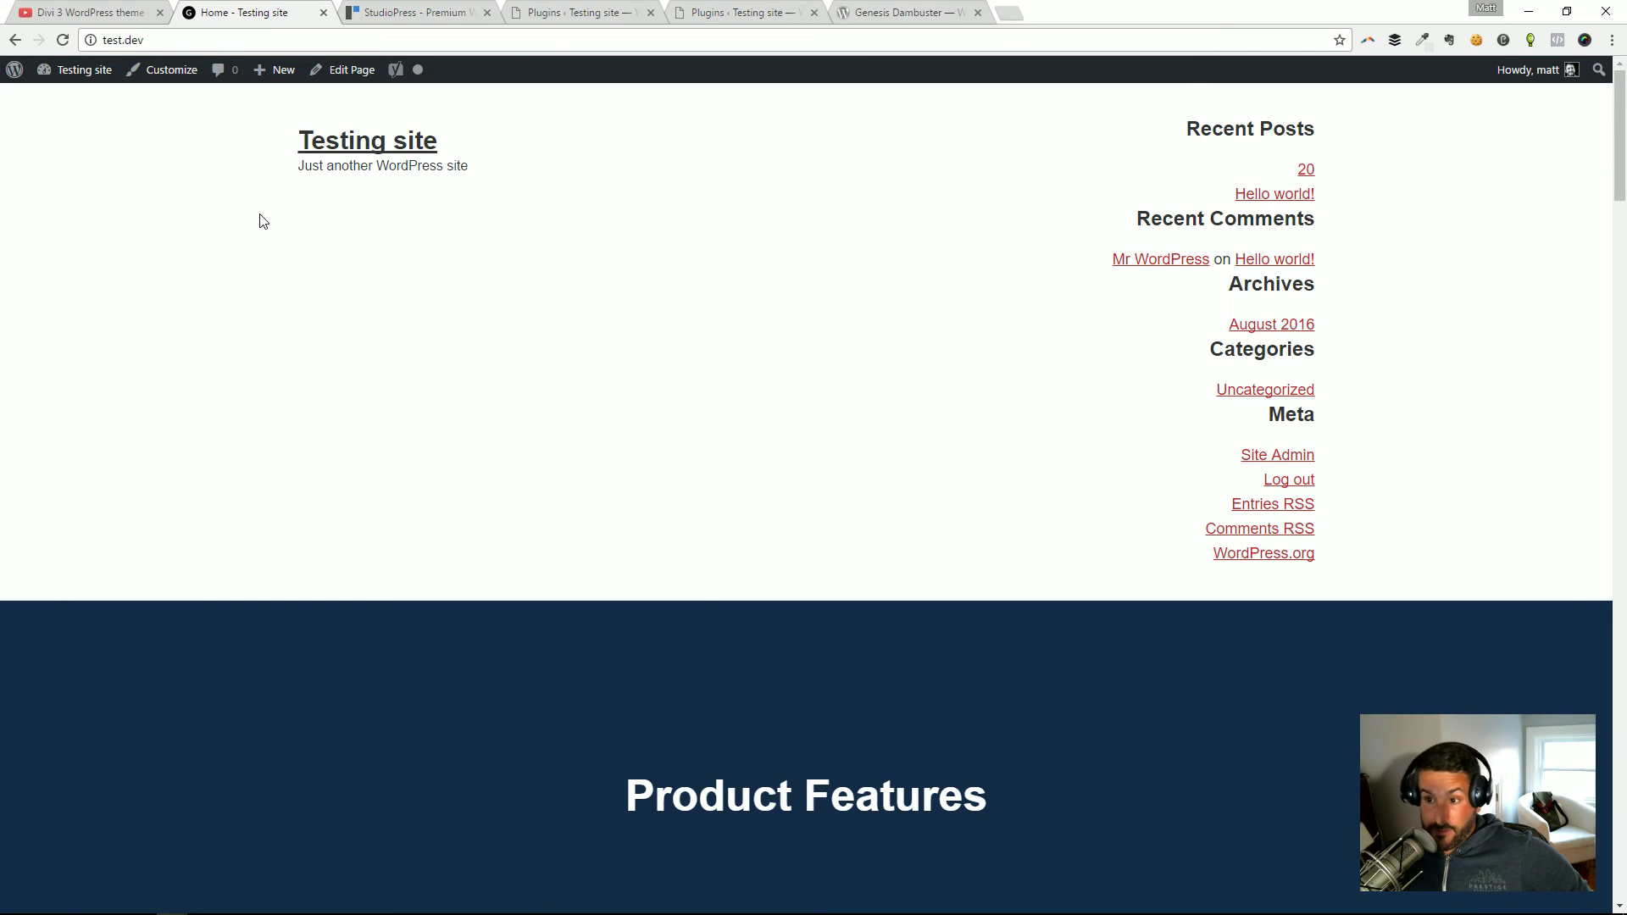
{"action": "scroll", "coordinate": [262, 221], "scroll_direction": "down", "scroll_amount": 9}
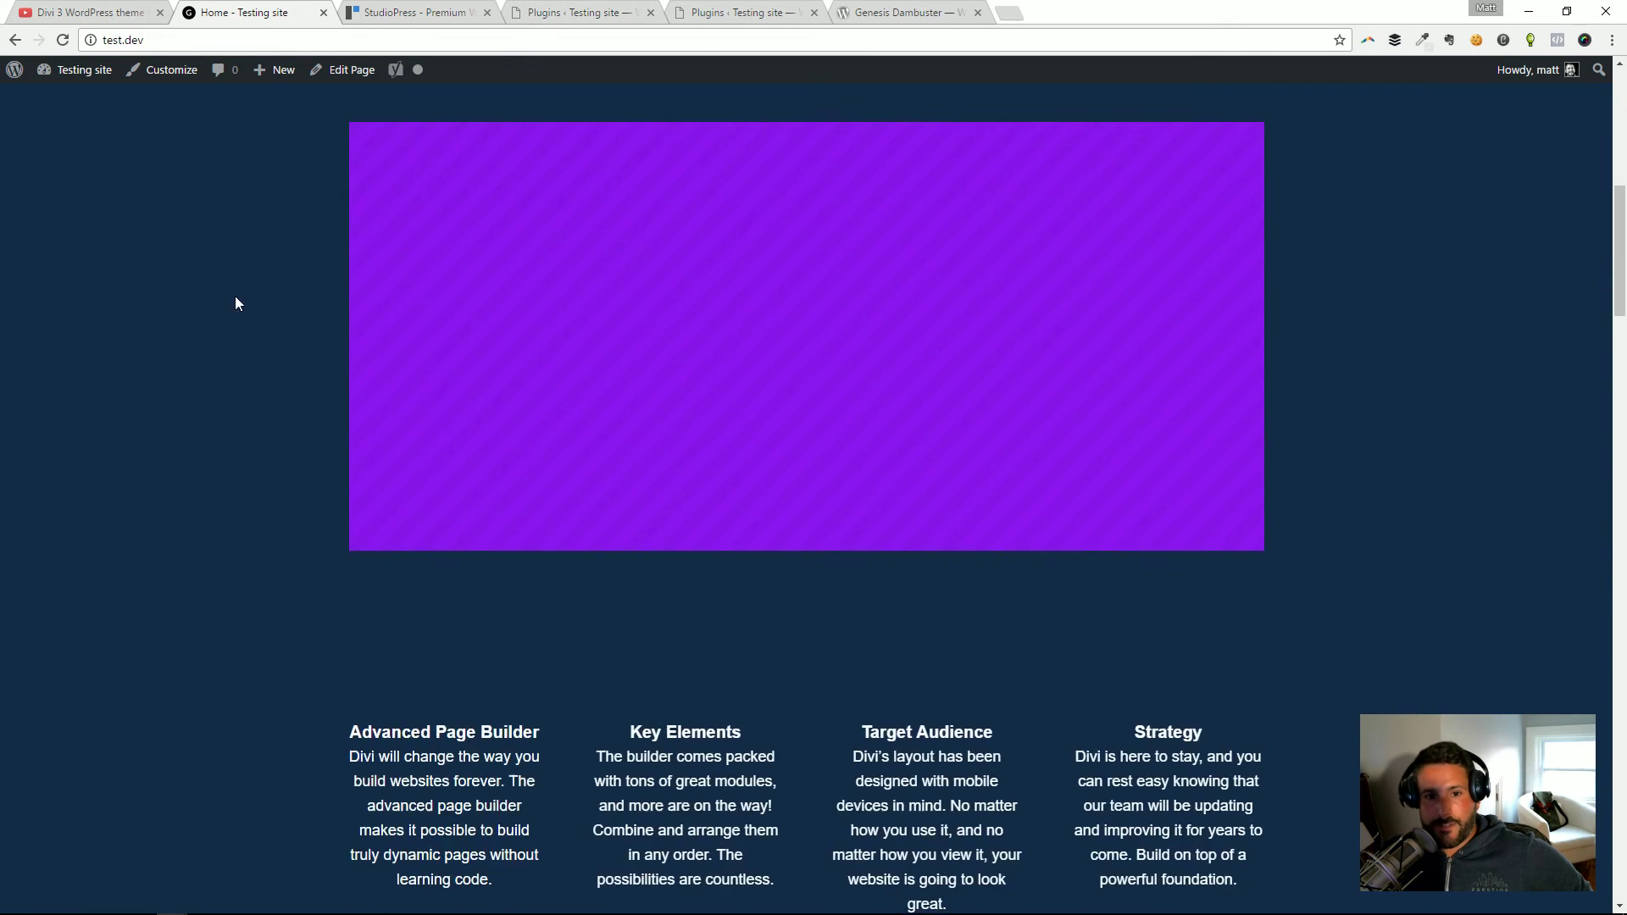
{"action": "scroll", "coordinate": [268, 295], "scroll_direction": "down", "scroll_amount": 4}
{"action": "scroll", "coordinate": [1036, 389], "scroll_direction": "down", "scroll_amount": 3}
{"action": "scroll", "coordinate": [1036, 389], "scroll_direction": "down", "scroll_amount": 17}
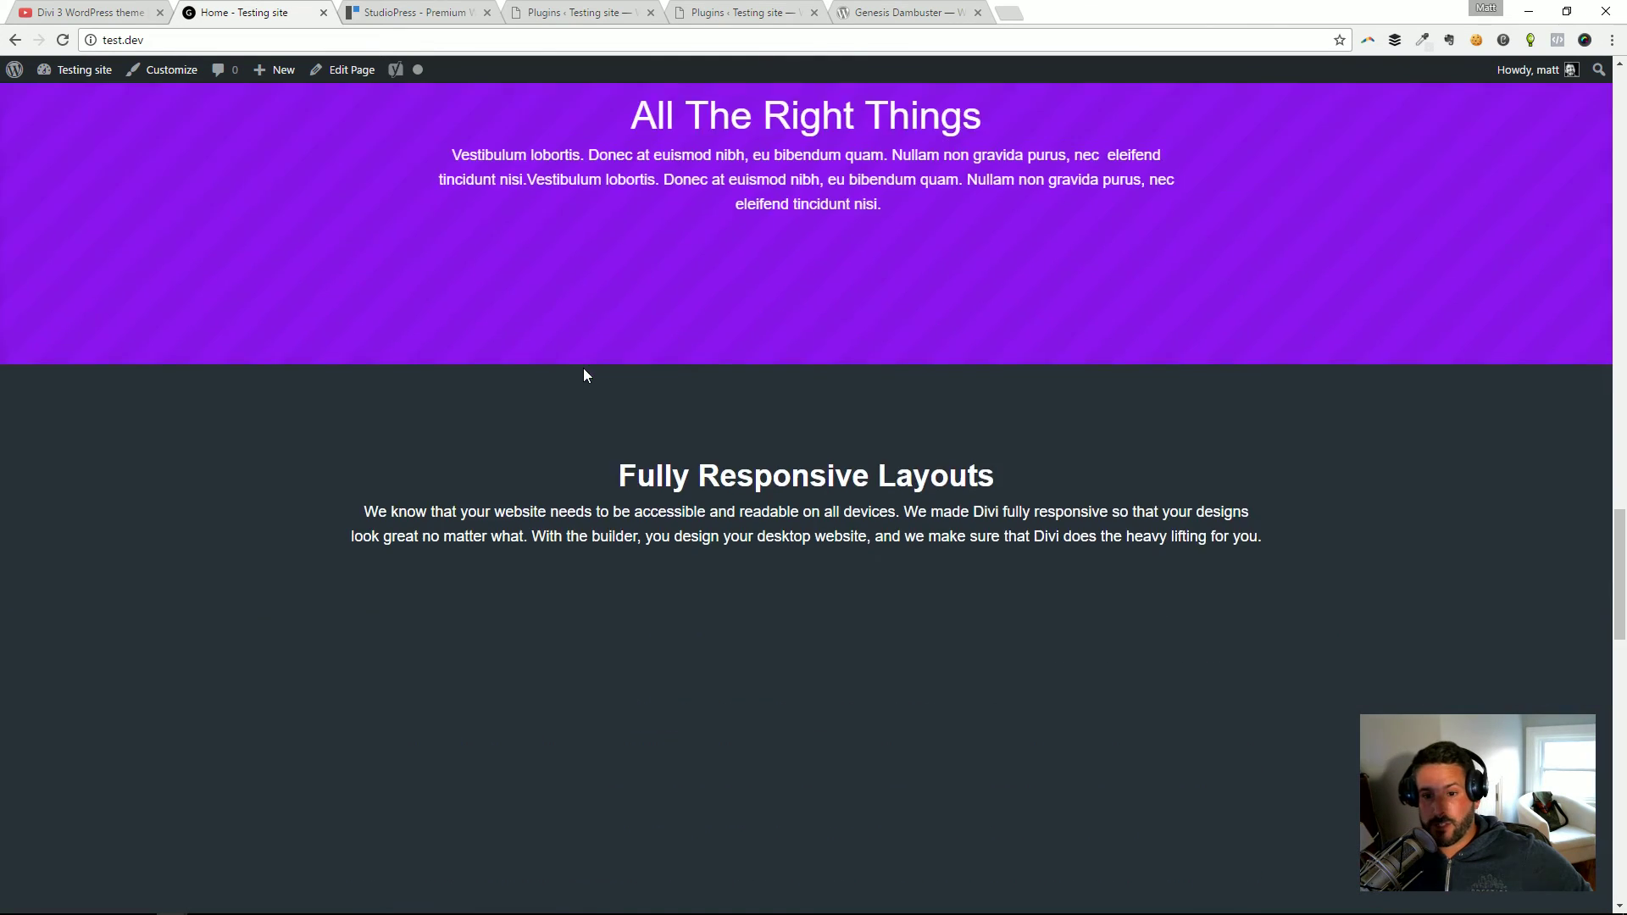
{"action": "scroll", "coordinate": [583, 378], "scroll_direction": "down", "scroll_amount": 15}
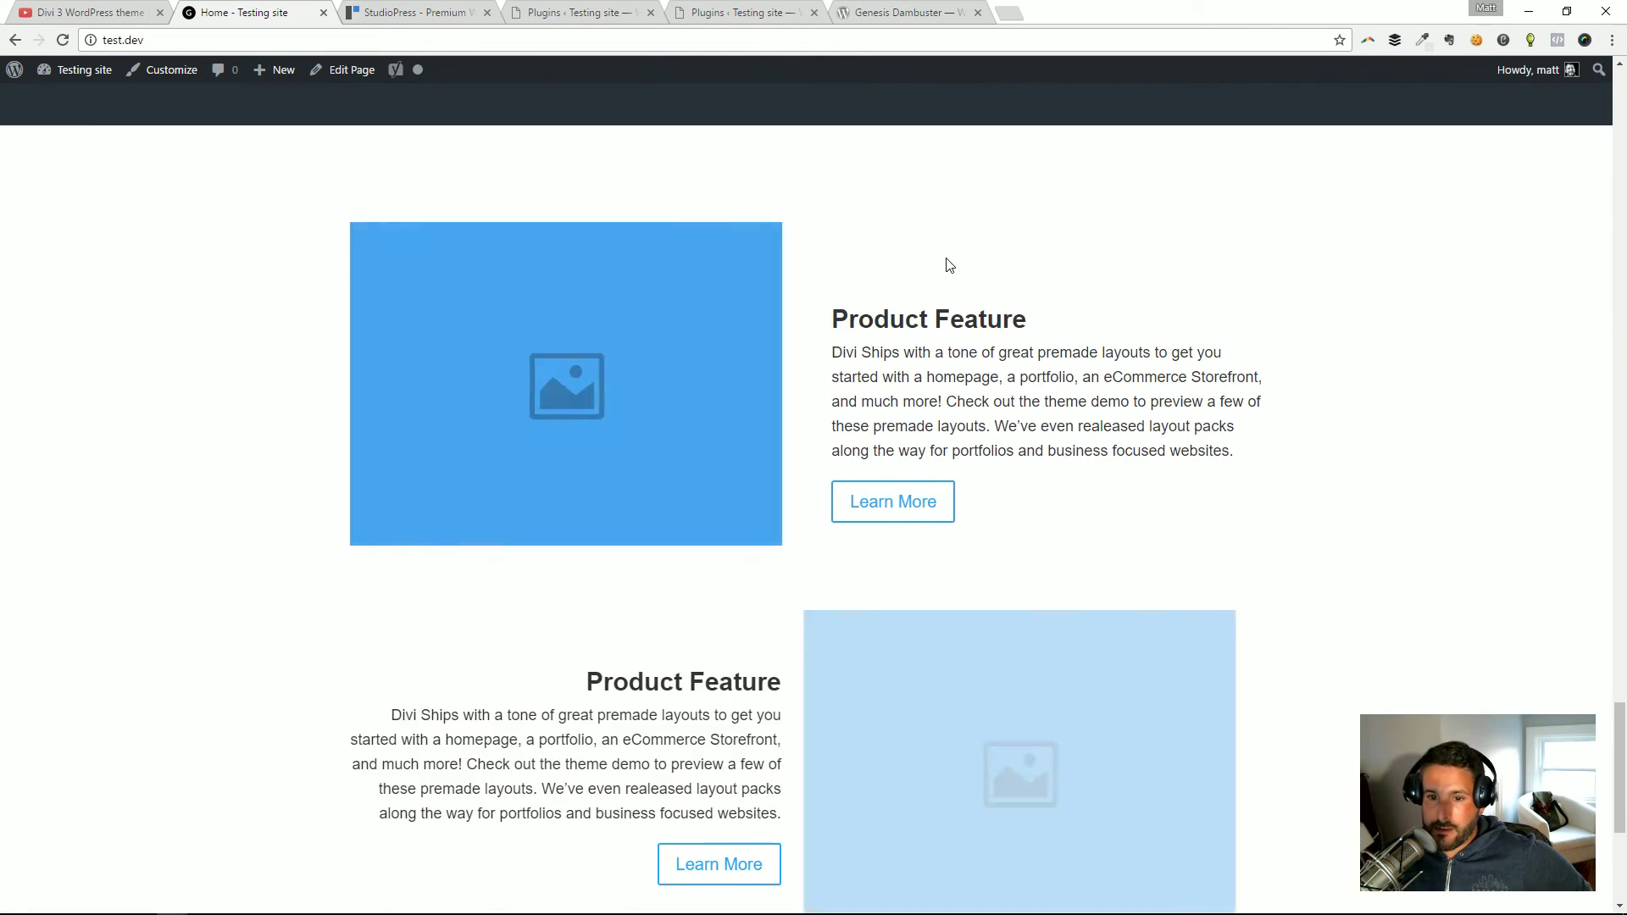
{"action": "scroll", "coordinate": [924, 270], "scroll_direction": "down", "scroll_amount": 4}
{"action": "scroll", "coordinate": [924, 270], "scroll_direction": "down", "scroll_amount": 1}
{"action": "scroll", "coordinate": [924, 268], "scroll_direction": "up", "scroll_amount": 1}
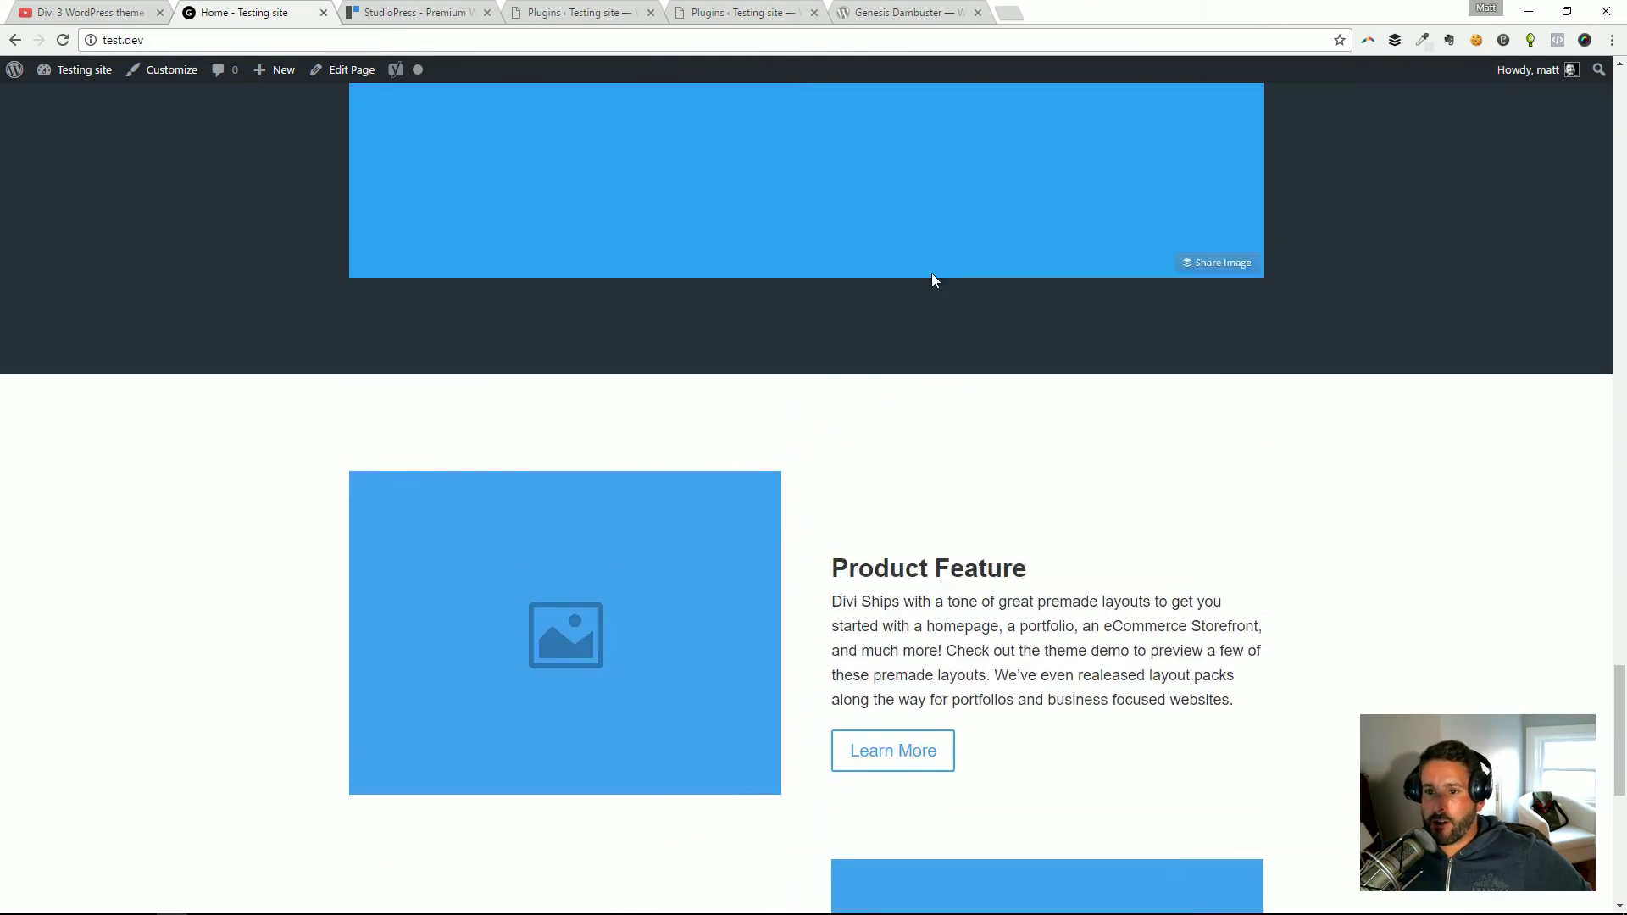
{"action": "scroll", "coordinate": [933, 279], "scroll_direction": "up", "scroll_amount": 20}
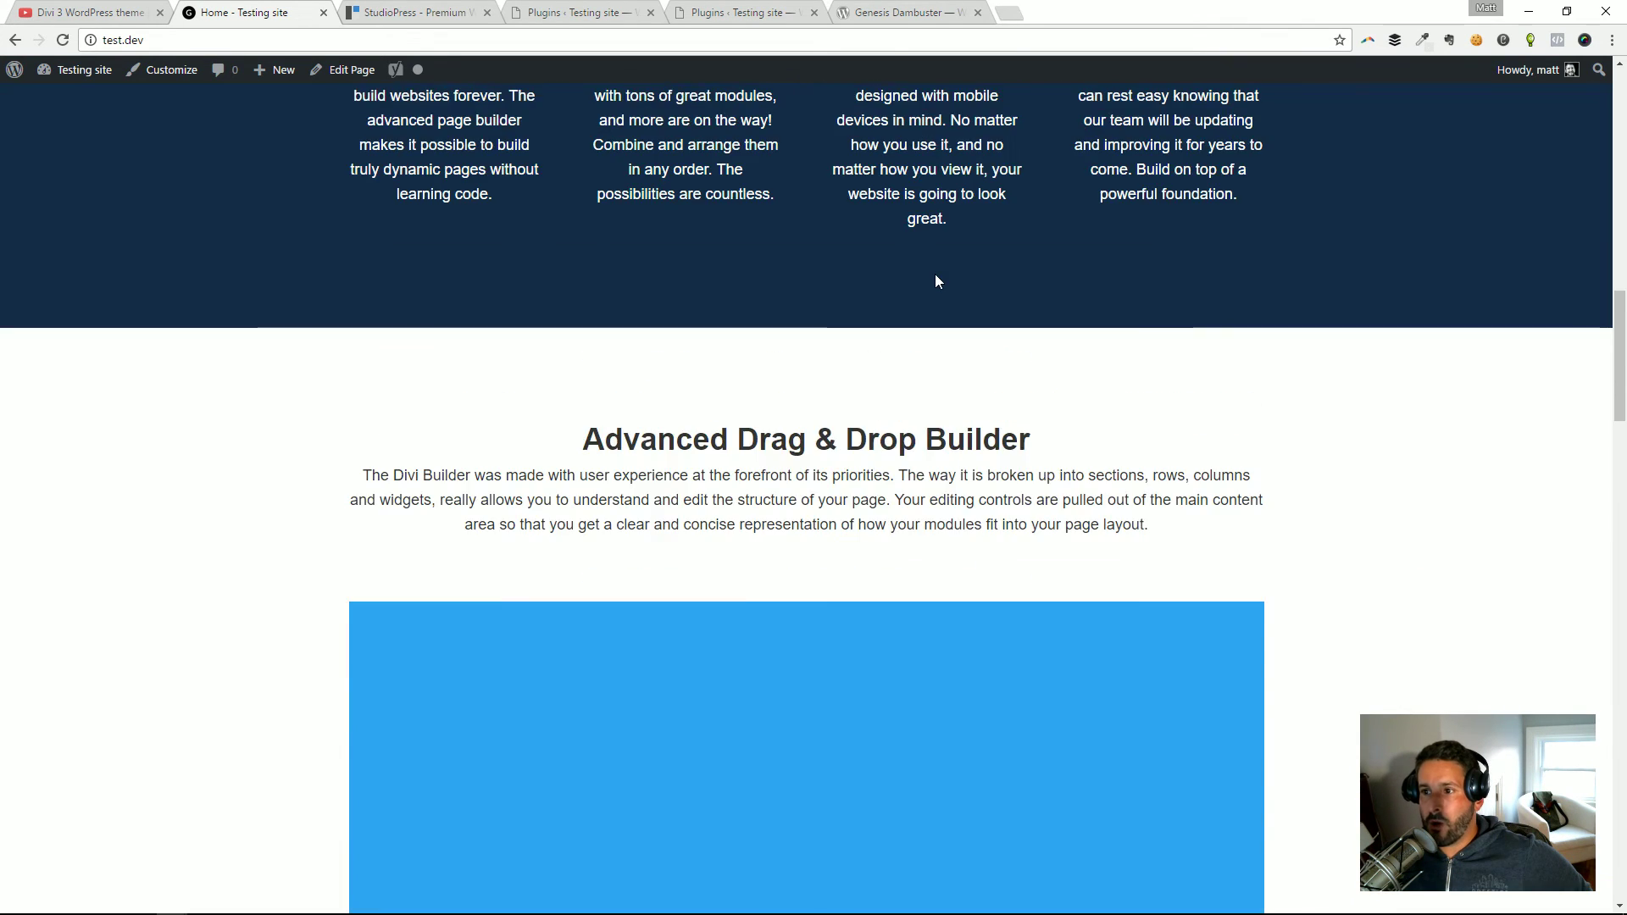
{"action": "scroll", "coordinate": [936, 280], "scroll_direction": "up", "scroll_amount": 15}
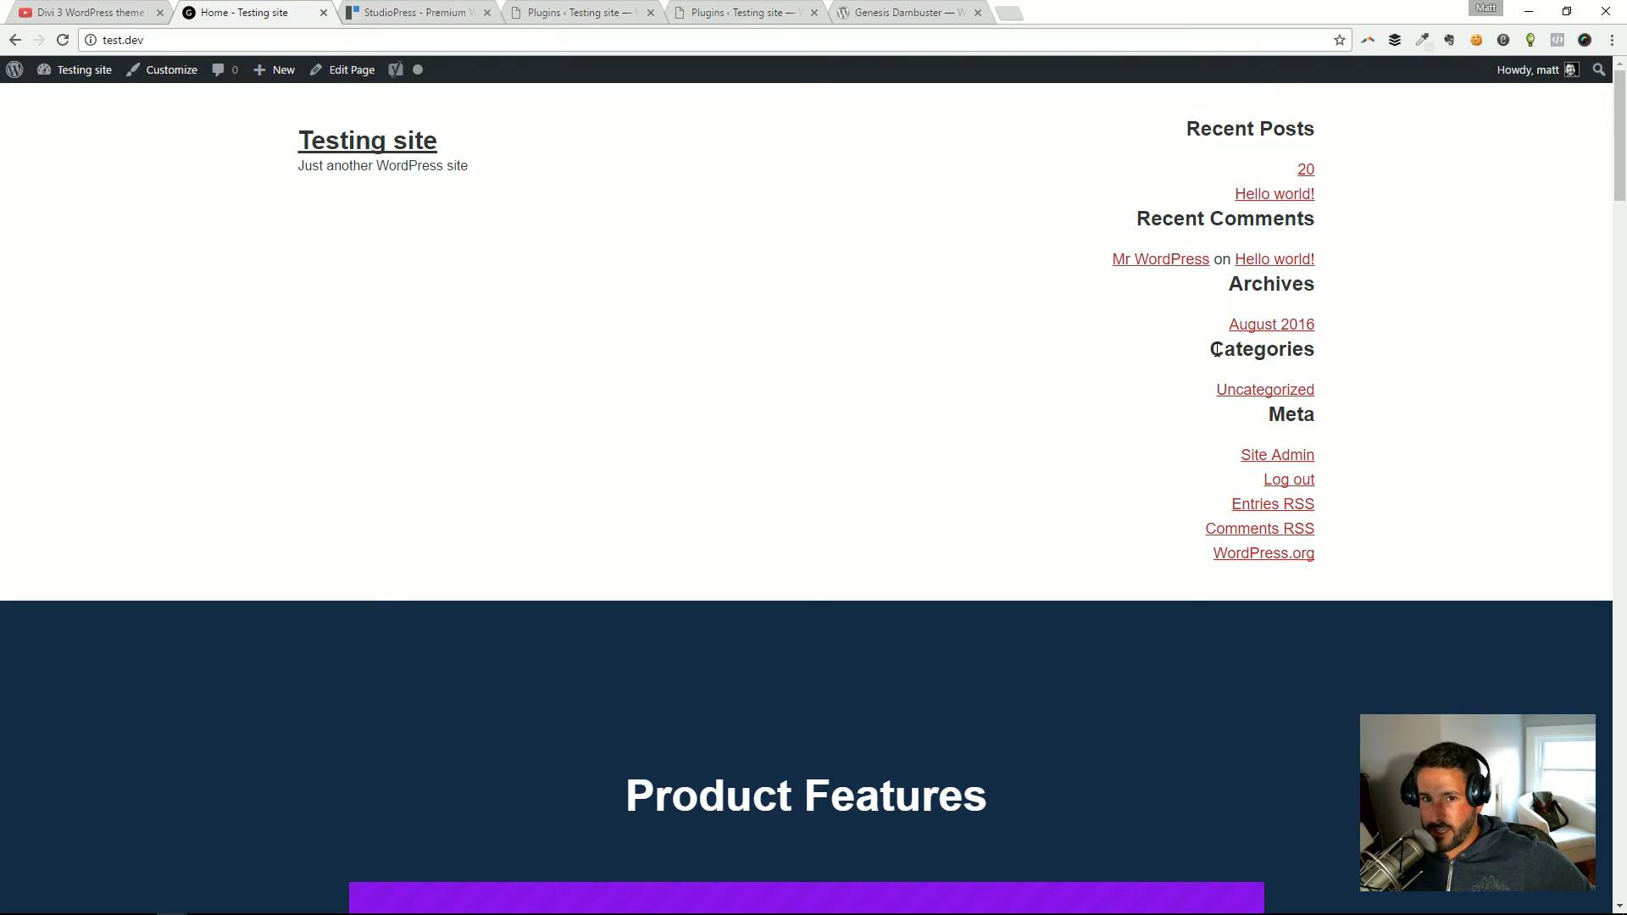
{"action": "scroll", "coordinate": [877, 378], "scroll_direction": "down", "scroll_amount": 4}
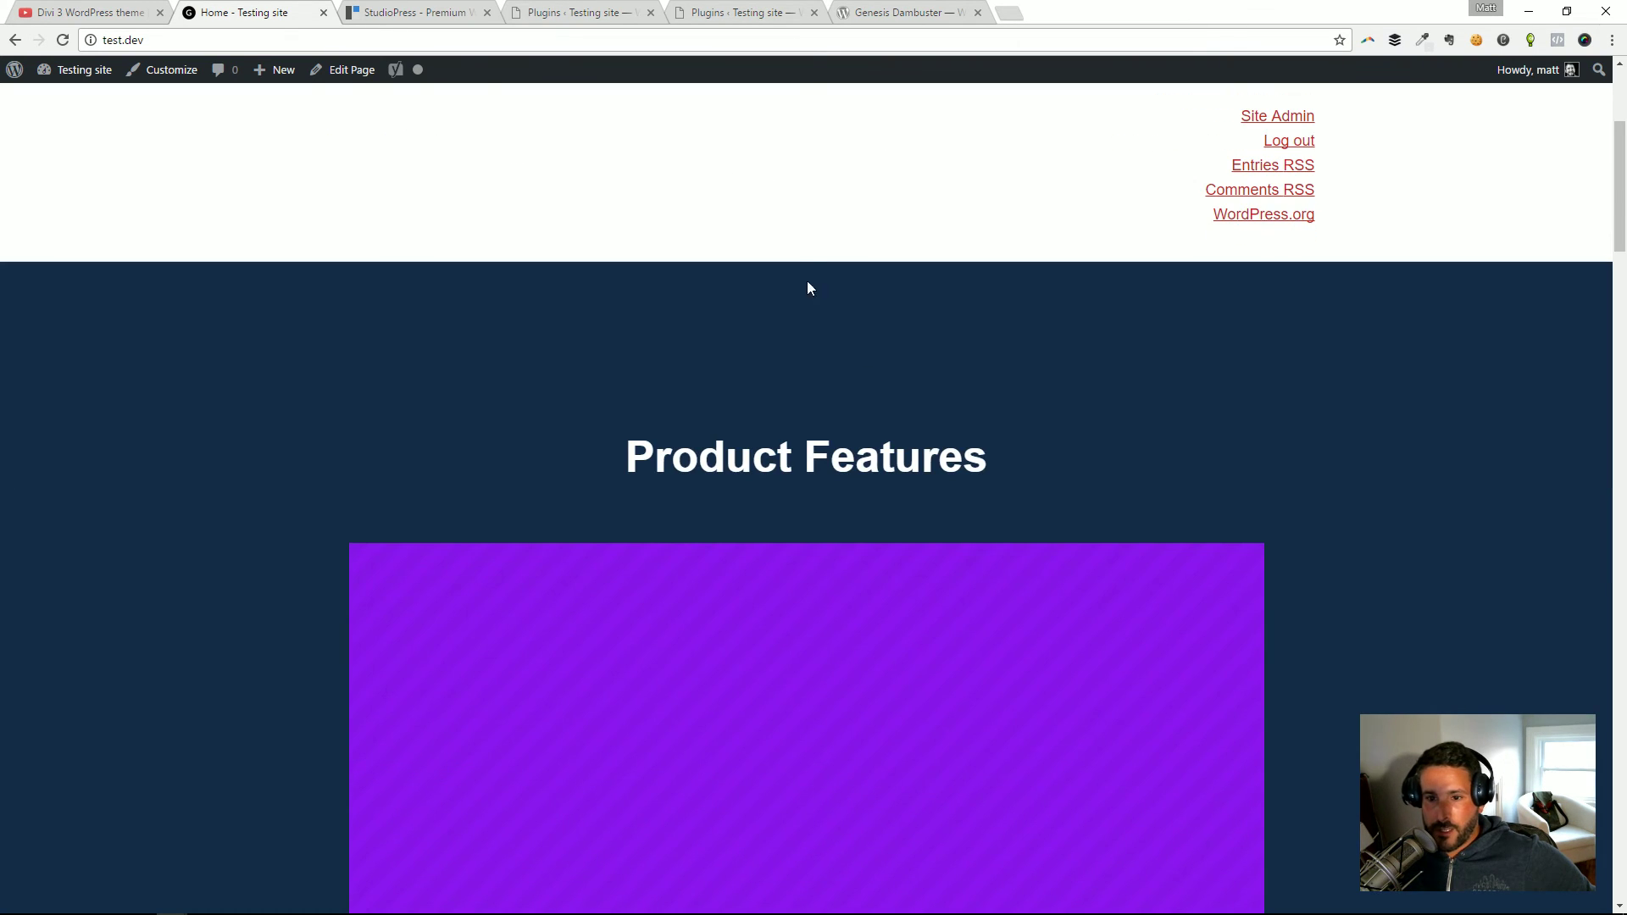
{"action": "scroll", "coordinate": [465, 364], "scroll_direction": "down", "scroll_amount": 4}
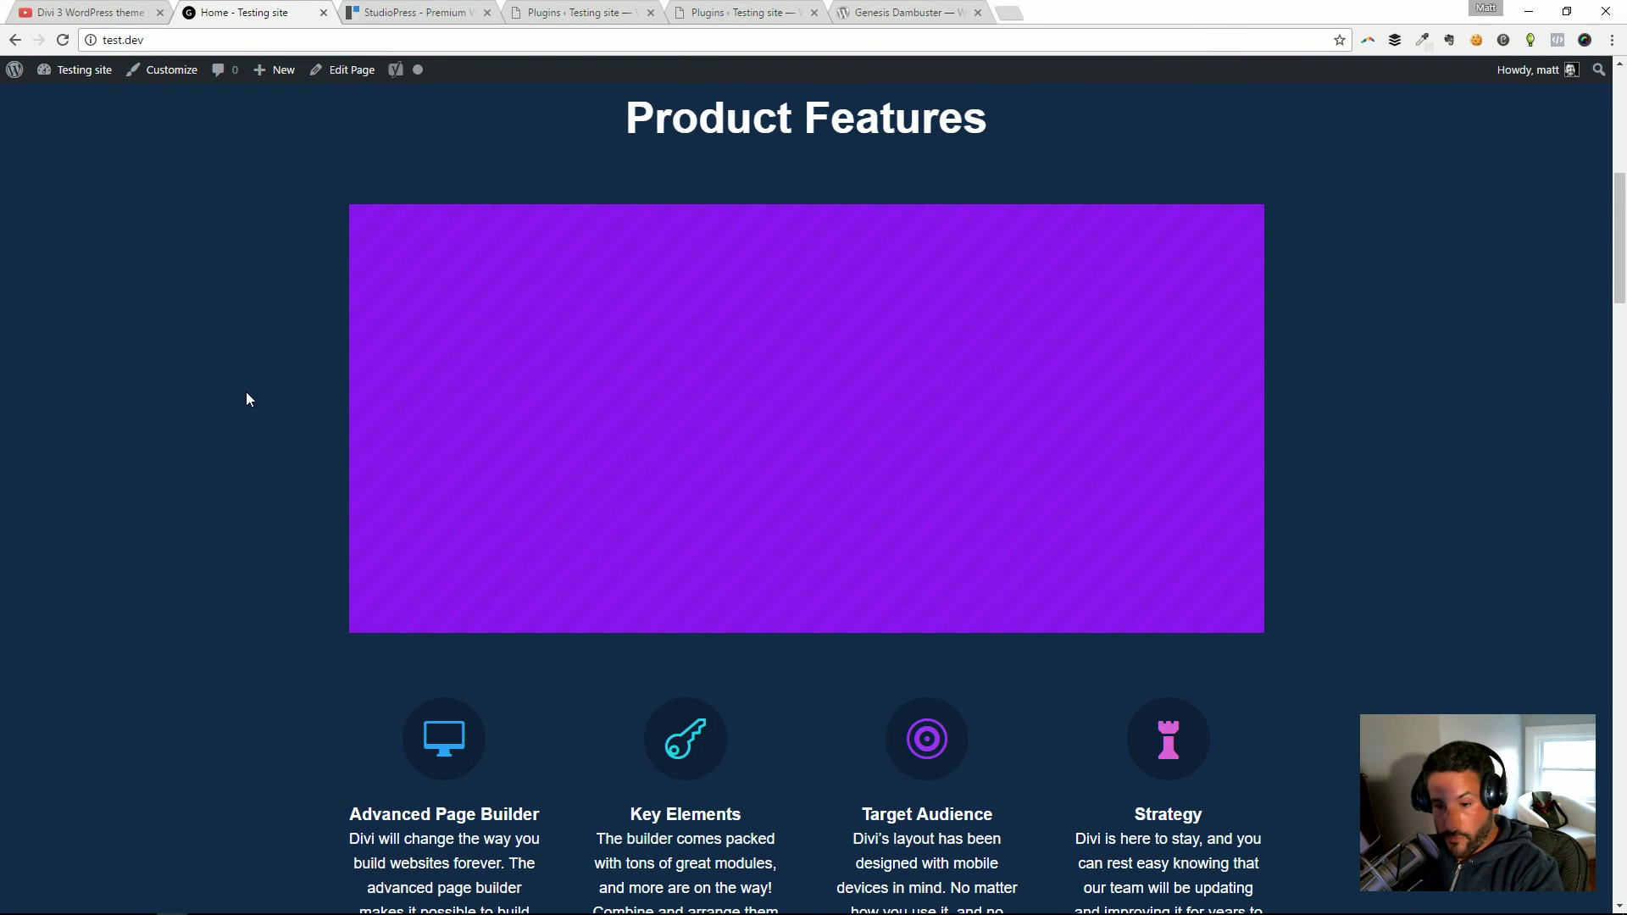
{"action": "scroll", "coordinate": [196, 345], "scroll_direction": "down", "scroll_amount": 15}
{"action": "scroll", "coordinate": [221, 351], "scroll_direction": "down", "scroll_amount": 8}
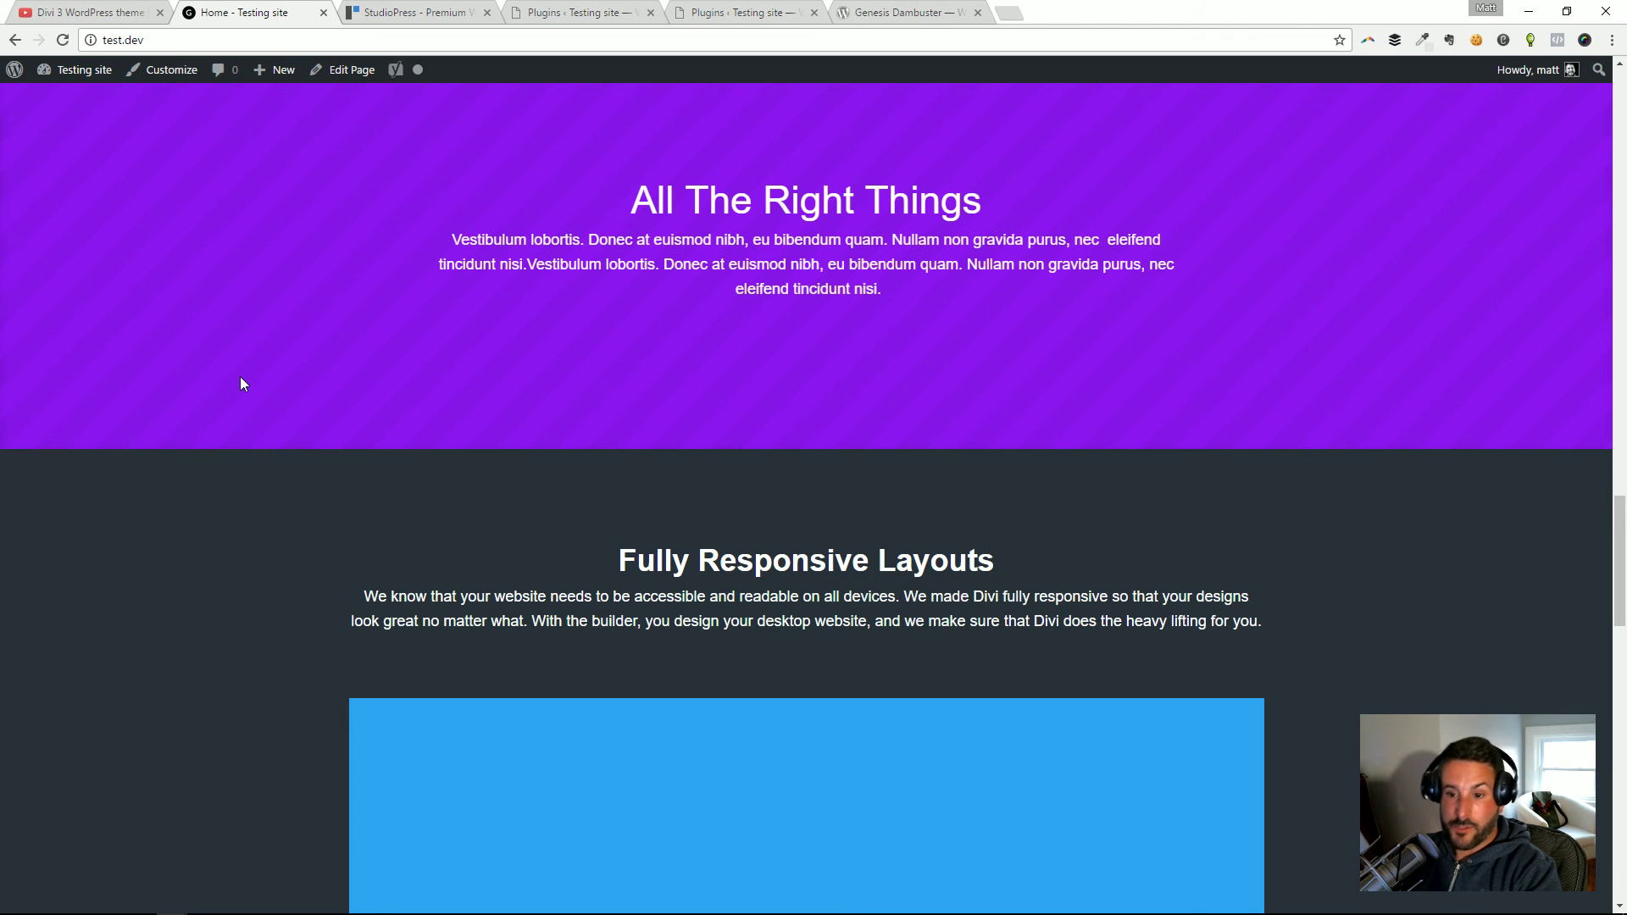
{"action": "scroll", "coordinate": [273, 366], "scroll_direction": "up", "scroll_amount": 20}
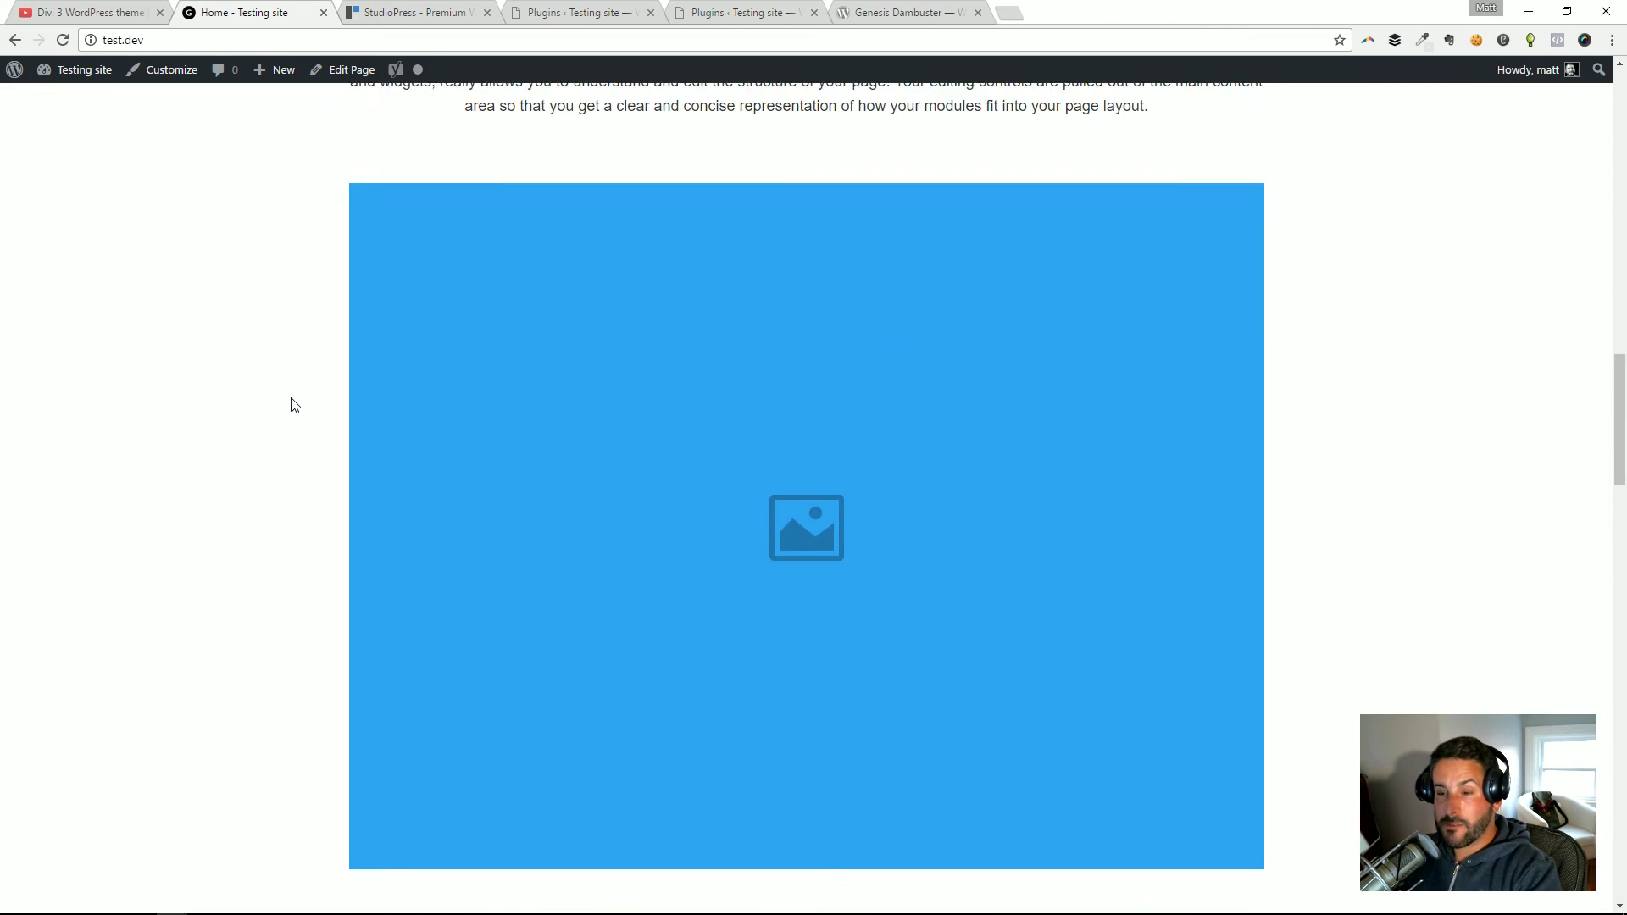
{"action": "scroll", "coordinate": [291, 408], "scroll_direction": "up", "scroll_amount": 12}
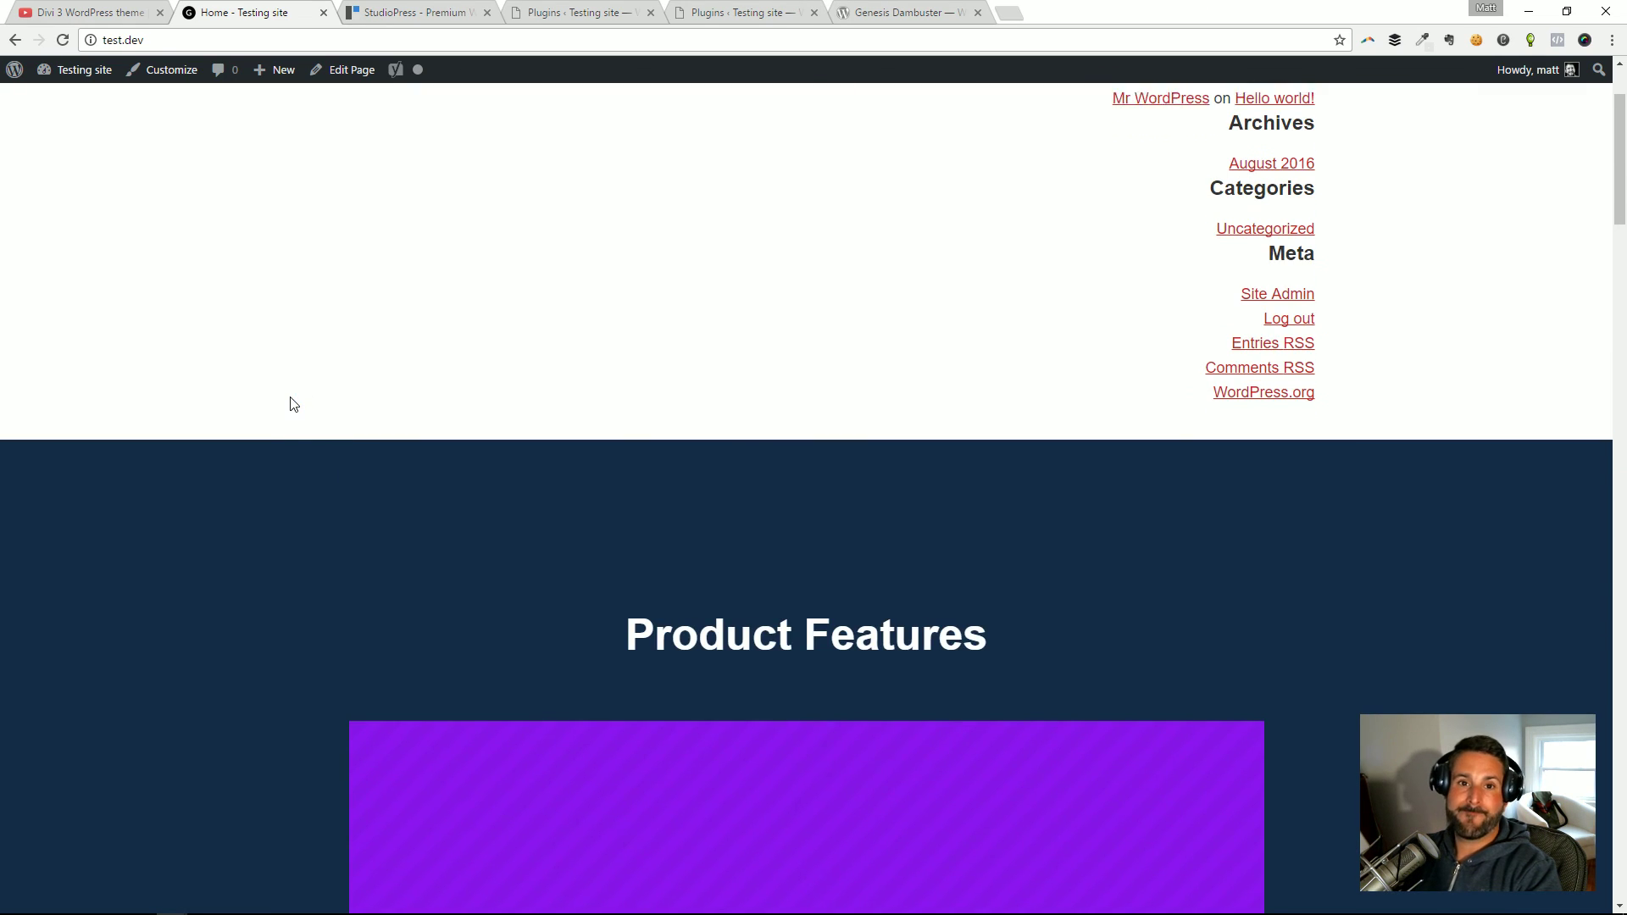
- Show the Genesis Dambuster plugin page (version 1.5.5) on WordPress.org
{"action": "left_click", "coordinate": [844, 11]}
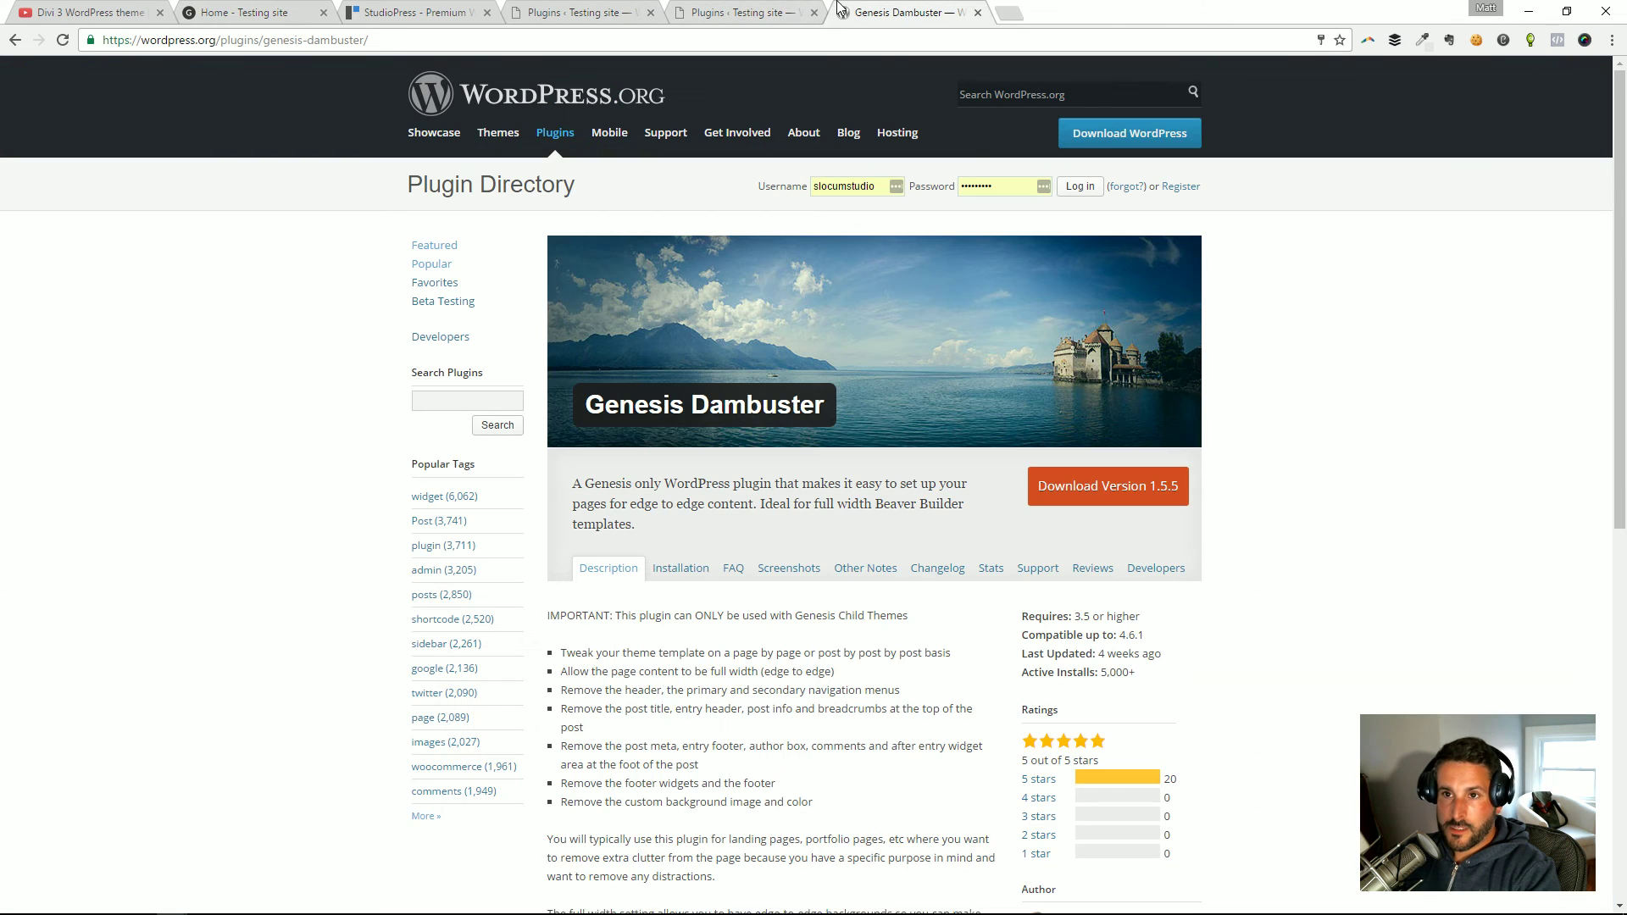